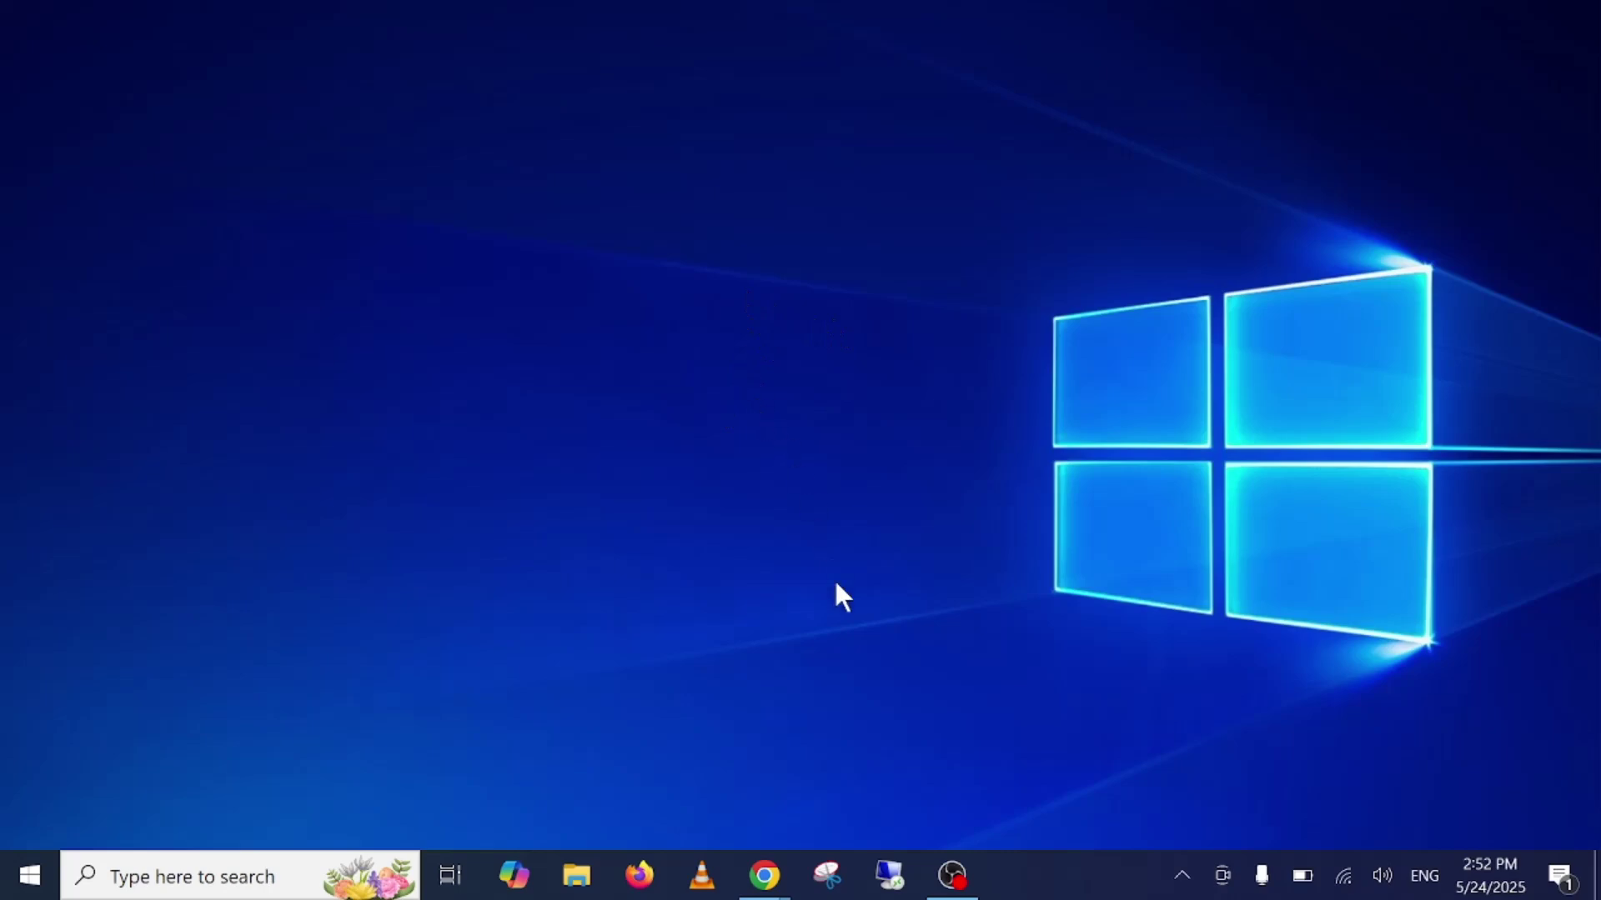
Bring the 'windows 11 iso download' Google search back into Chrome and run it again.
{"action": "mouse_move", "coordinate": [788, 877]}
{"action": "left_click", "coordinate": [917, 792]}
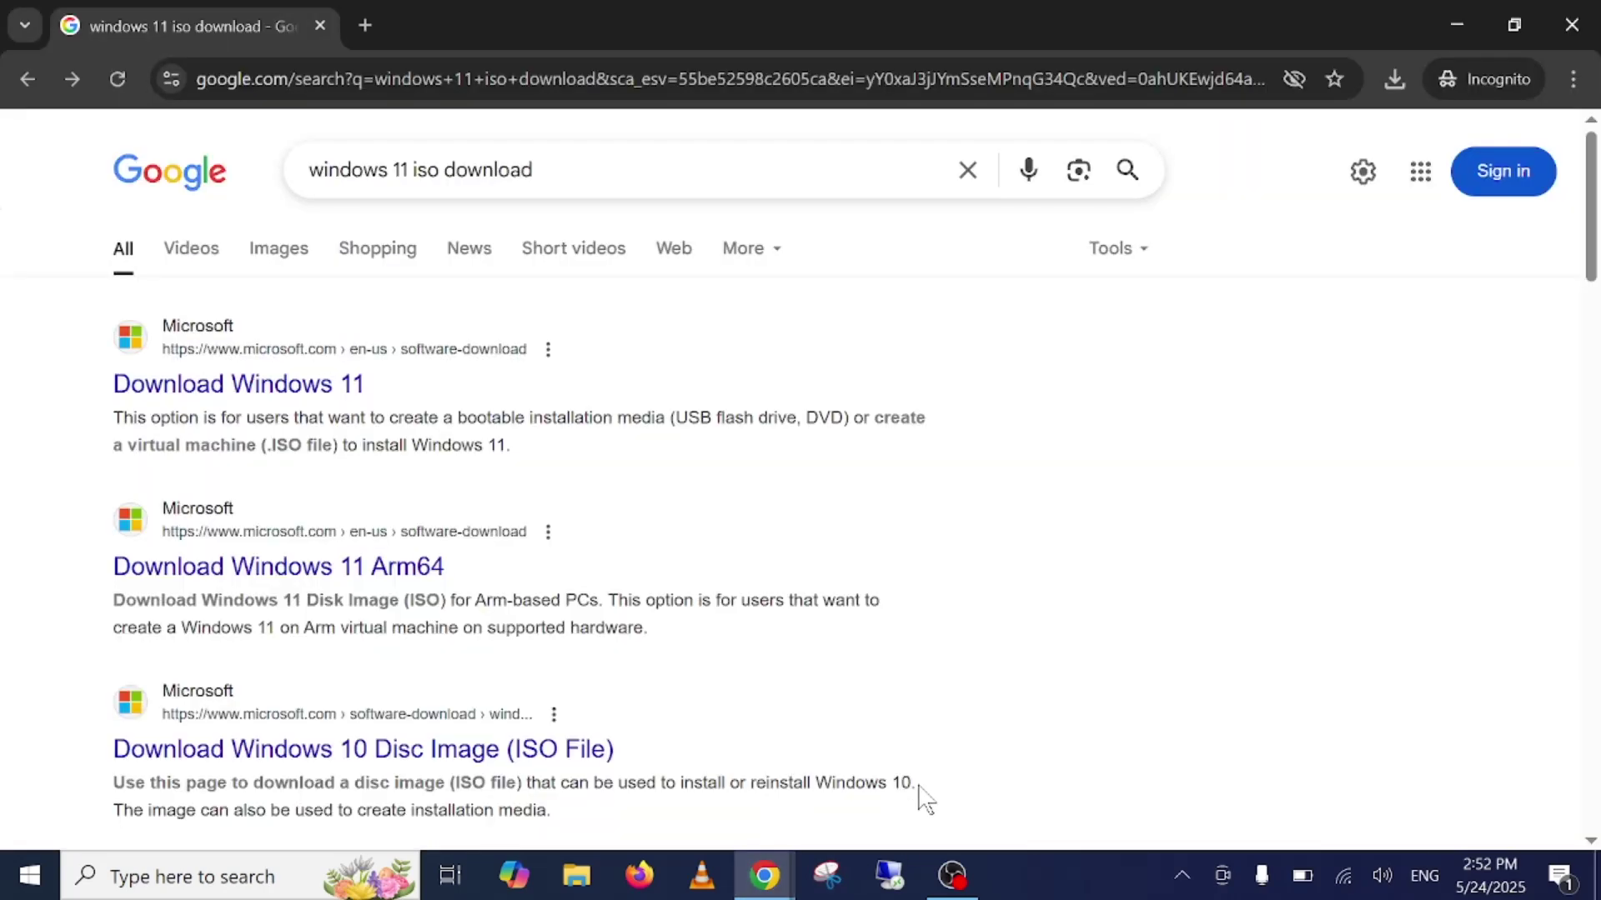
{"action": "left_click", "coordinate": [575, 171]}
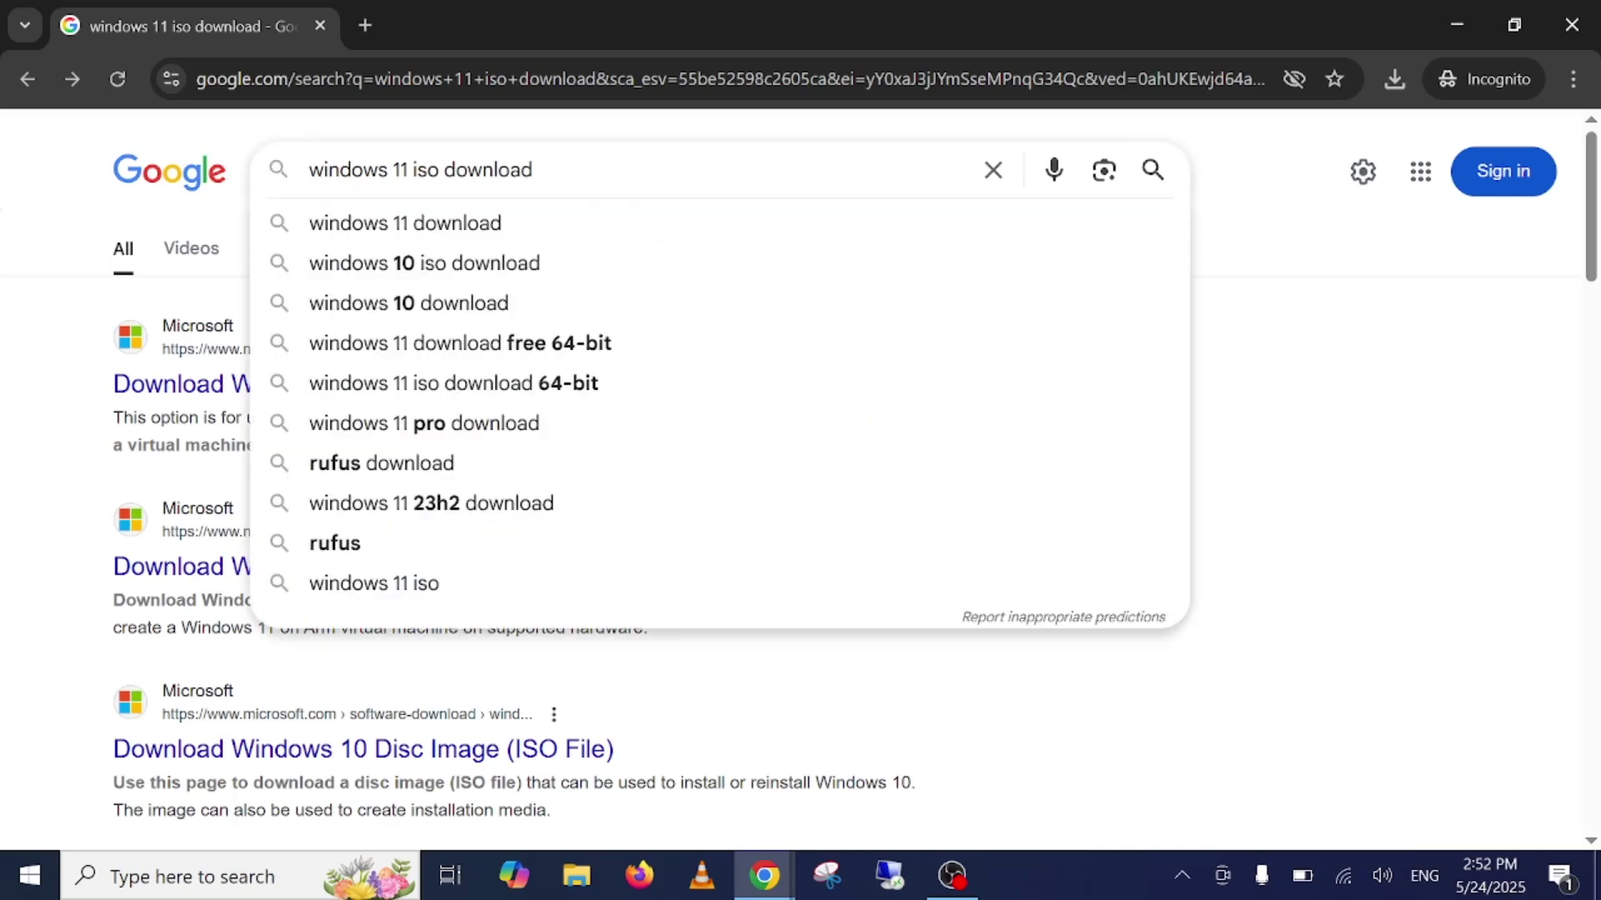
{"action": "left_click_drag", "start_coordinate": [542, 171], "coordinate": [259, 199]}
{"action": "left_click", "coordinate": [534, 170]}
{"action": "key", "text": "Return"}
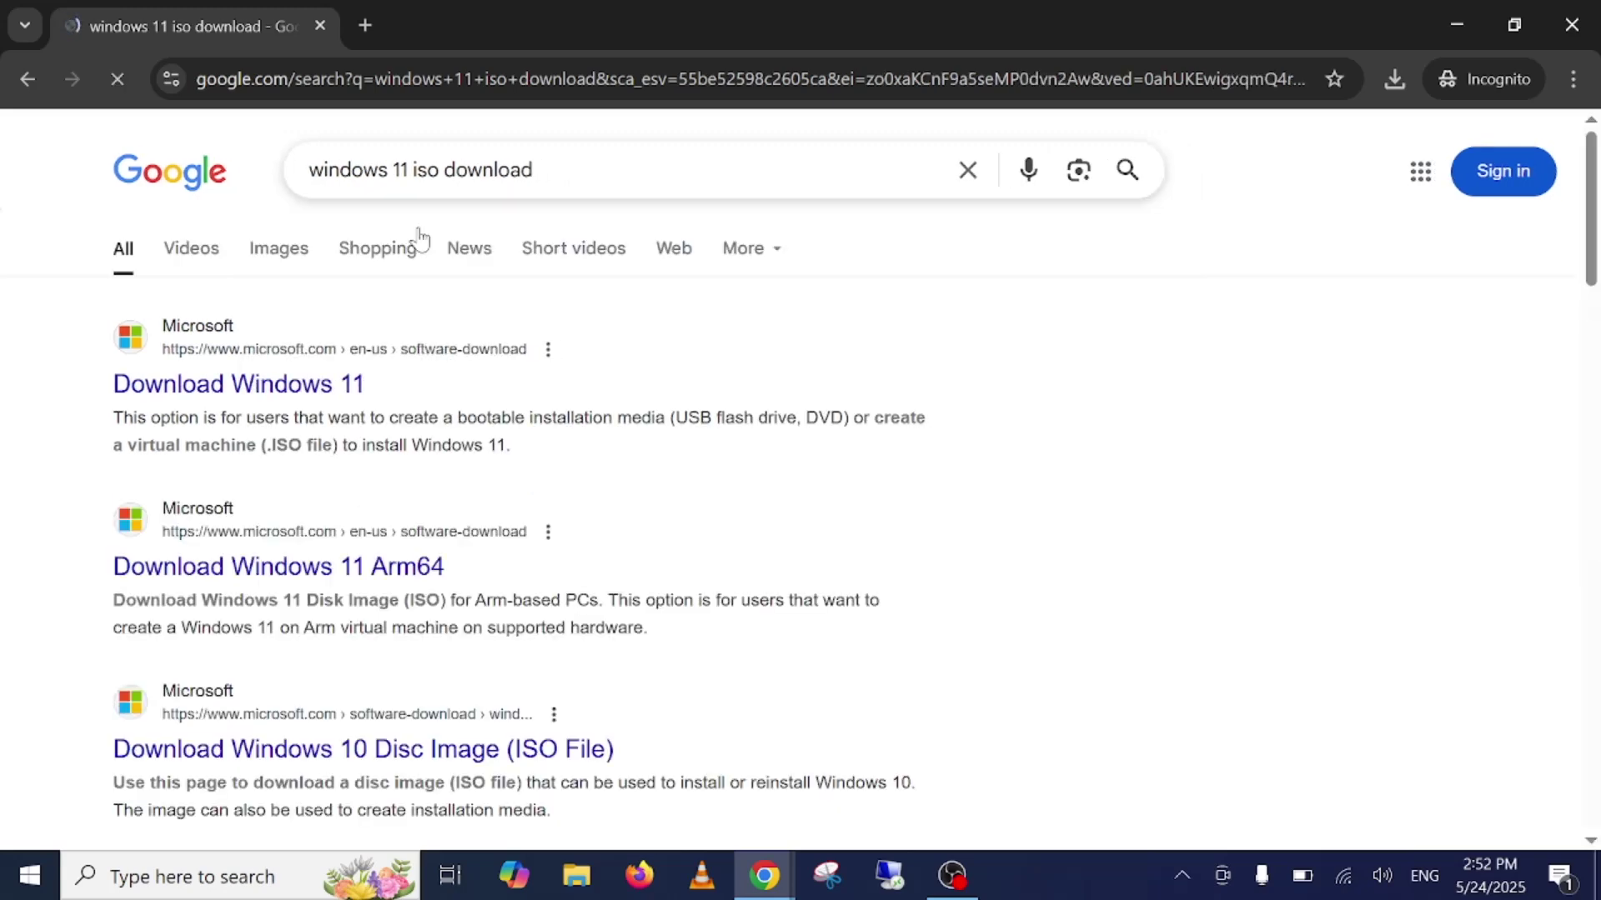
Open Microsoft's Download Windows 11 page and find the Windows 11 Disk Image (ISO) section.
{"action": "left_click", "coordinate": [238, 389]}
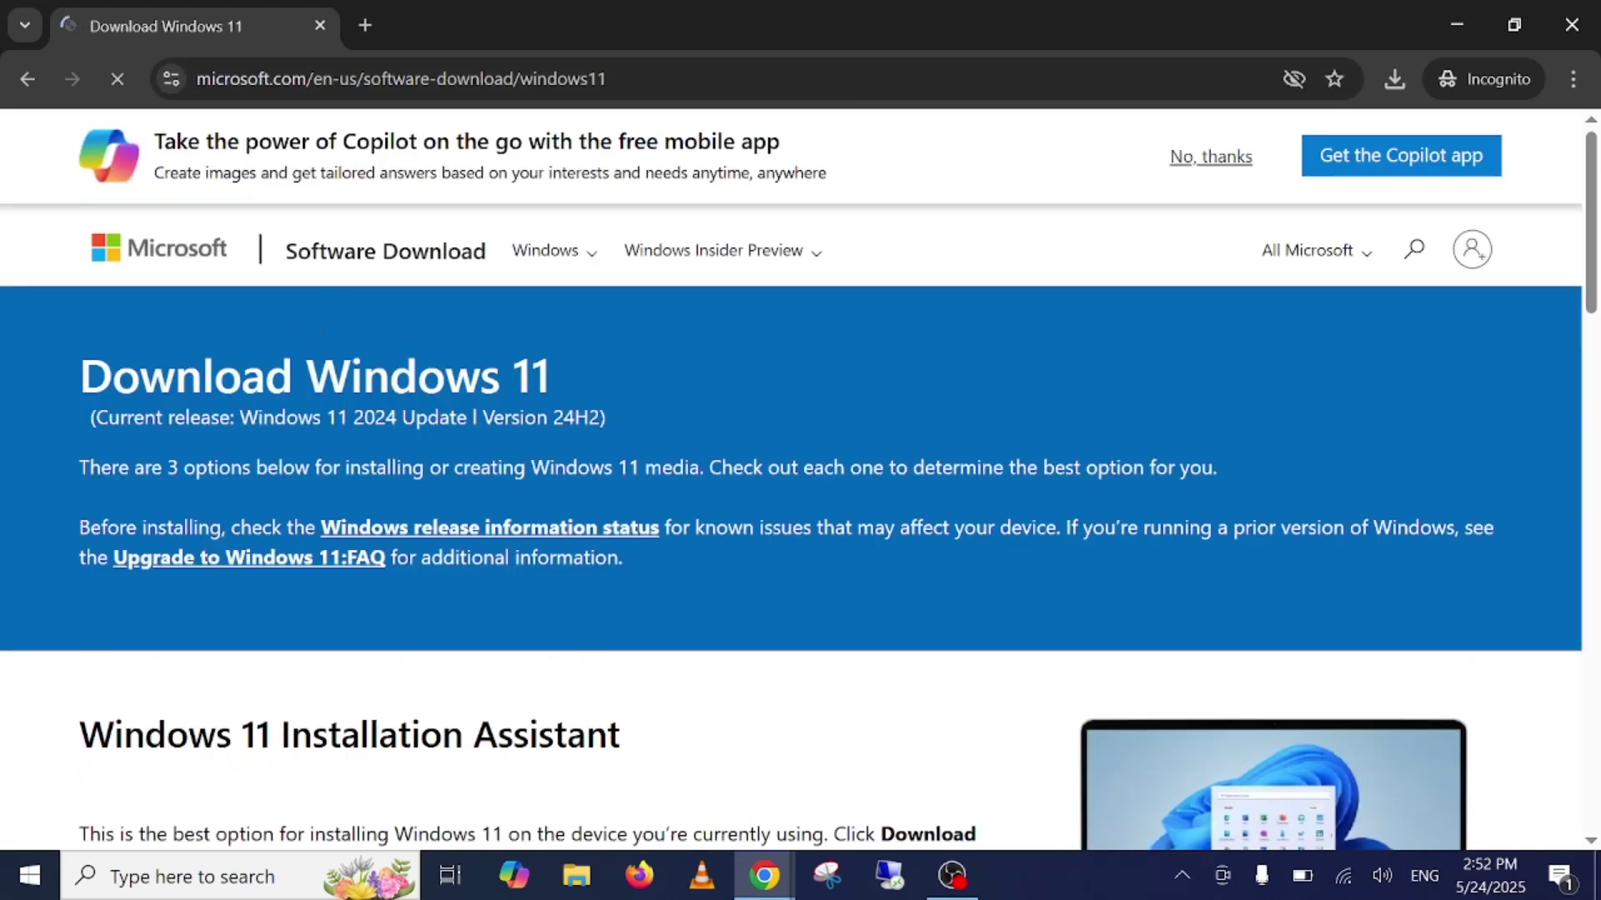
{"action": "scroll", "coordinate": [800, 479], "scroll_direction": "down", "scroll_amount": 3}
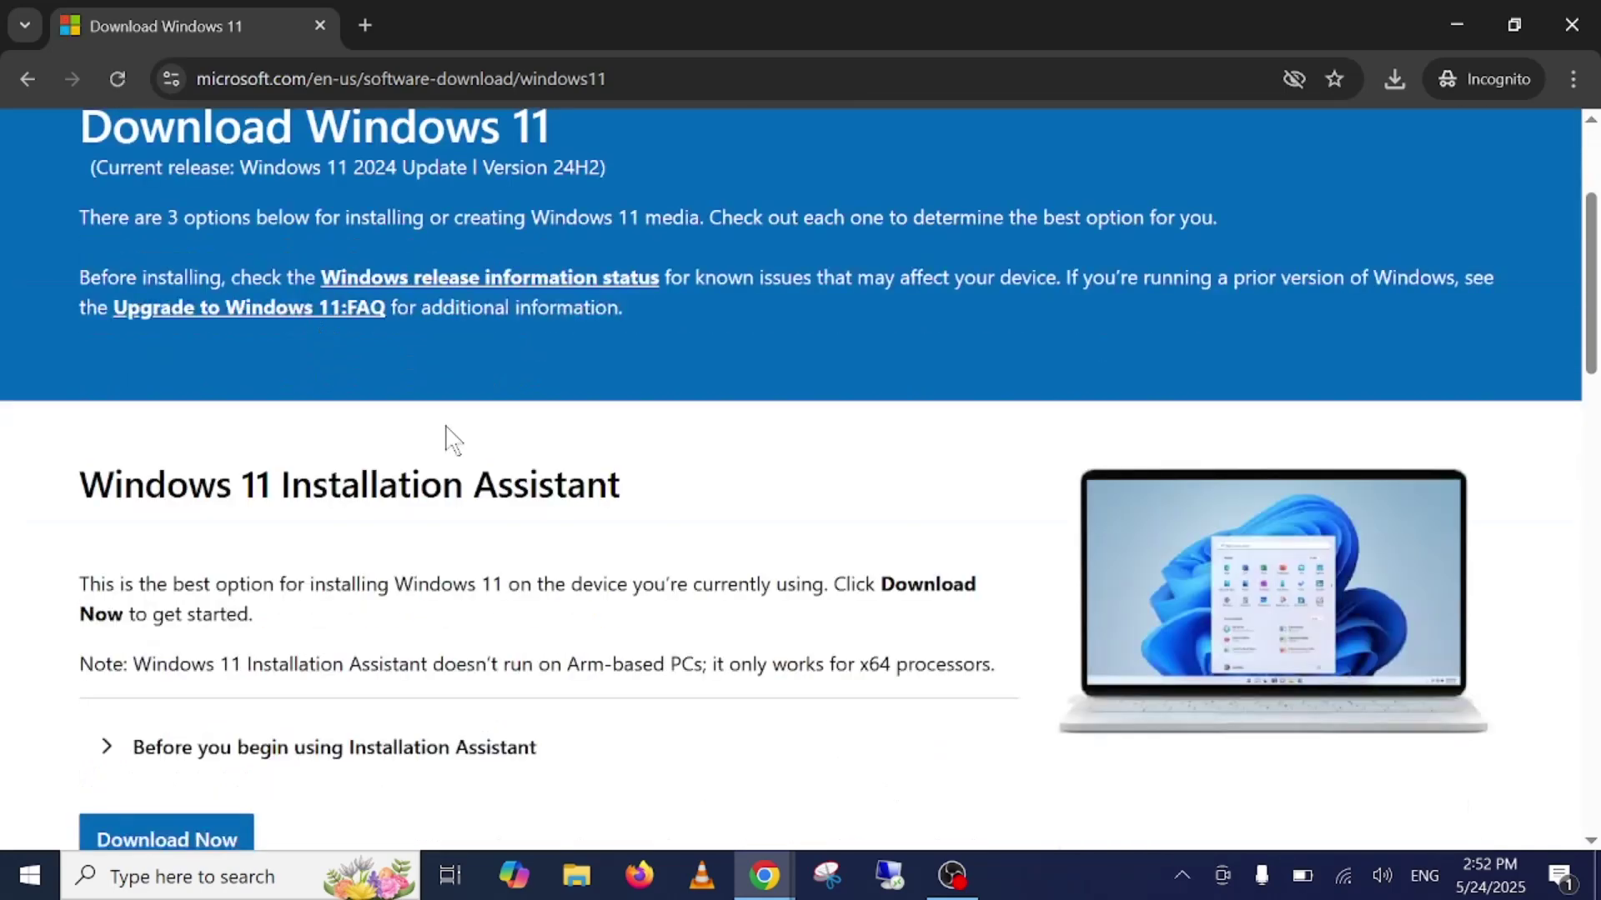
{"action": "scroll", "coordinate": [453, 439], "scroll_direction": "down", "scroll_amount": 3}
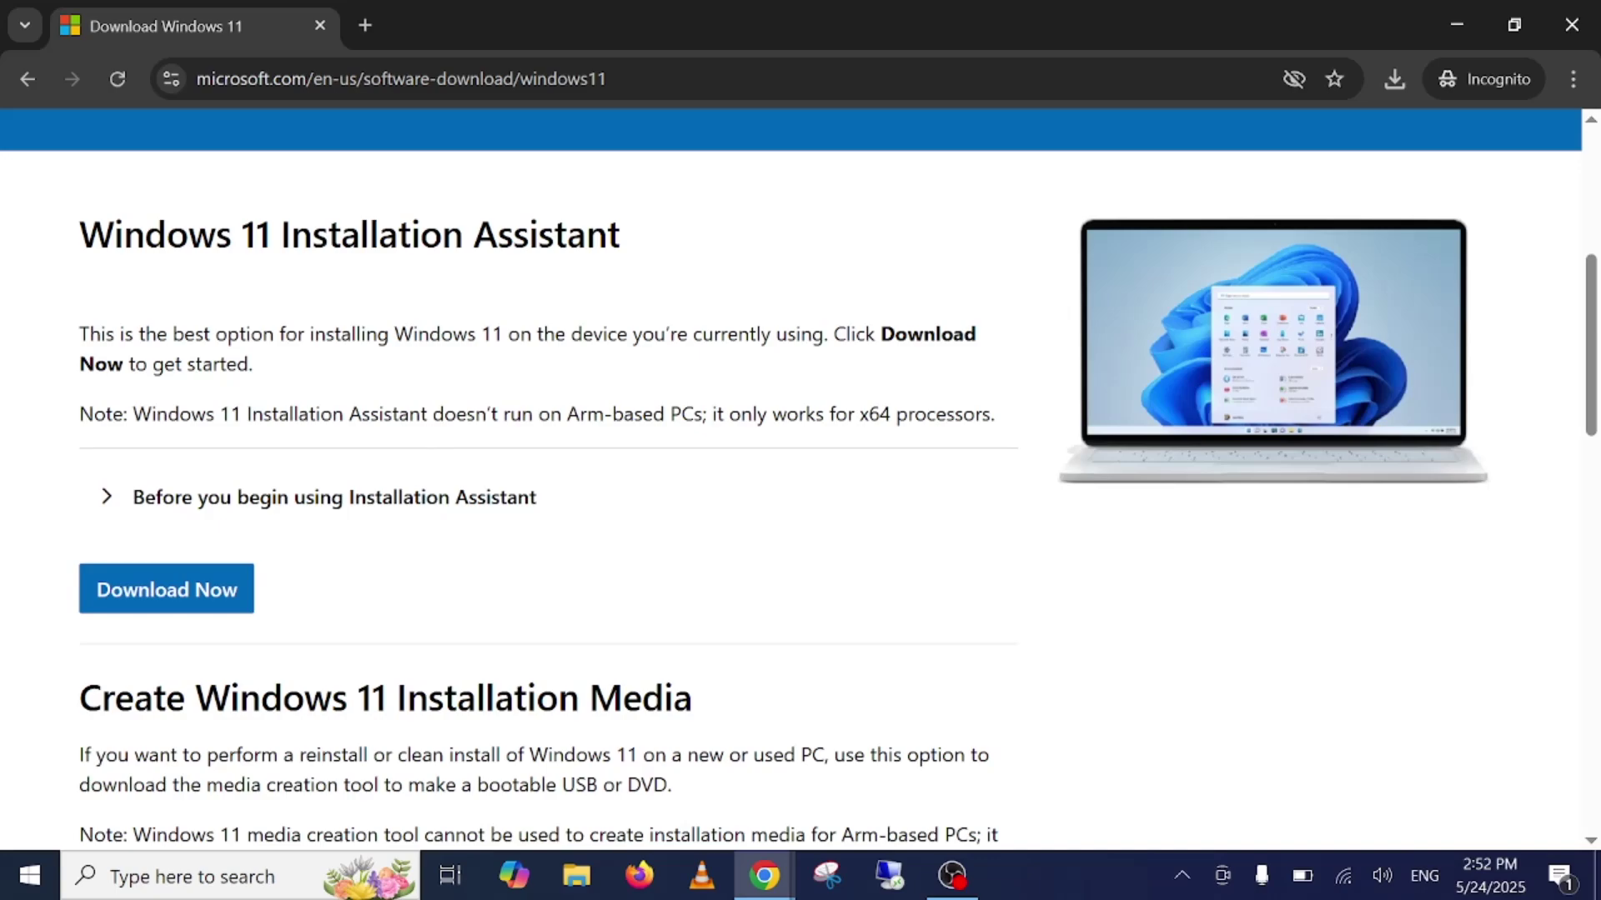
{"action": "scroll", "coordinate": [800, 479], "scroll_direction": "down", "scroll_amount": 3}
{"action": "scroll", "coordinate": [446, 434], "scroll_direction": "down", "scroll_amount": 6}
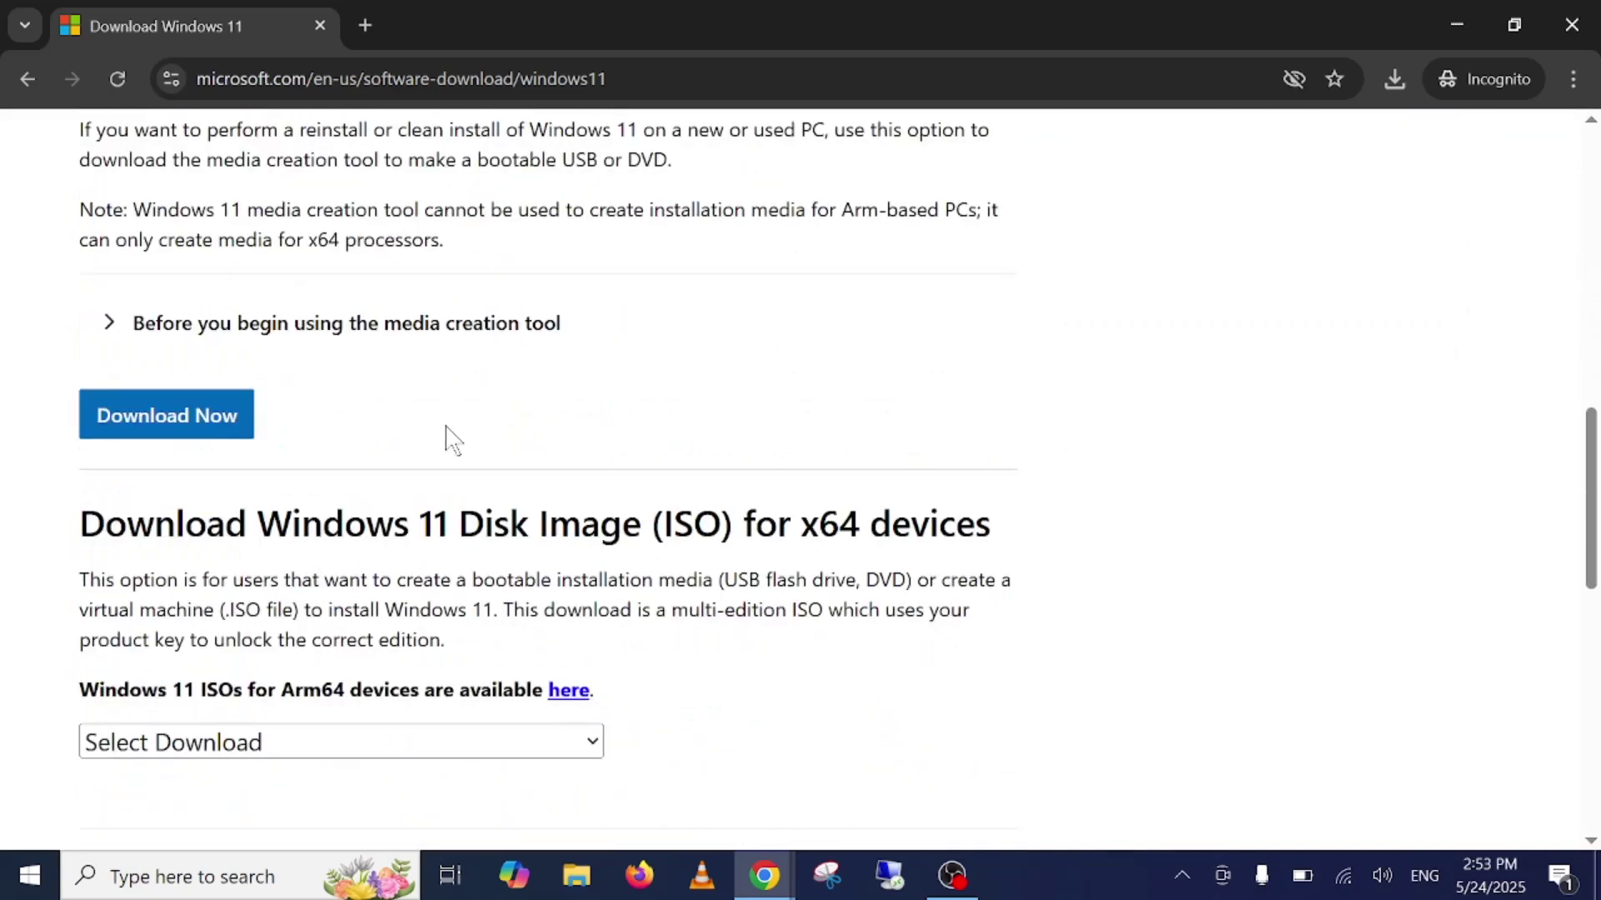
{"action": "left_click_drag", "start_coordinate": [105, 399], "coordinate": [870, 398]}
{"action": "scroll", "coordinate": [719, 441], "scroll_direction": "down", "scroll_amount": 3}
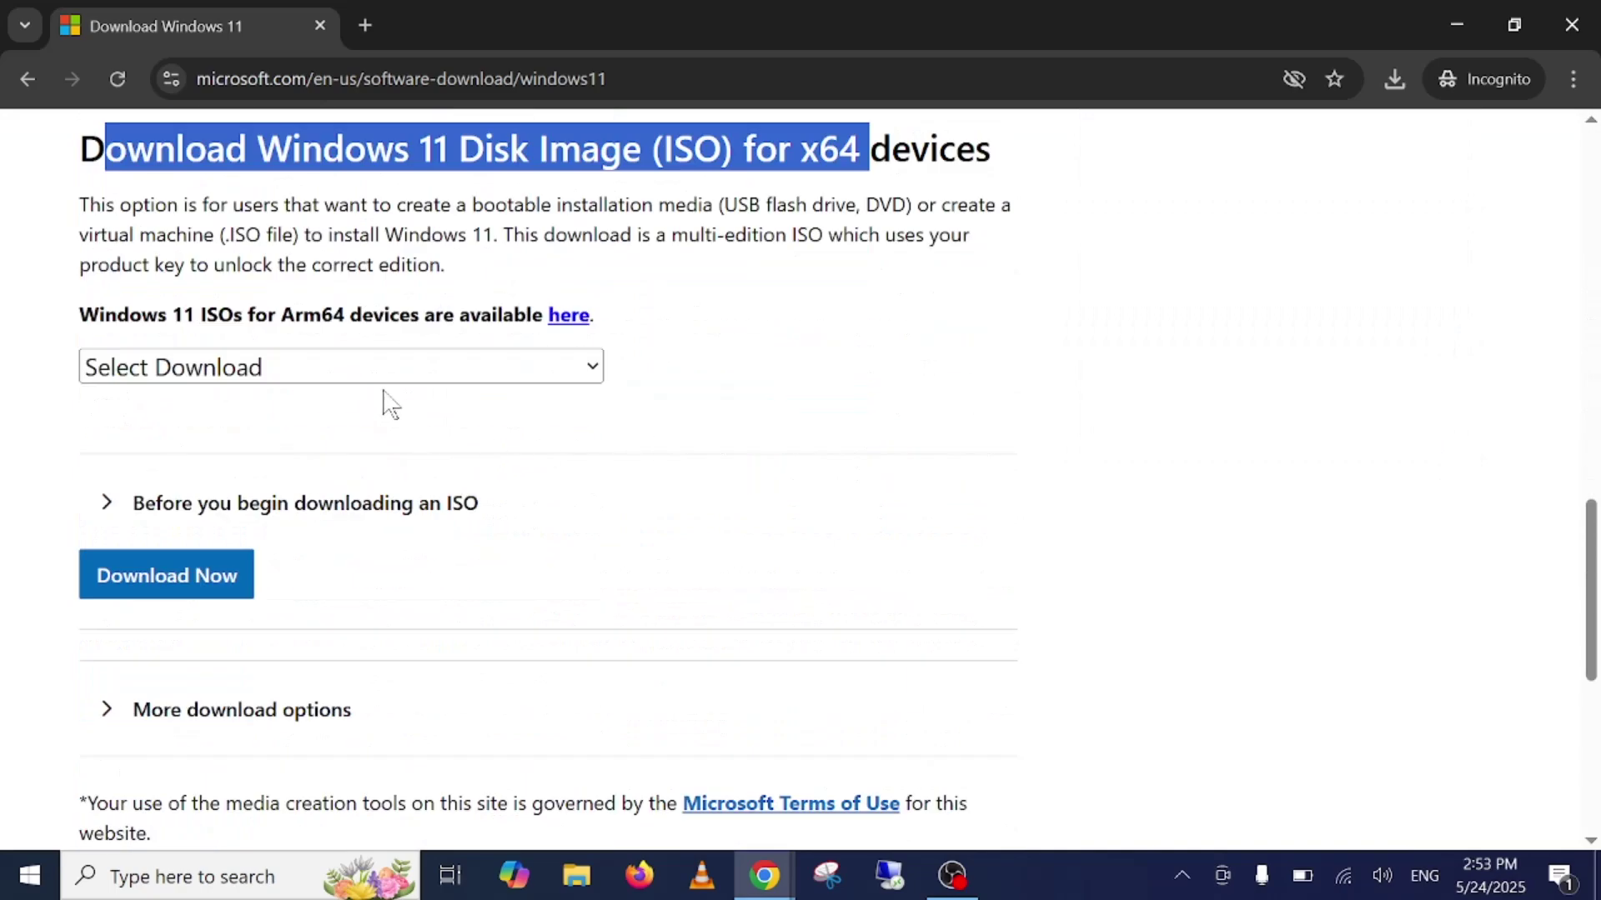
Select 'Windows 11 (multi-edition ISO for x64 devices)' and request it with Download Now.
{"action": "left_click", "coordinate": [340, 374]}
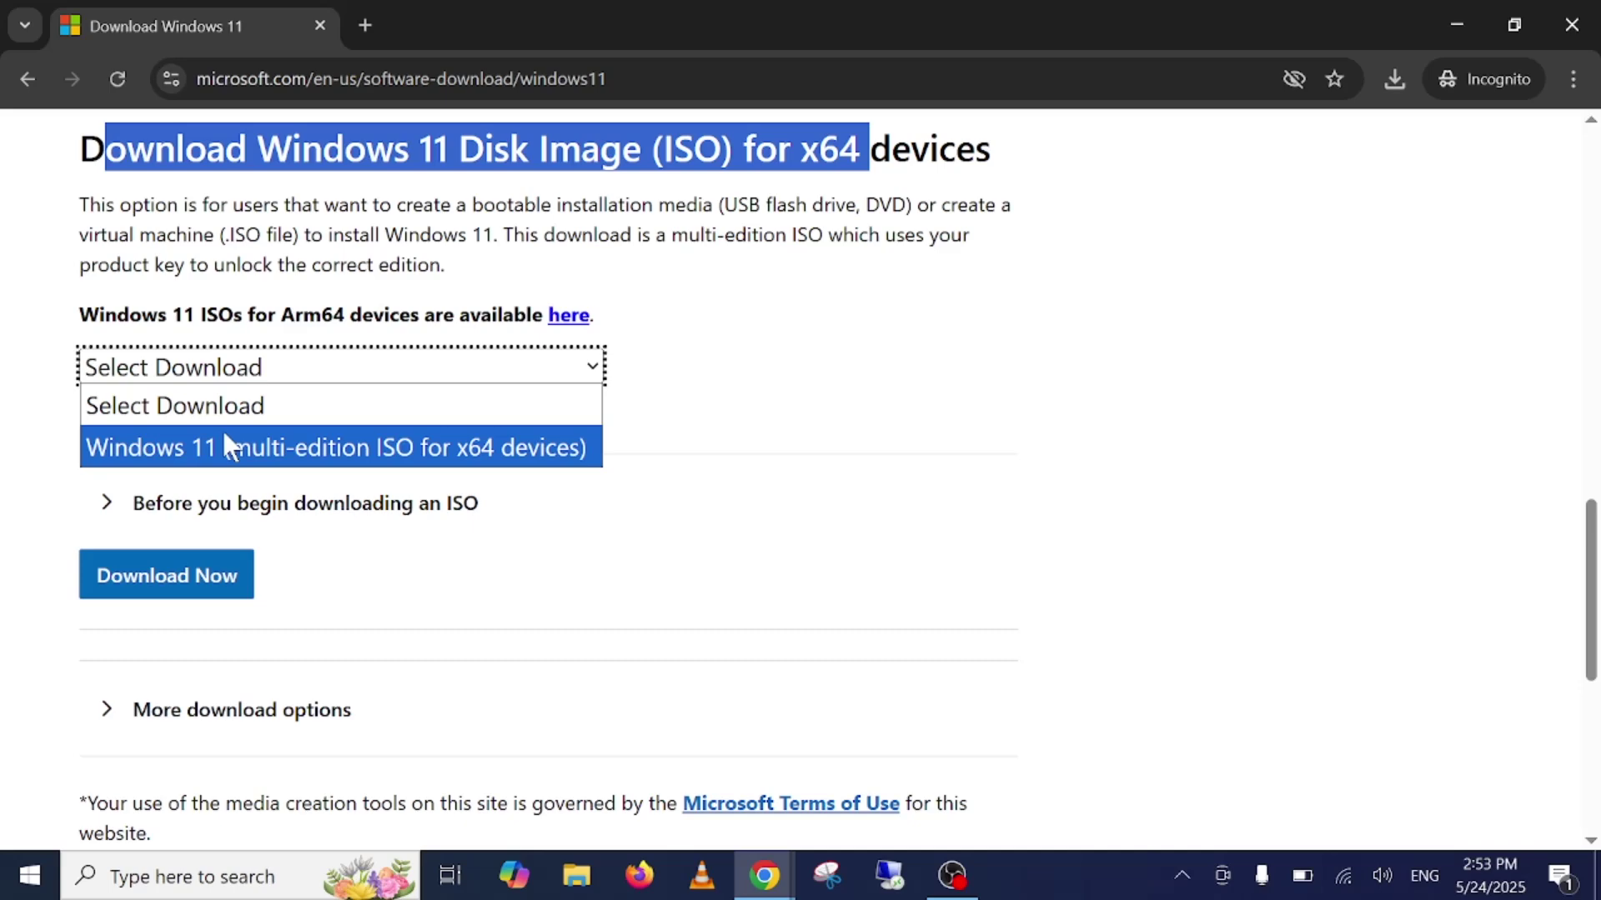
{"action": "left_click", "coordinate": [408, 446]}
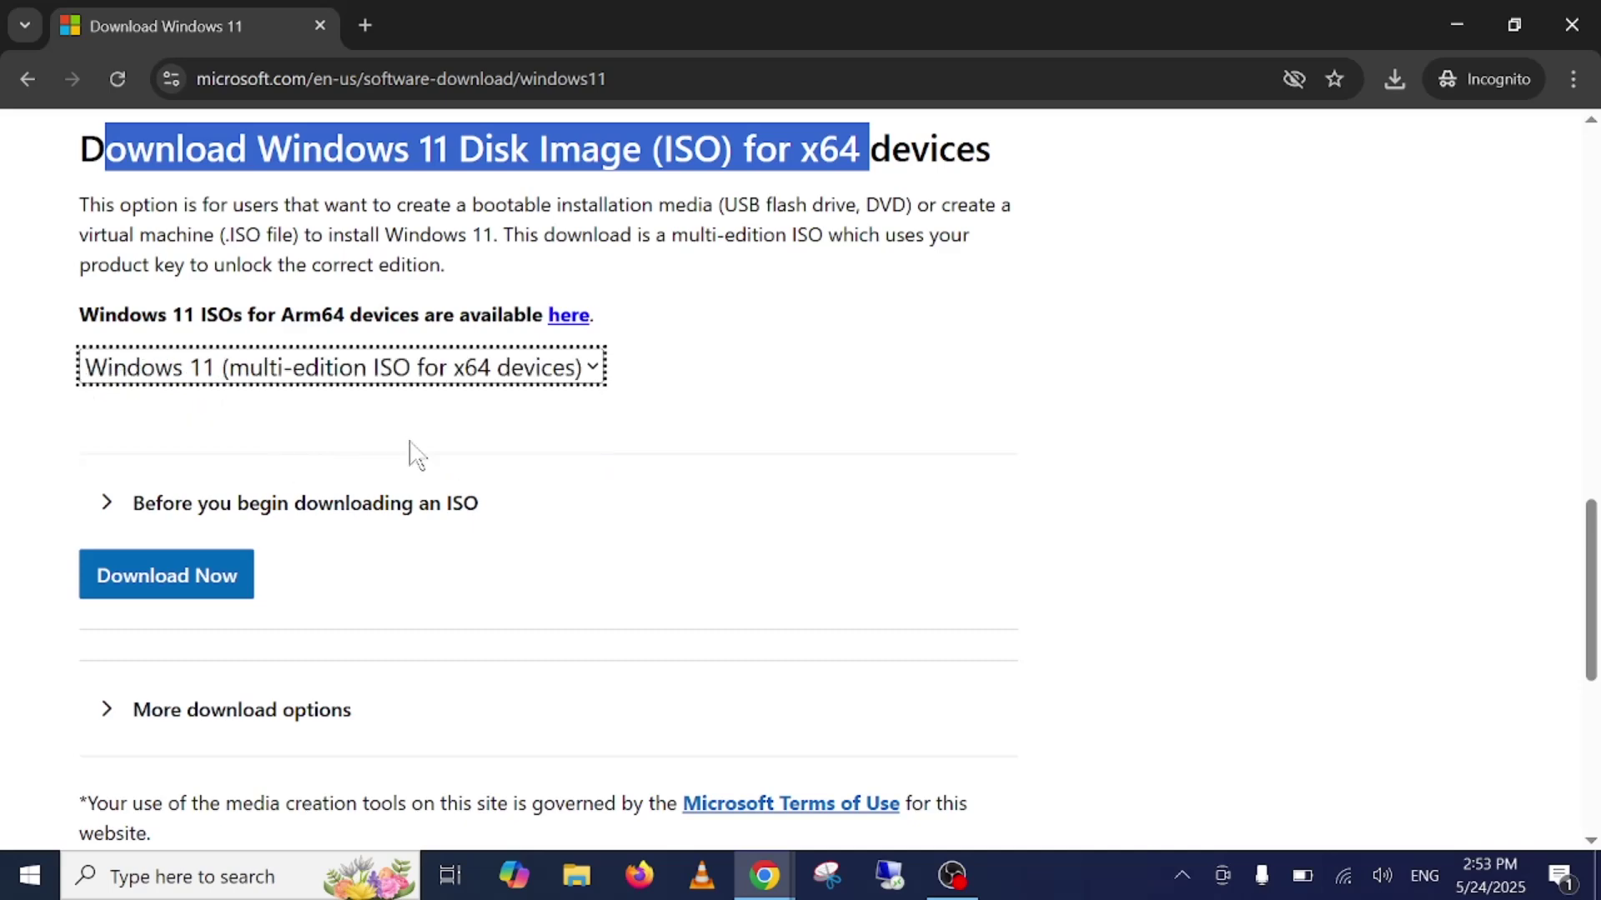
{"action": "left_click", "coordinate": [190, 576]}
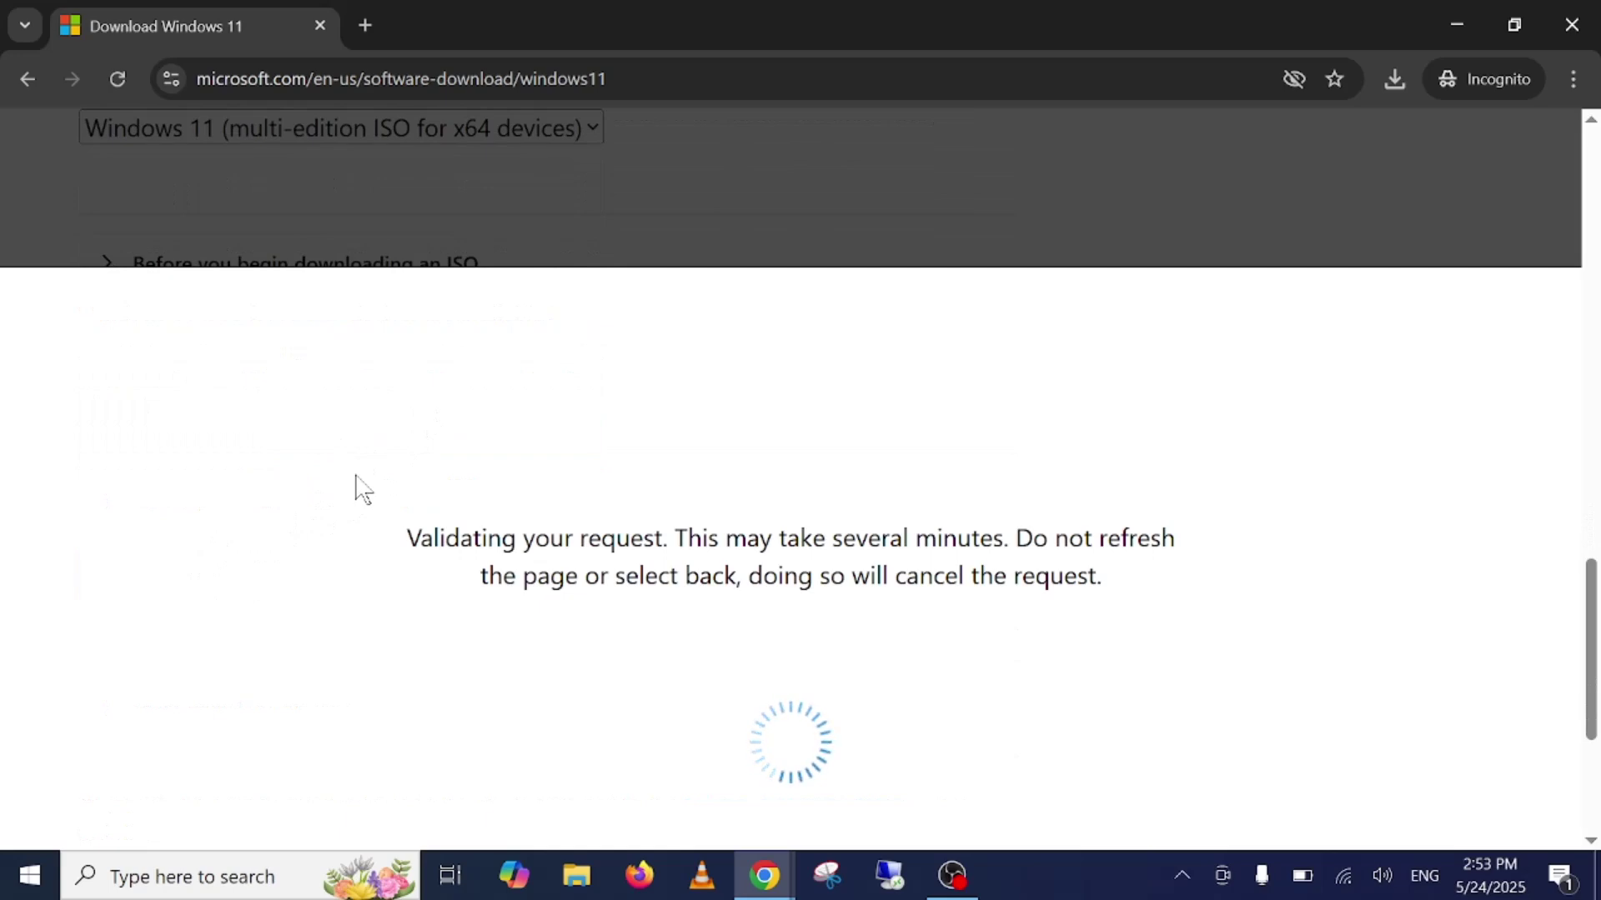
Confirm English (United States) as the product language and bring the 64-bit Download link into view.
{"action": "scroll", "coordinate": [286, 489], "scroll_direction": "down", "scroll_amount": 1}
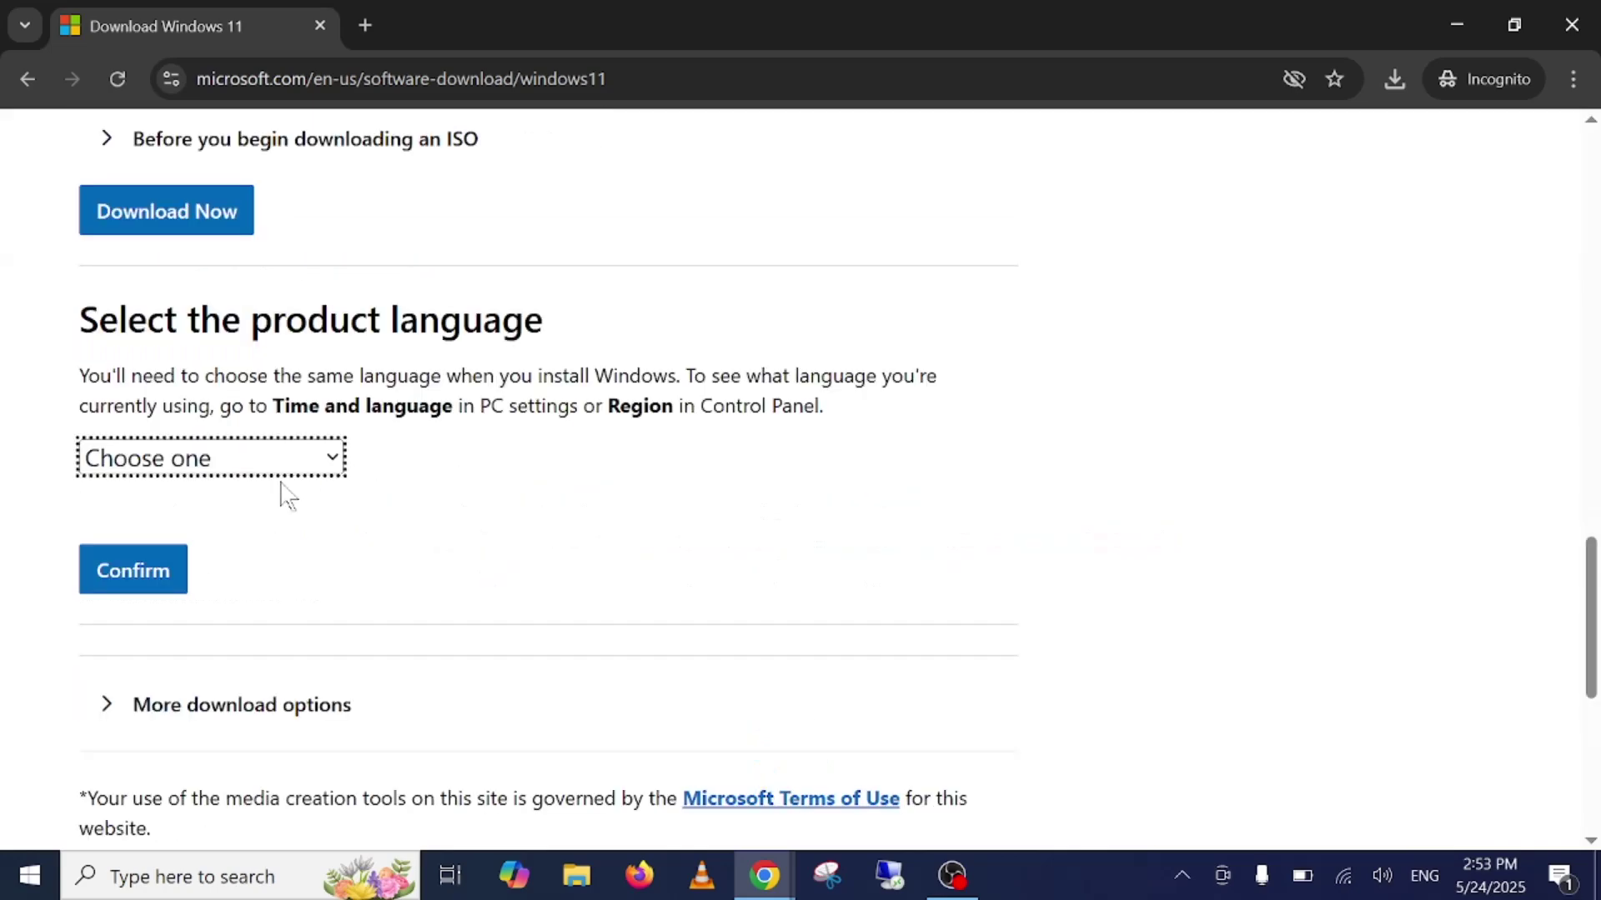
{"action": "left_click", "coordinate": [291, 465]}
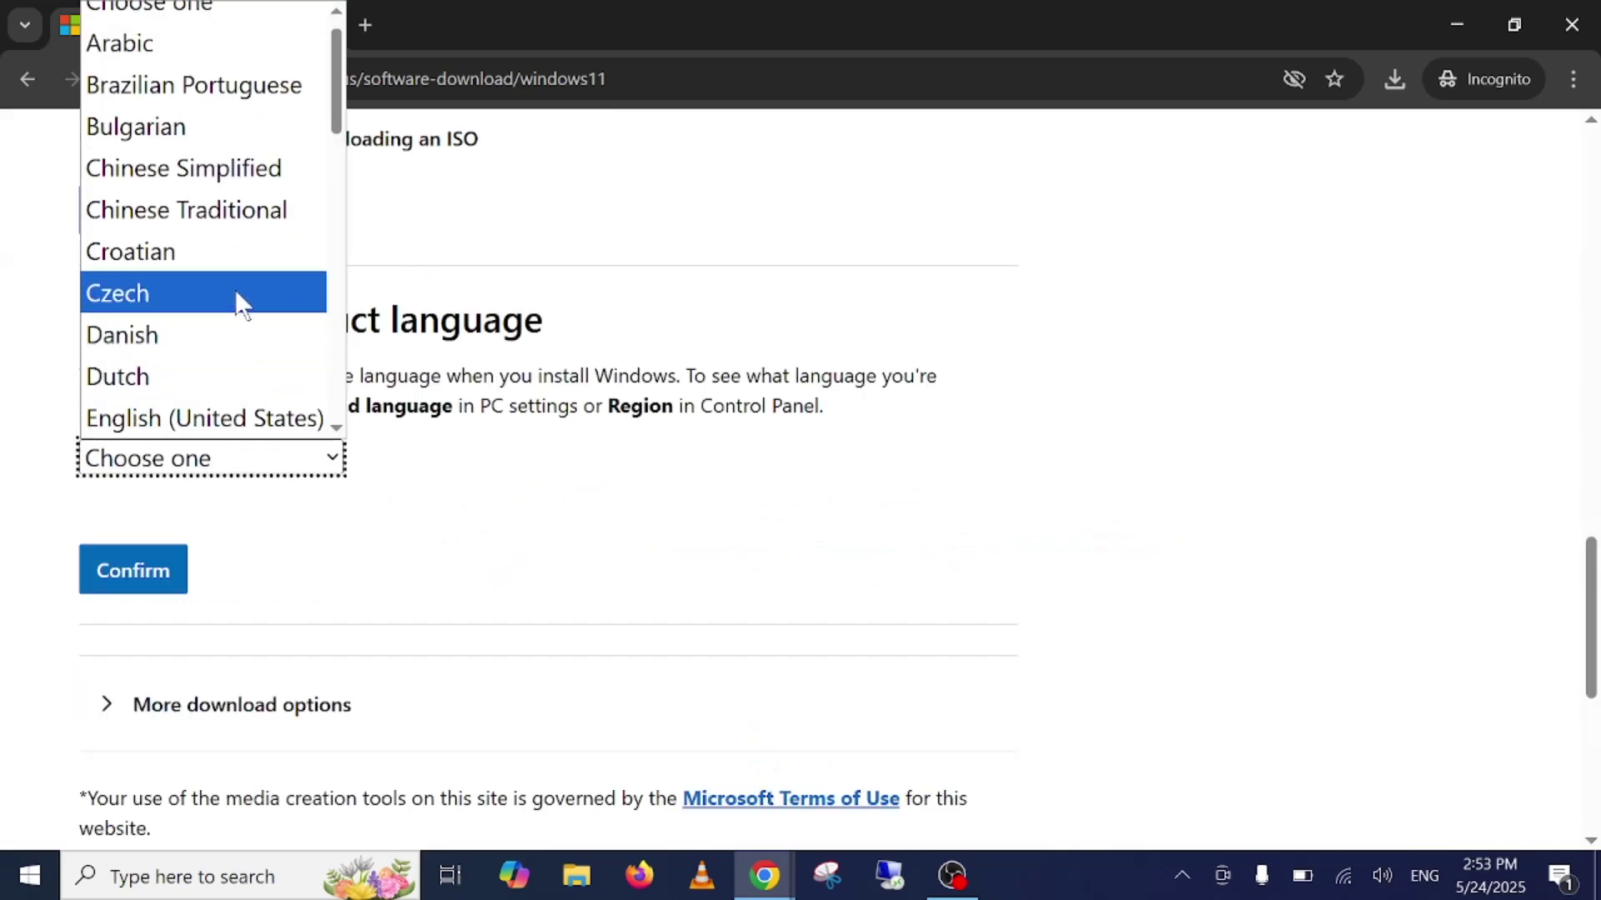
{"action": "left_click", "coordinate": [206, 418]}
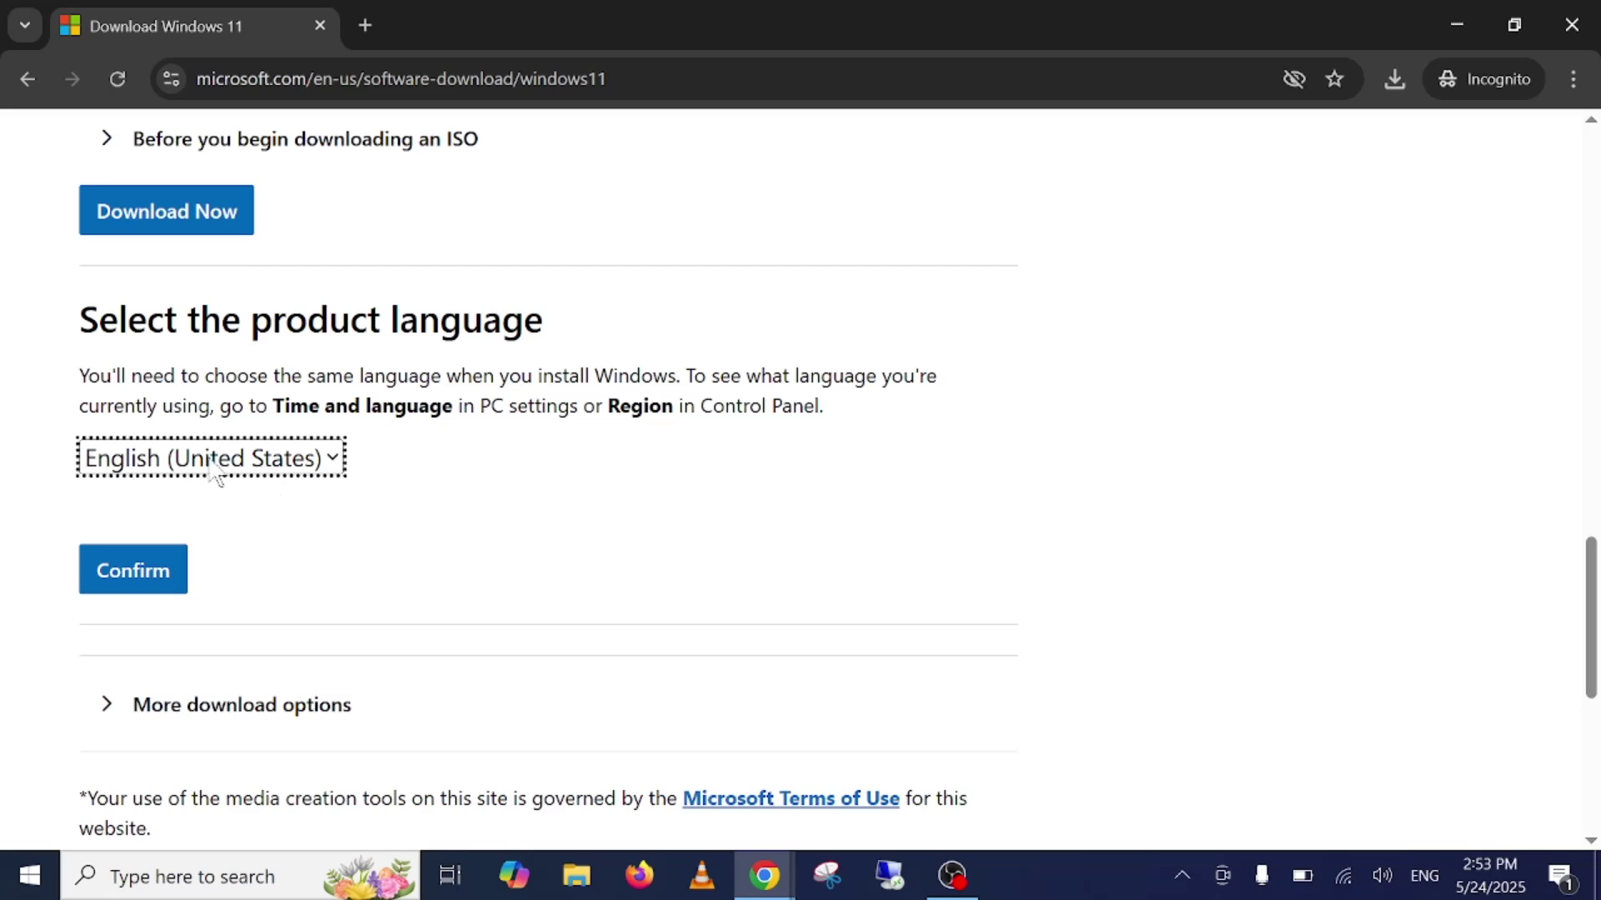
{"action": "left_click", "coordinate": [125, 572]}
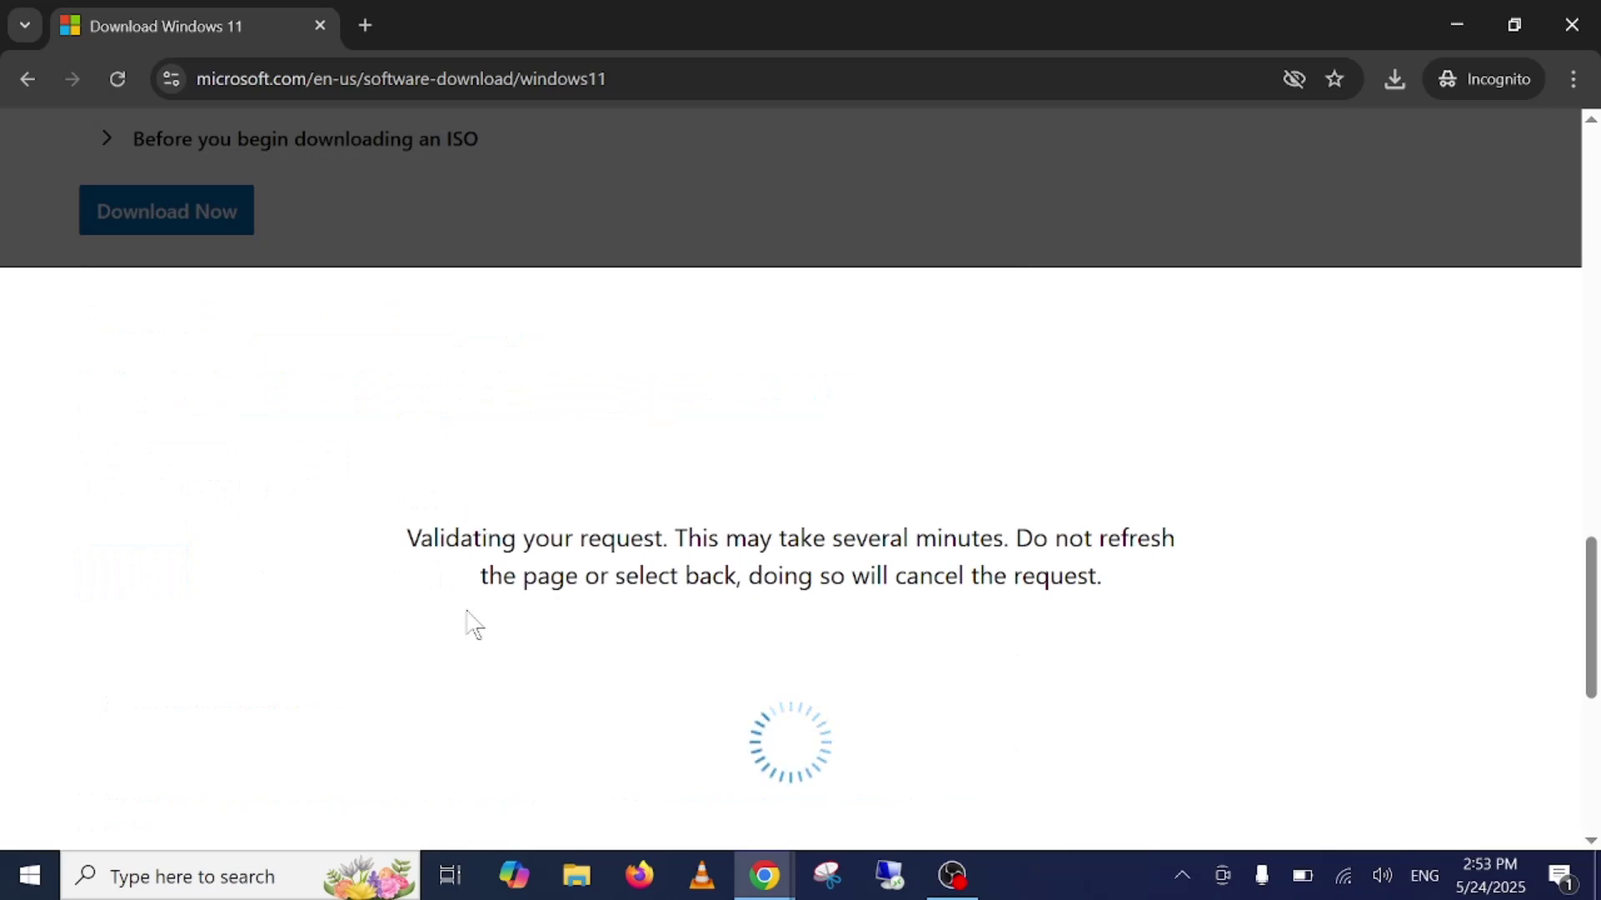
{"action": "scroll", "coordinate": [572, 550], "scroll_direction": "down", "scroll_amount": 1}
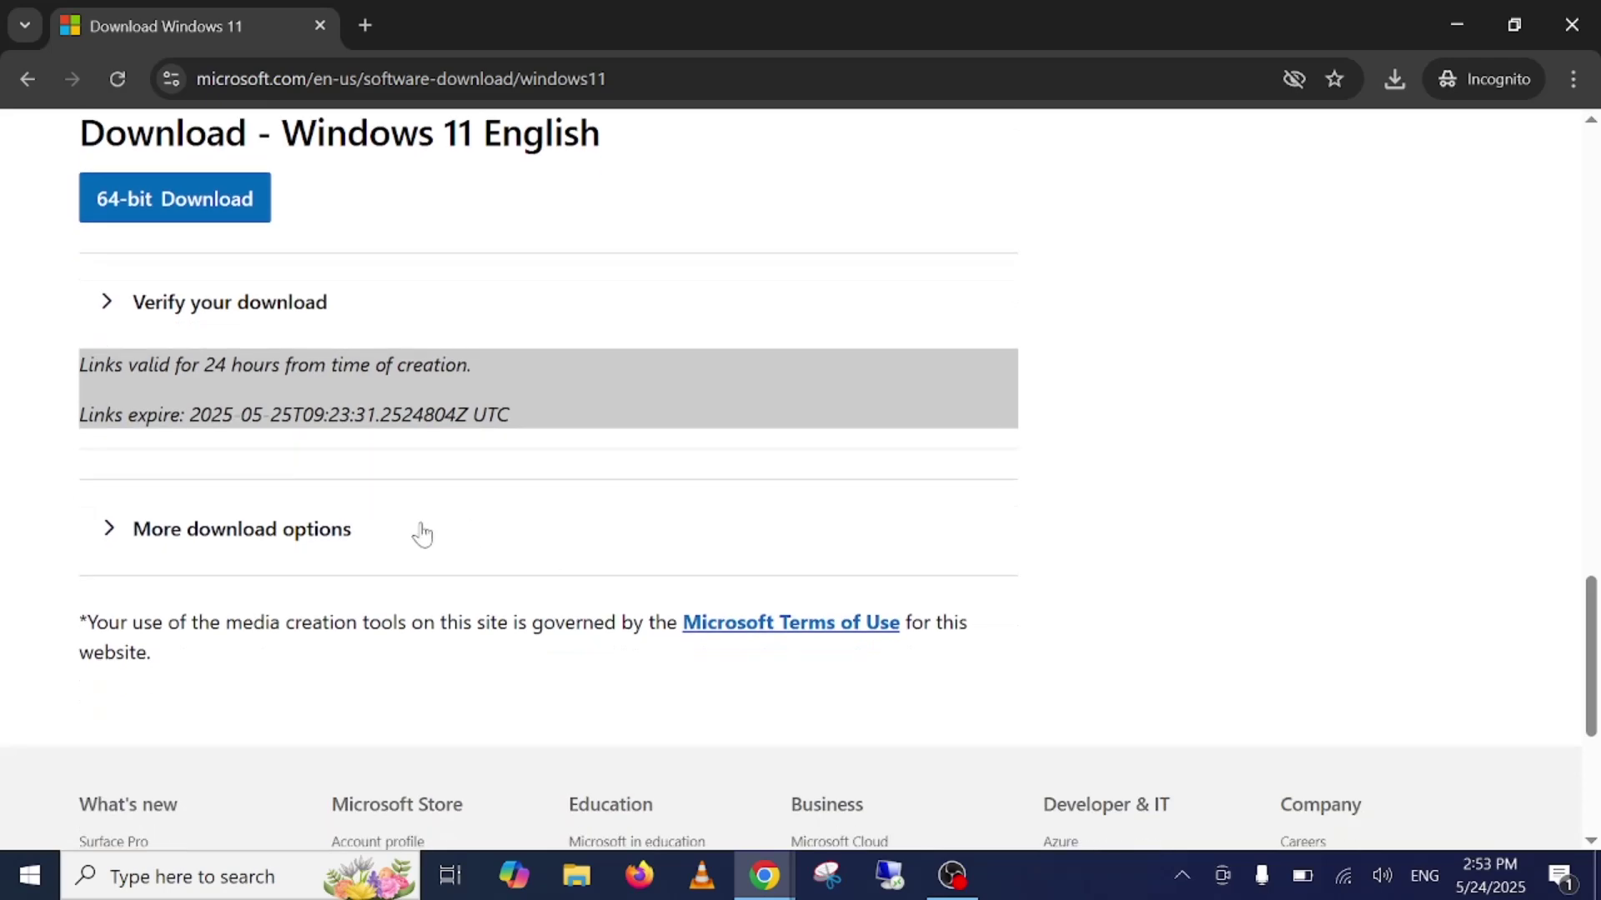
{"action": "scroll", "coordinate": [421, 532], "scroll_direction": "up", "scroll_amount": 3}
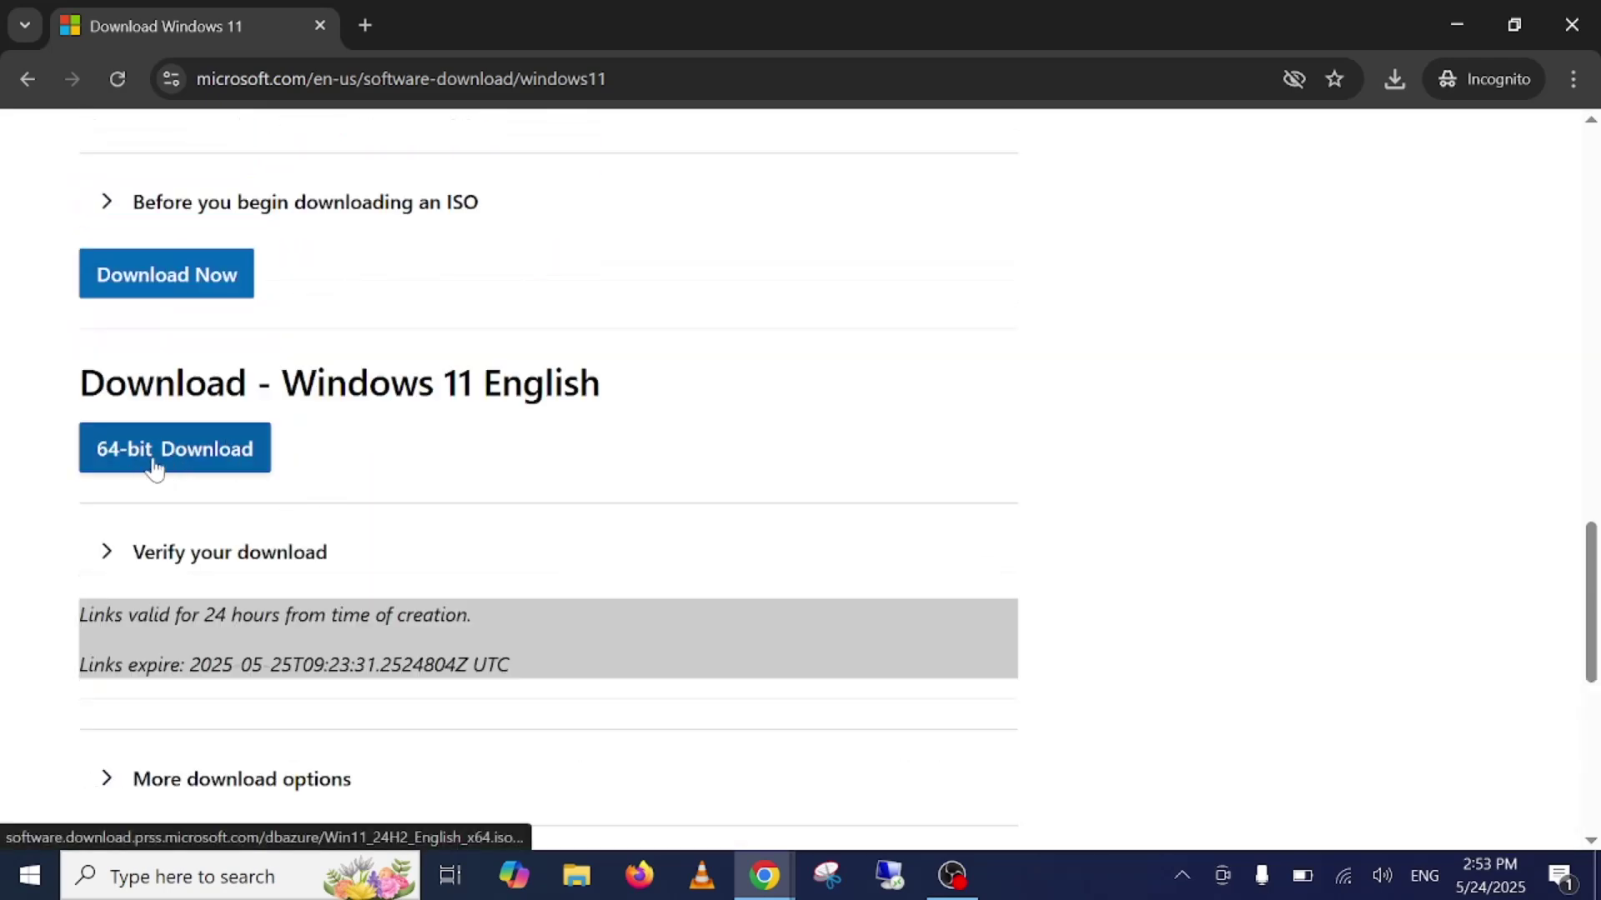
Save the 64-bit Win11_24H2_English_x64.iso to Downloads and check its 5.4 GB download progress.
{"action": "left_click", "coordinate": [200, 454]}
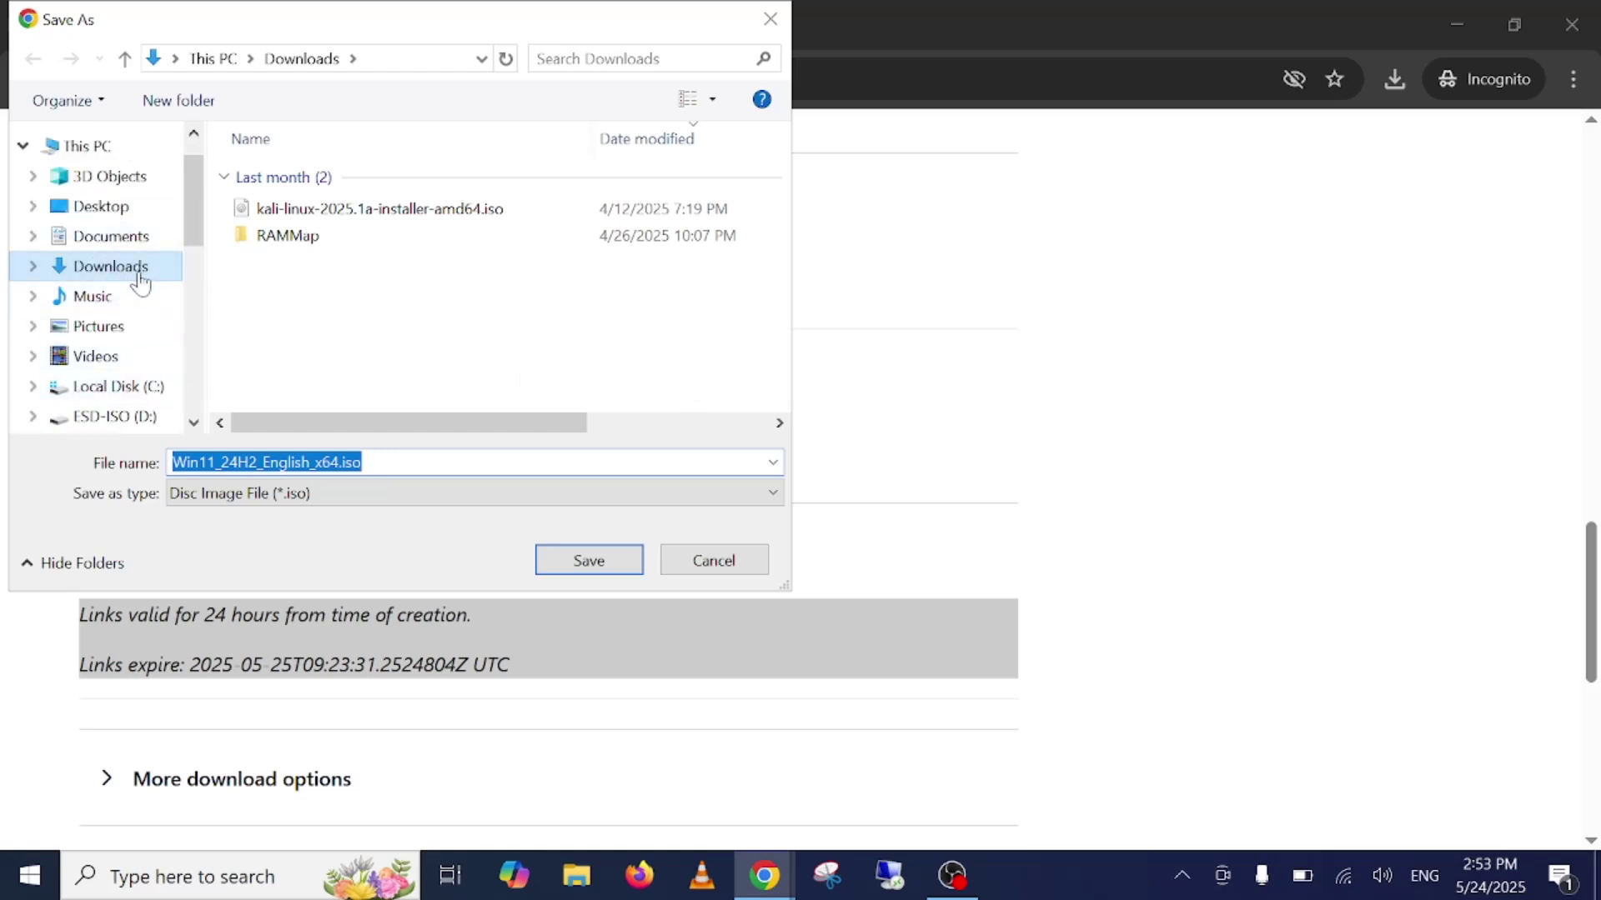
{"action": "left_click", "coordinate": [575, 561]}
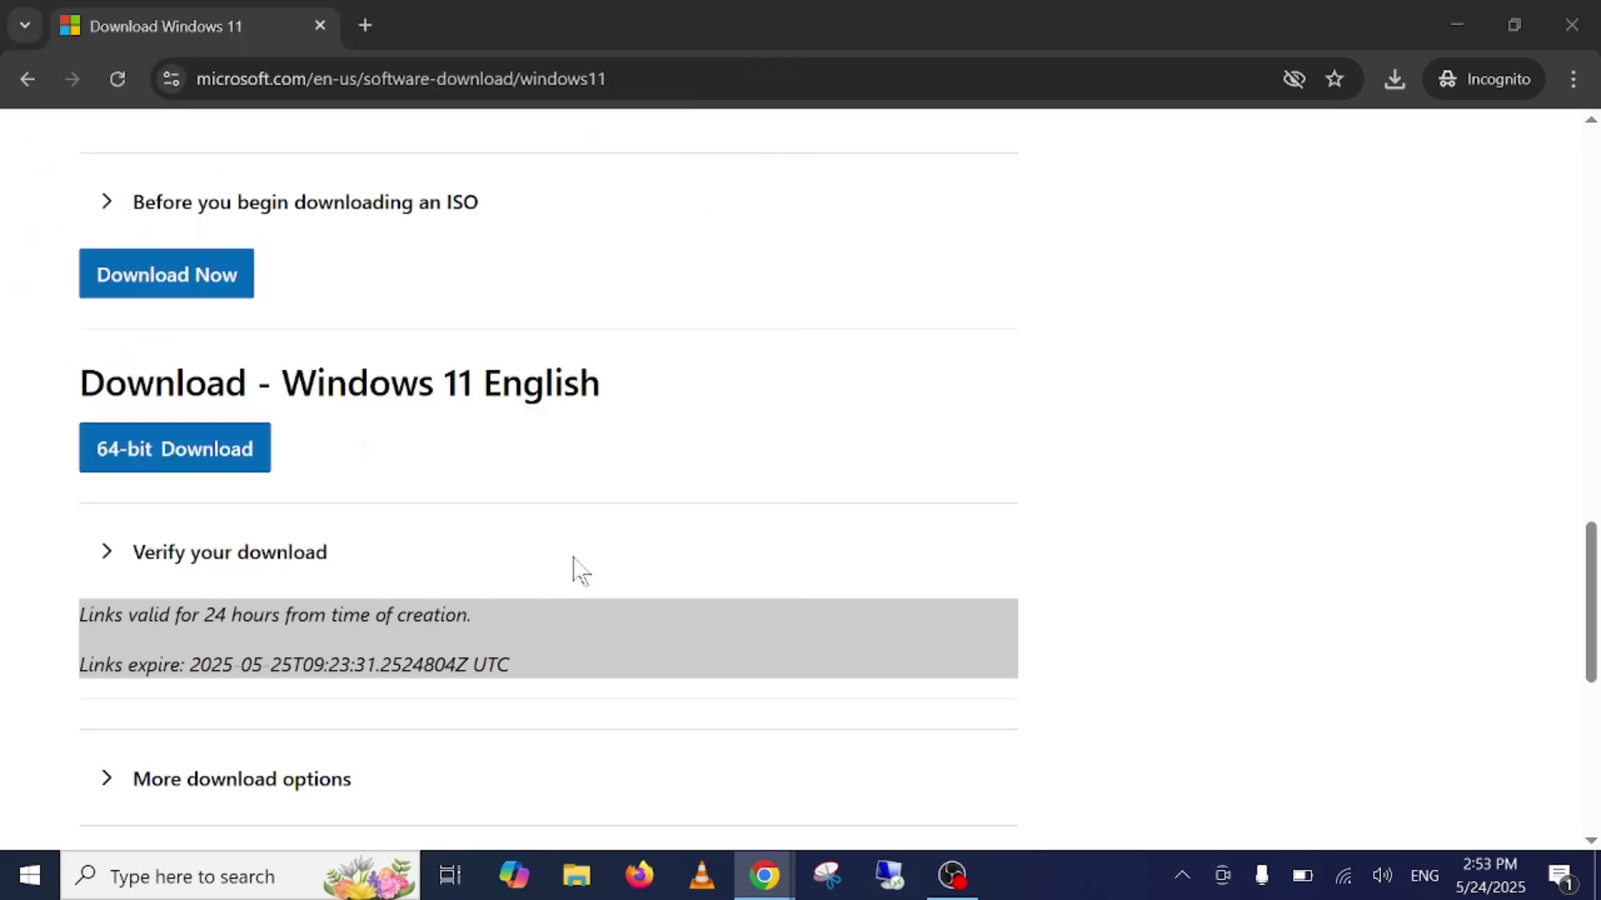
{"action": "left_click", "coordinate": [1388, 84]}
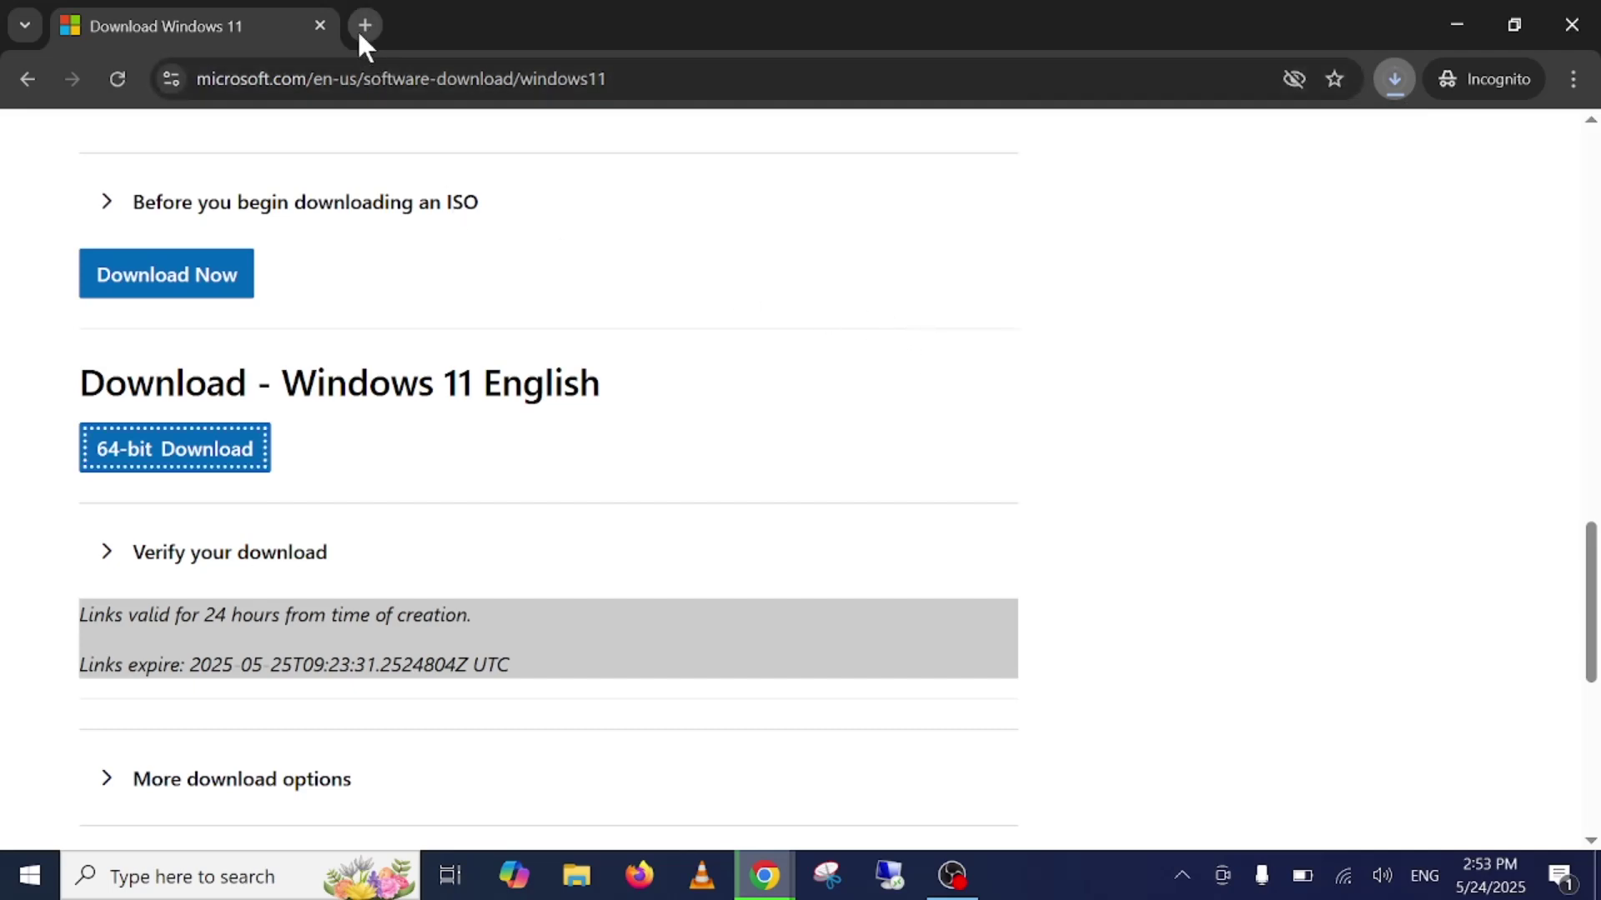
Search Google for 'rufus' in a new incognito tab.
{"action": "left_click", "coordinate": [360, 26]}
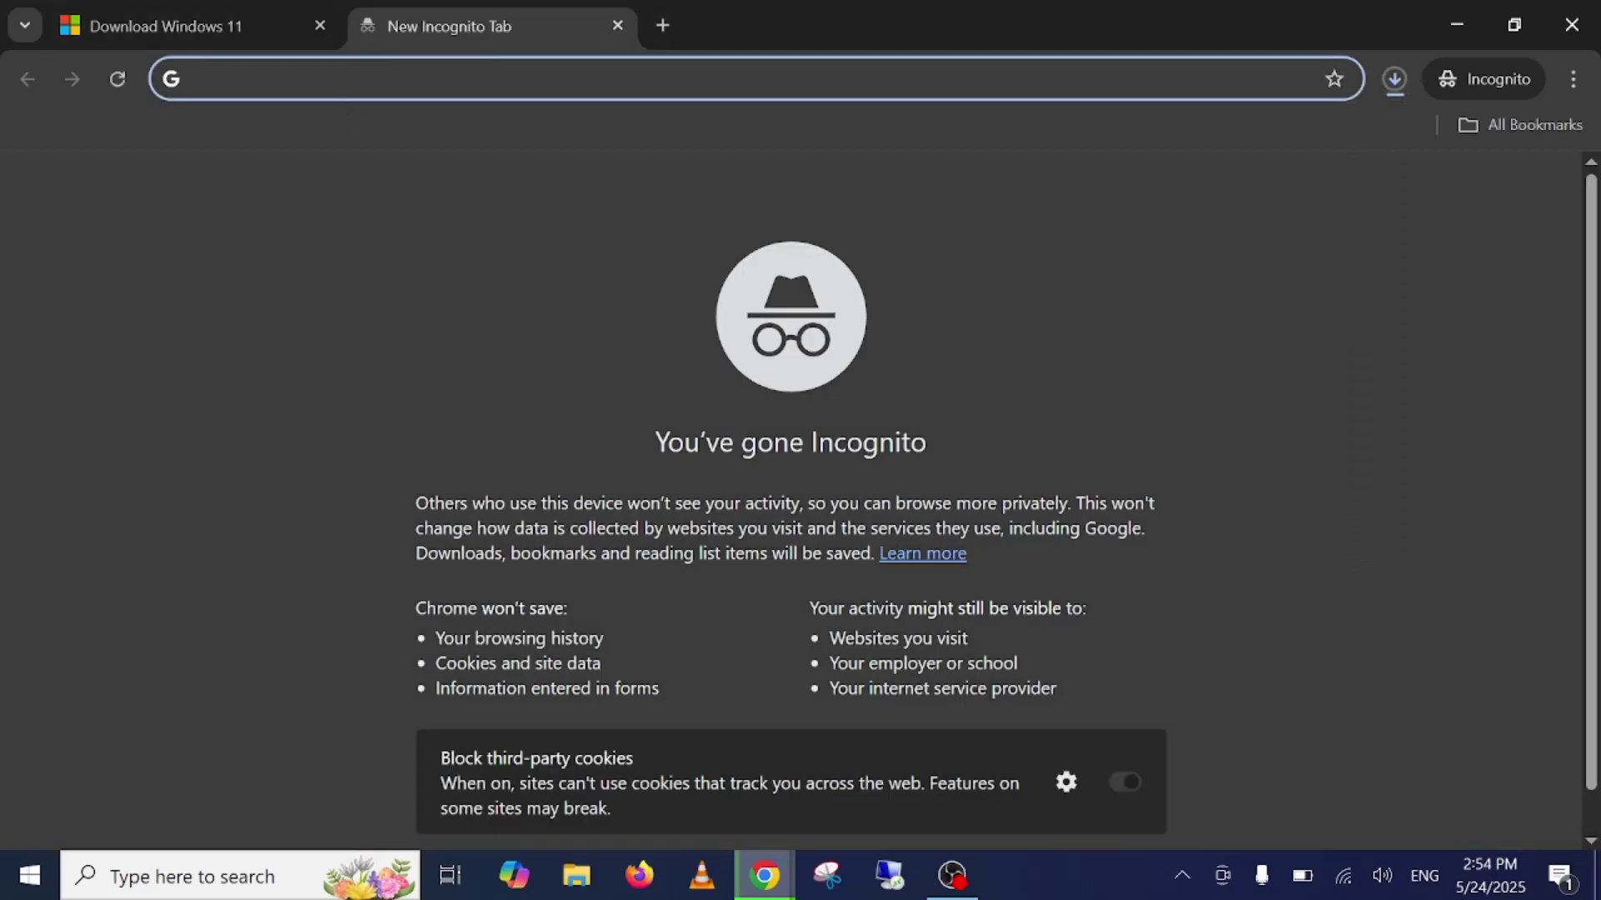
{"action": "type", "text": "rufus"}
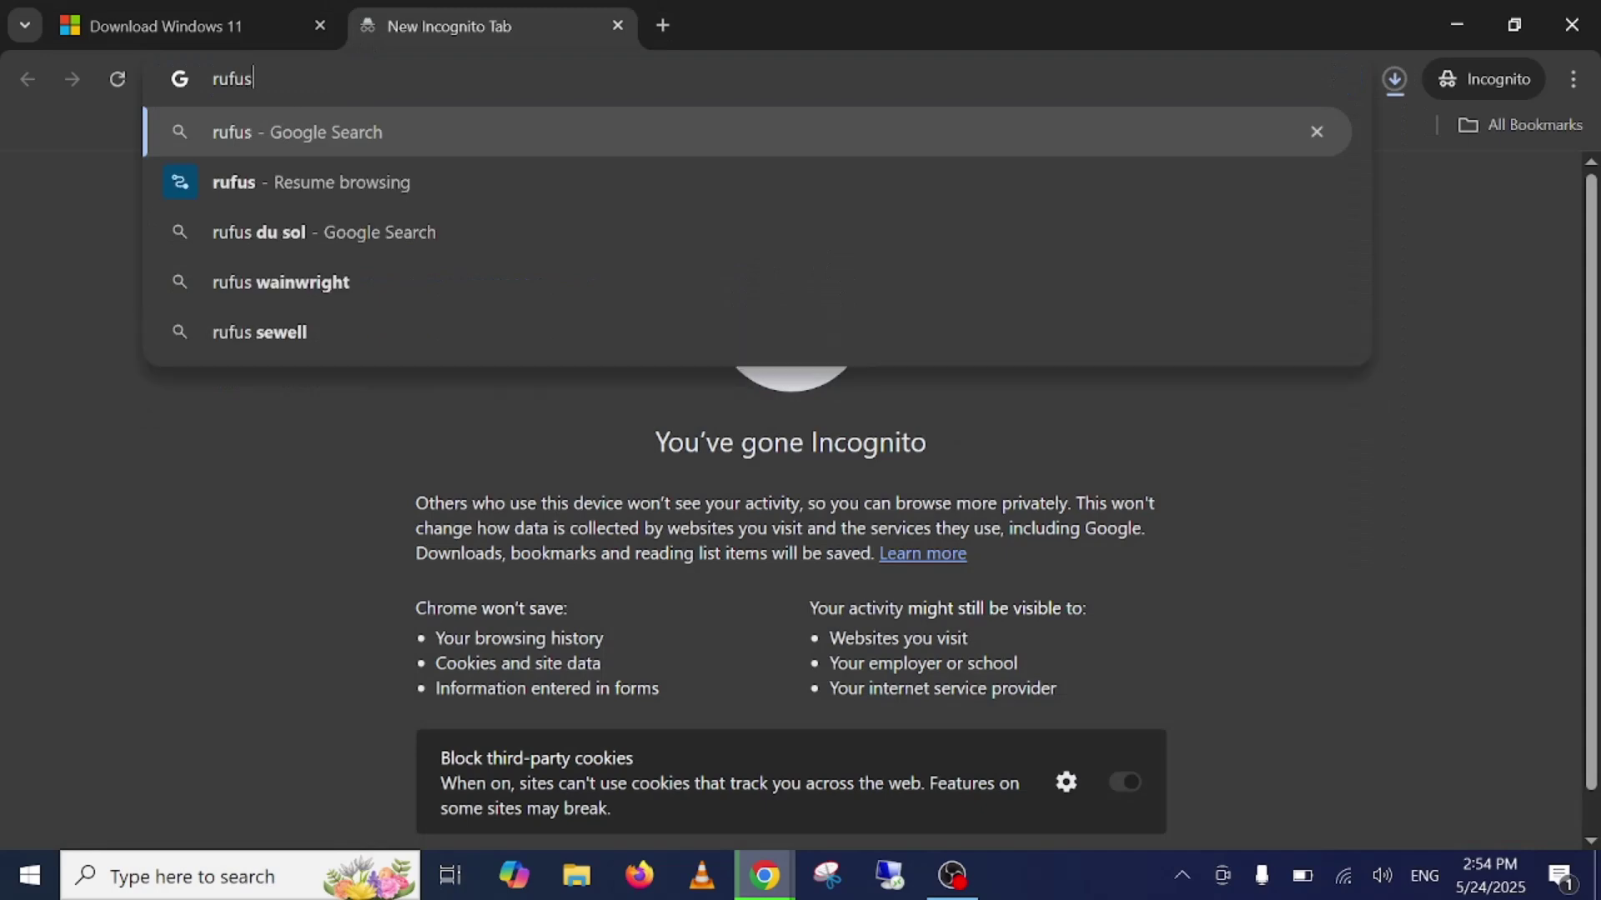
{"action": "key", "text": "Return"}
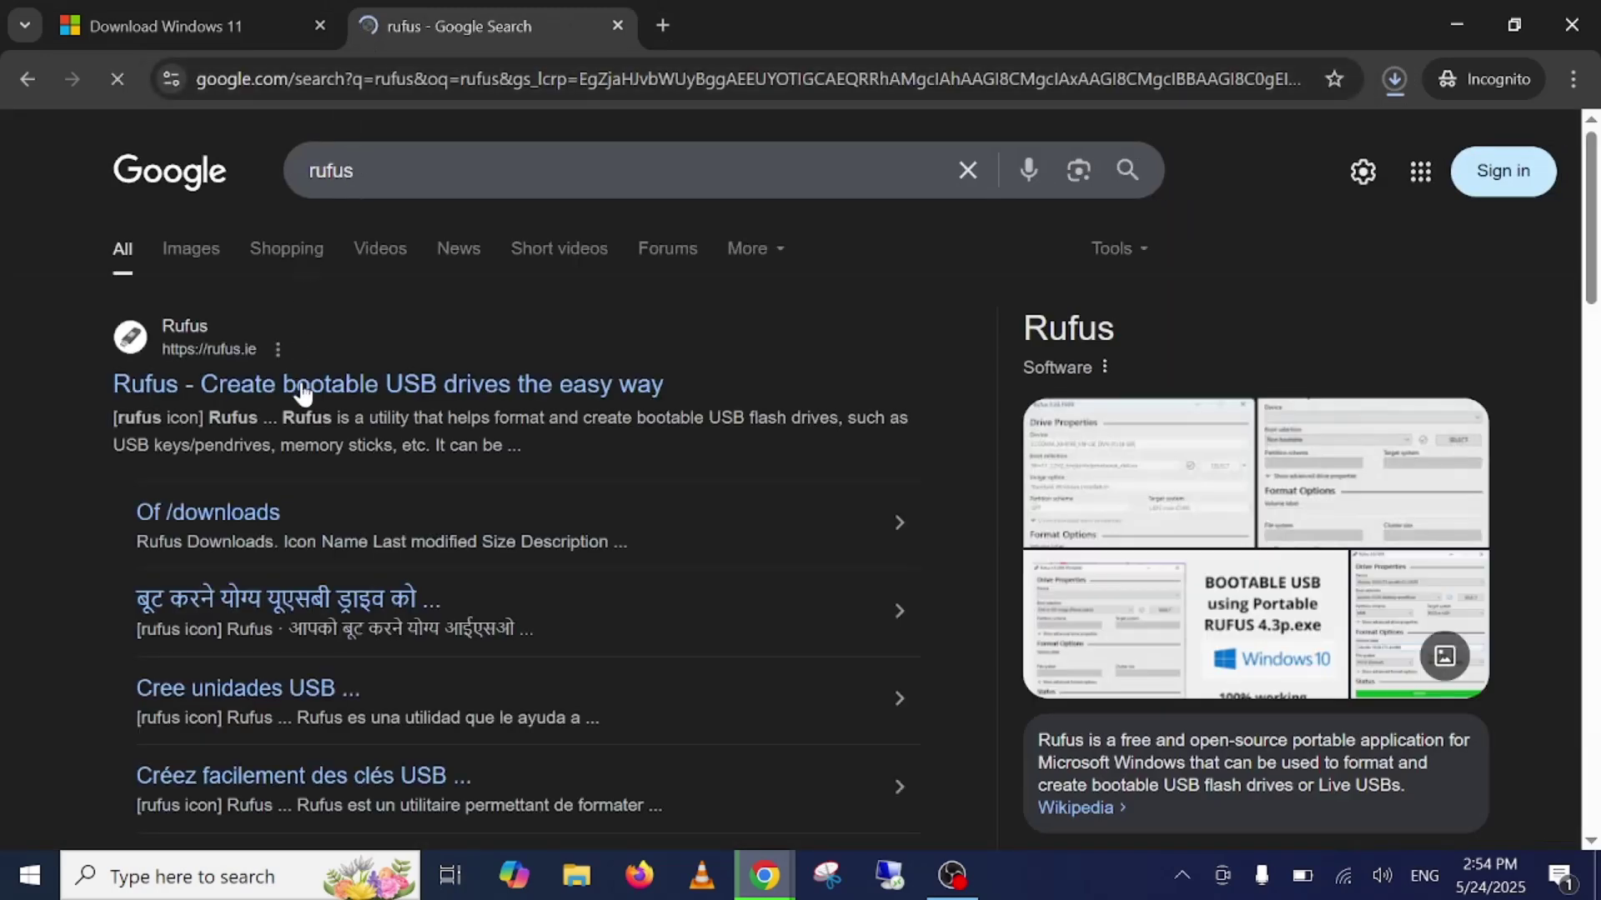
Open the official rufus.ie homepage and find the Standard release in its Download table.
{"action": "left_click", "coordinate": [306, 389]}
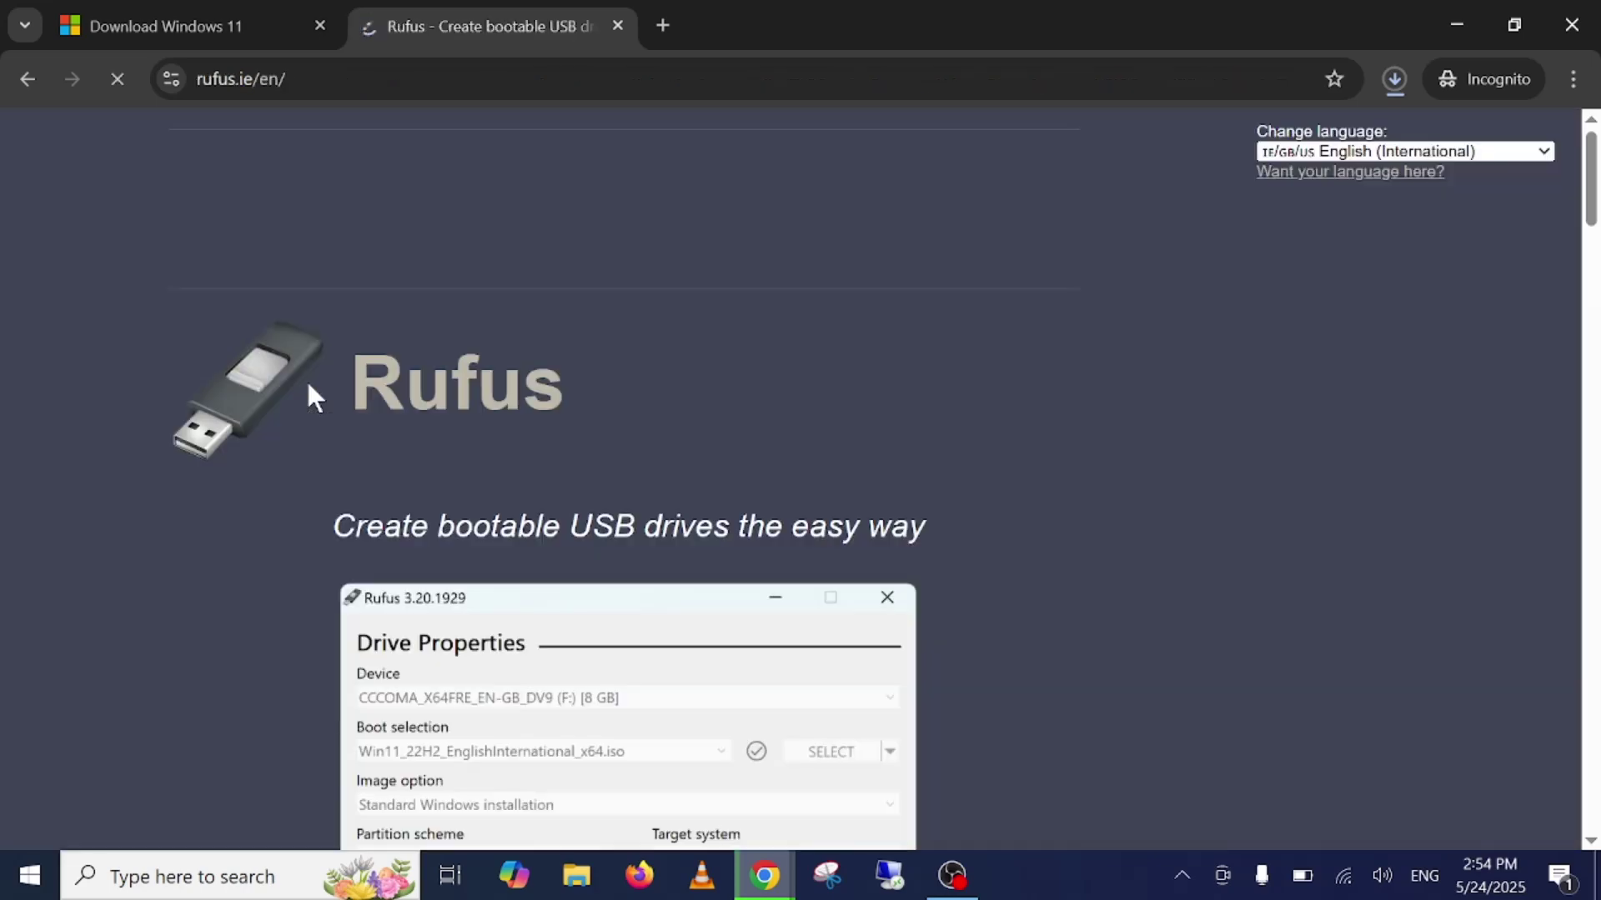
{"action": "scroll", "coordinate": [308, 385], "scroll_direction": "down", "scroll_amount": 15}
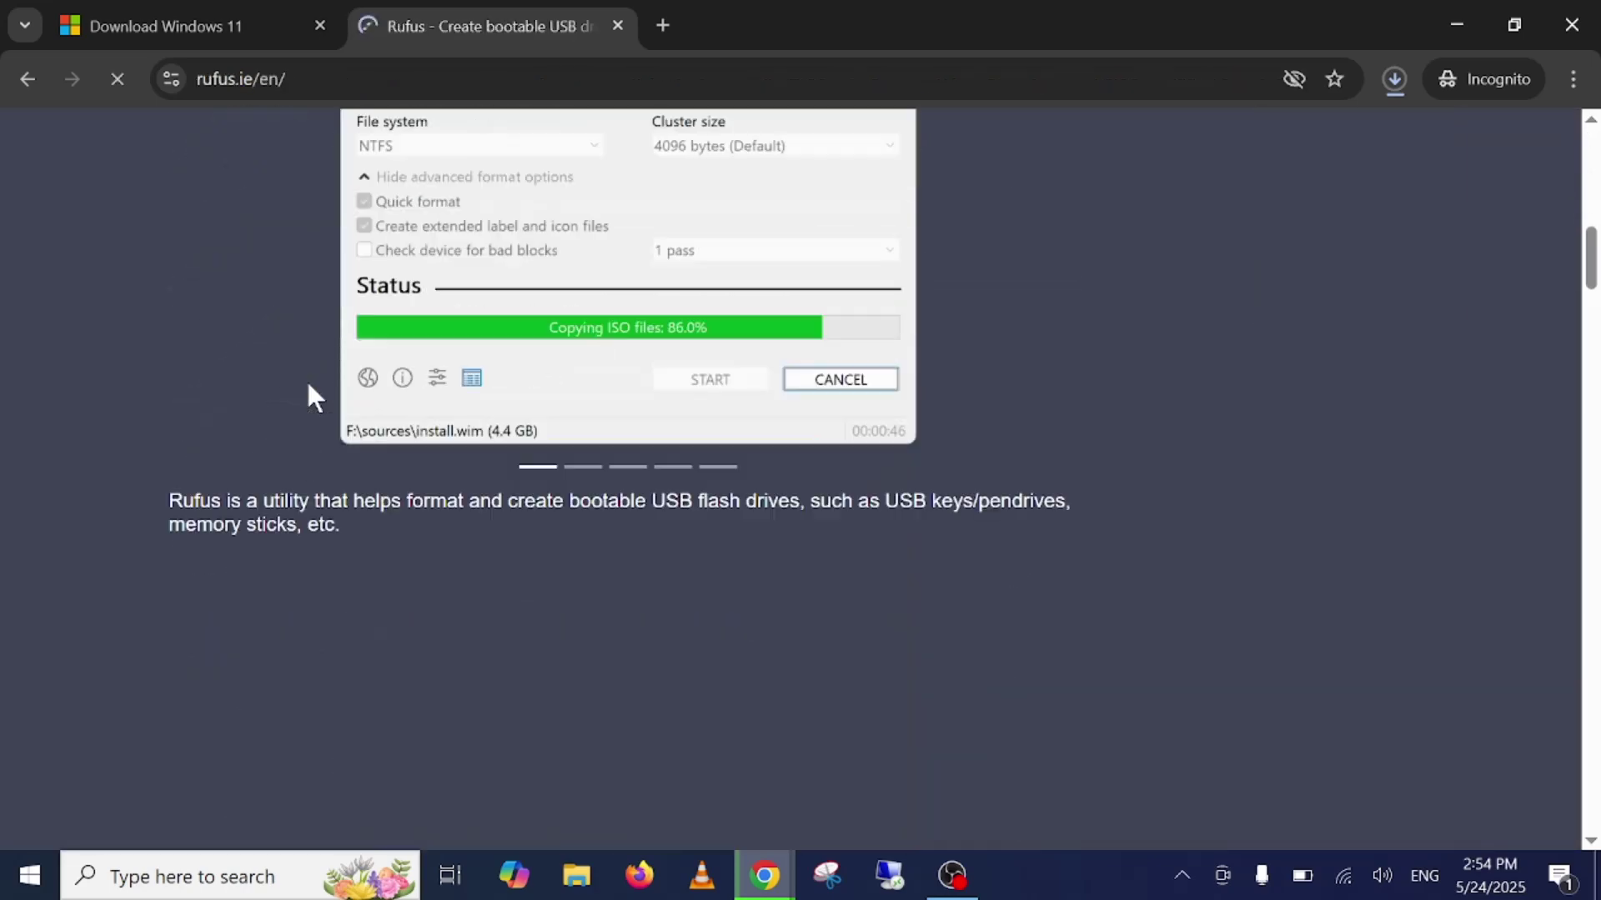
{"action": "scroll", "coordinate": [309, 387], "scroll_direction": "down", "scroll_amount": 7}
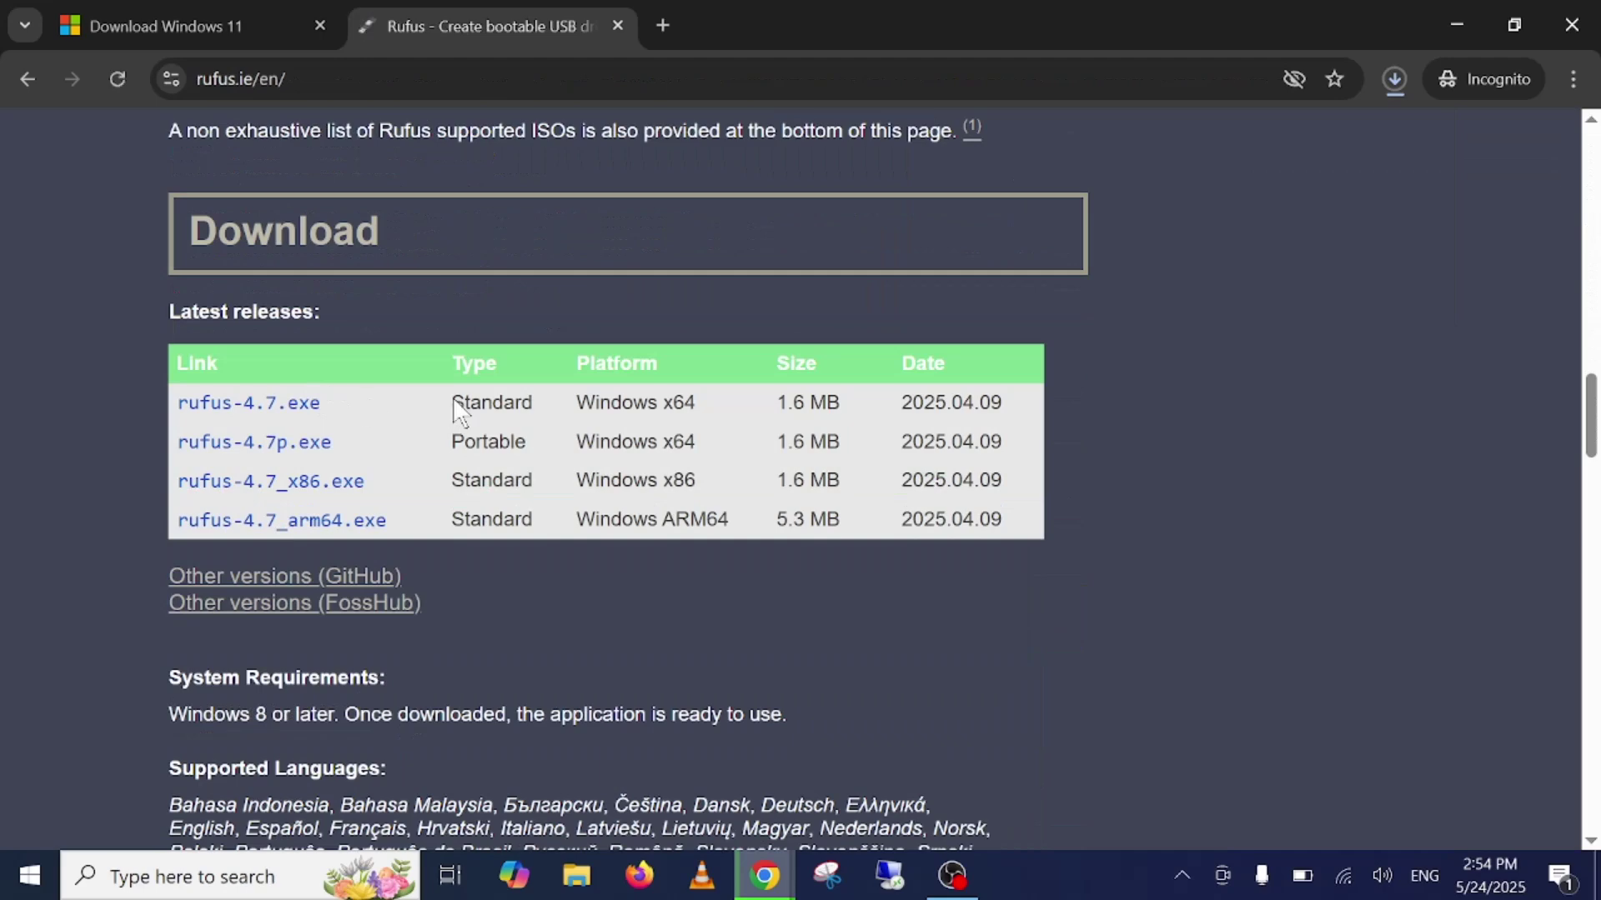
{"action": "left_click_drag", "start_coordinate": [453, 402], "coordinate": [569, 414]}
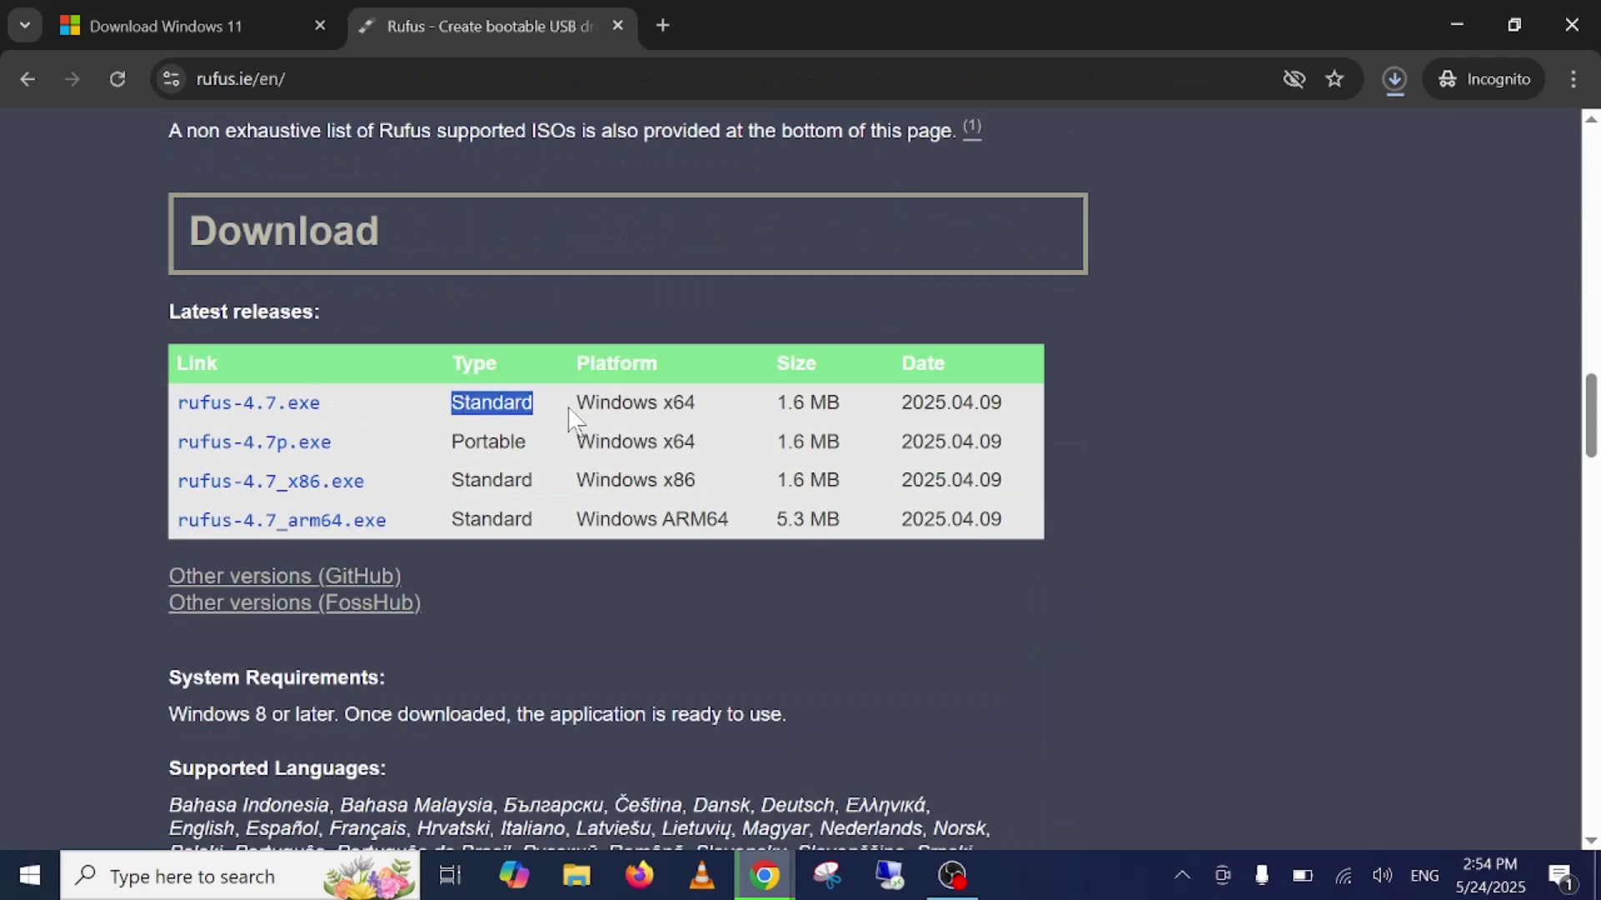
Start the rufus-4.7.exe download, dismiss the ad, cancel the duplicate save and return to the Windows 11 tab.
{"action": "left_click", "coordinate": [292, 407]}
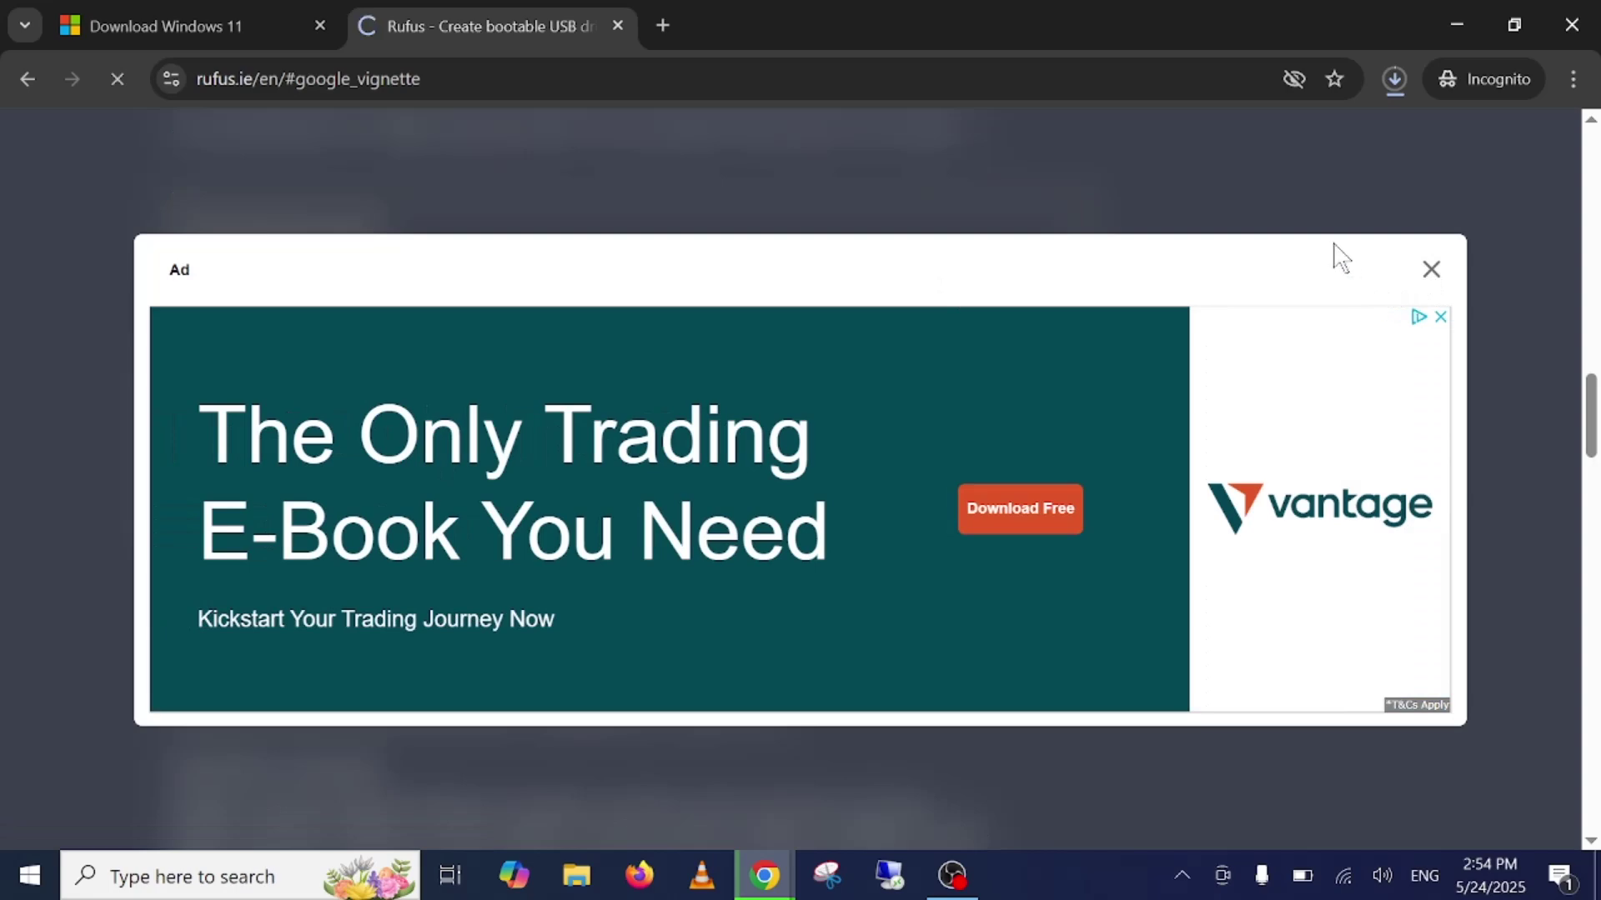
{"action": "left_click", "coordinate": [1431, 269]}
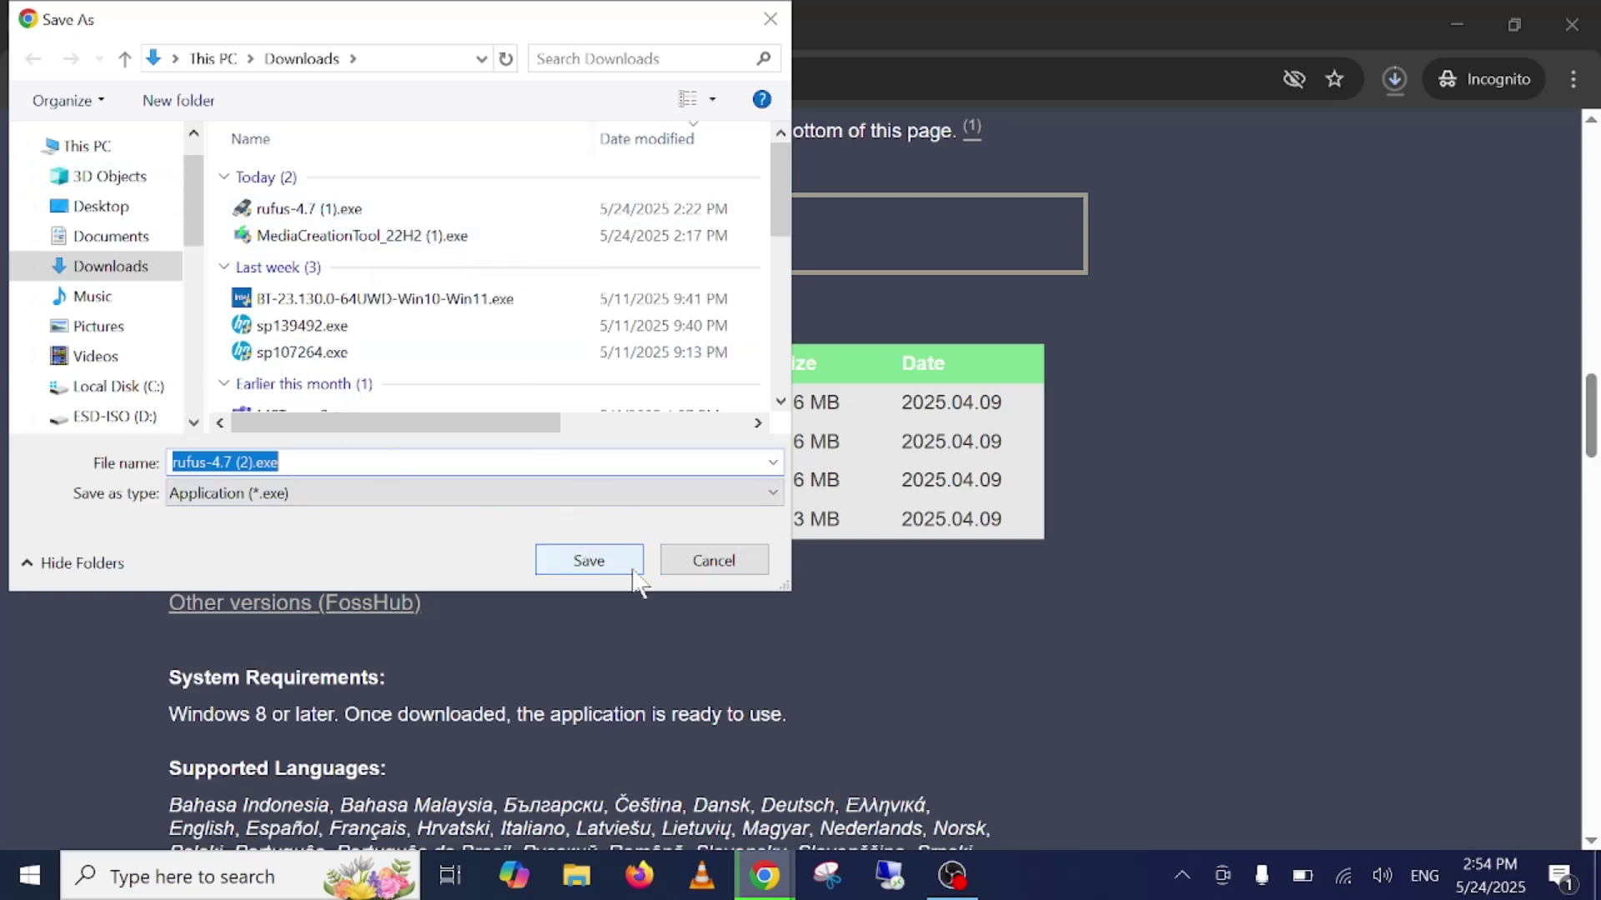
{"action": "left_click", "coordinate": [714, 561]}
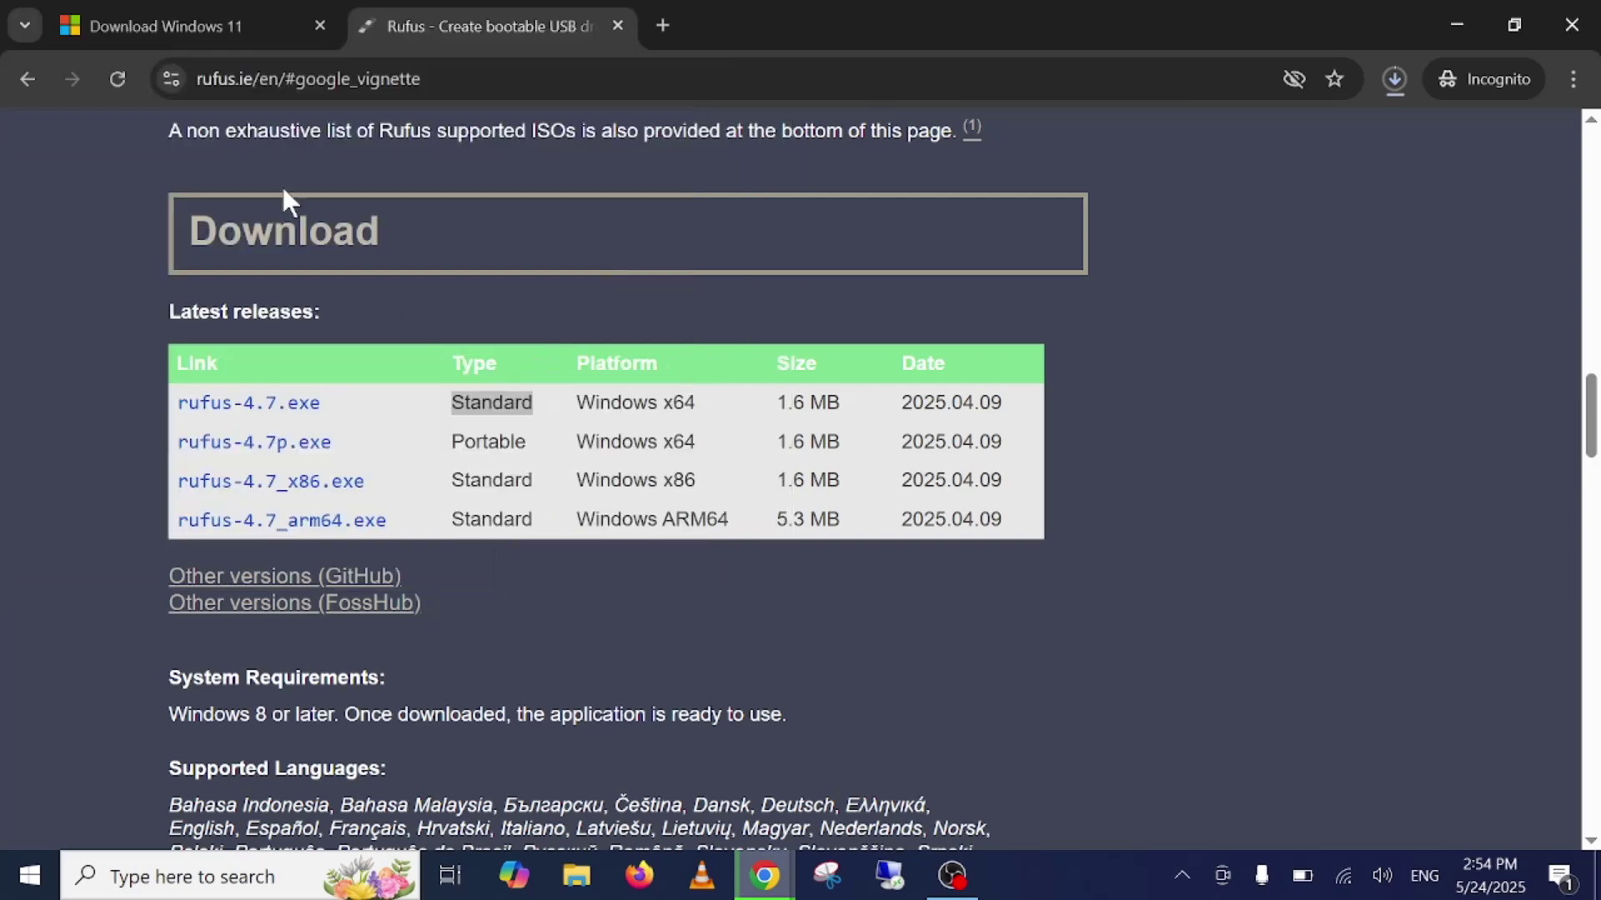
{"action": "left_click", "coordinate": [182, 41]}
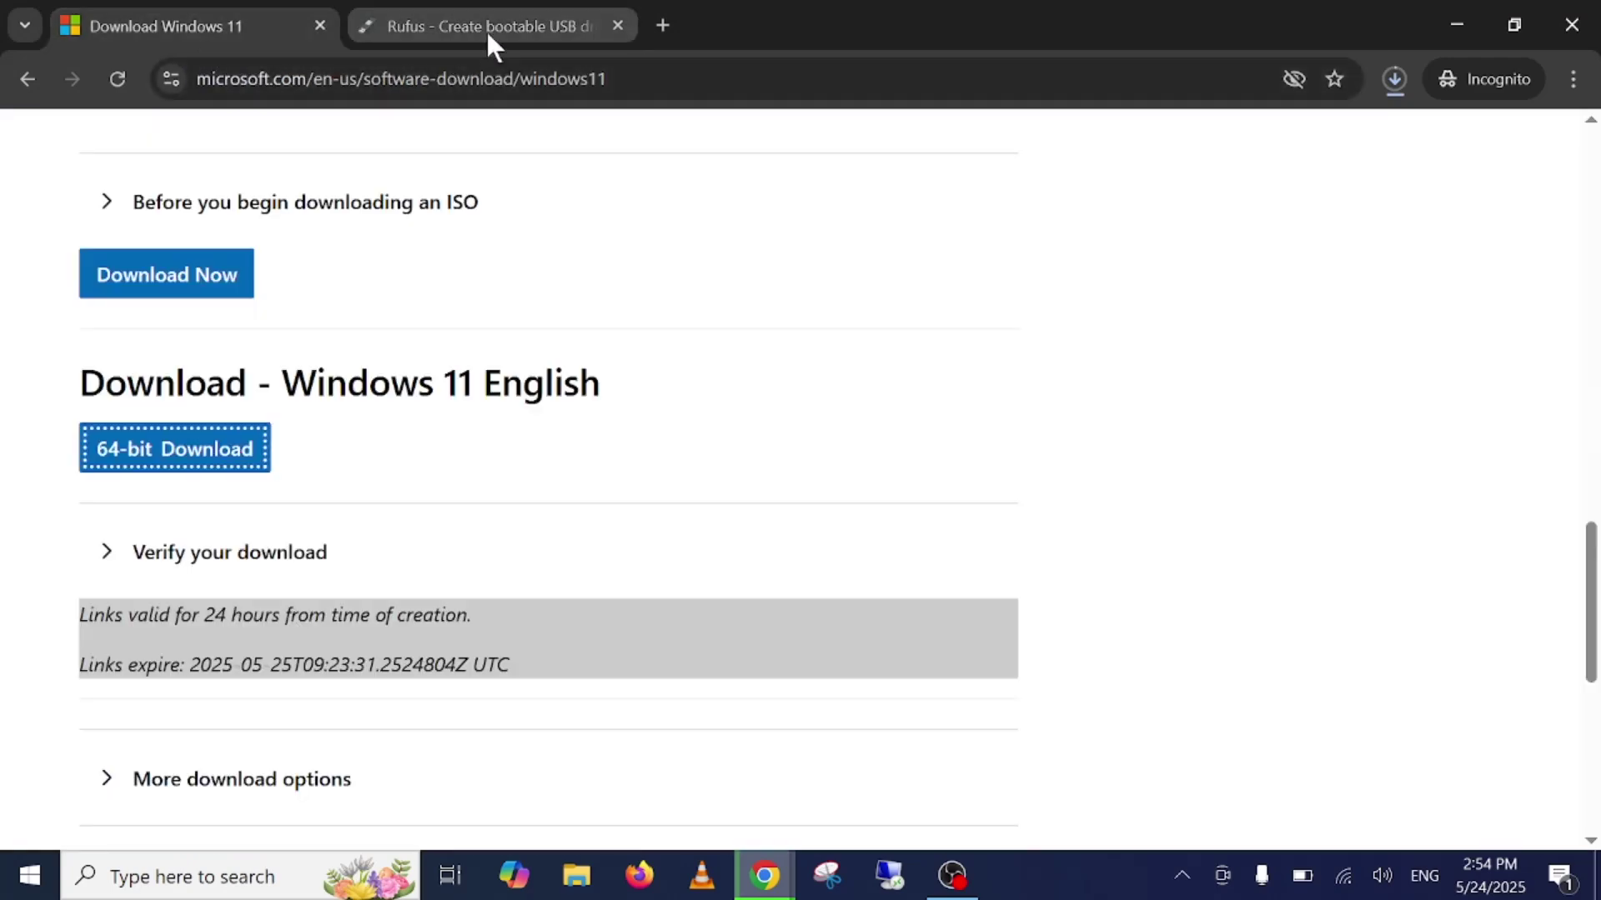
Pause the Win11_24H2_English_x64.iso download at 0.2 of 5.4 GB and close the Incognito window.
{"action": "left_click", "coordinate": [1394, 80]}
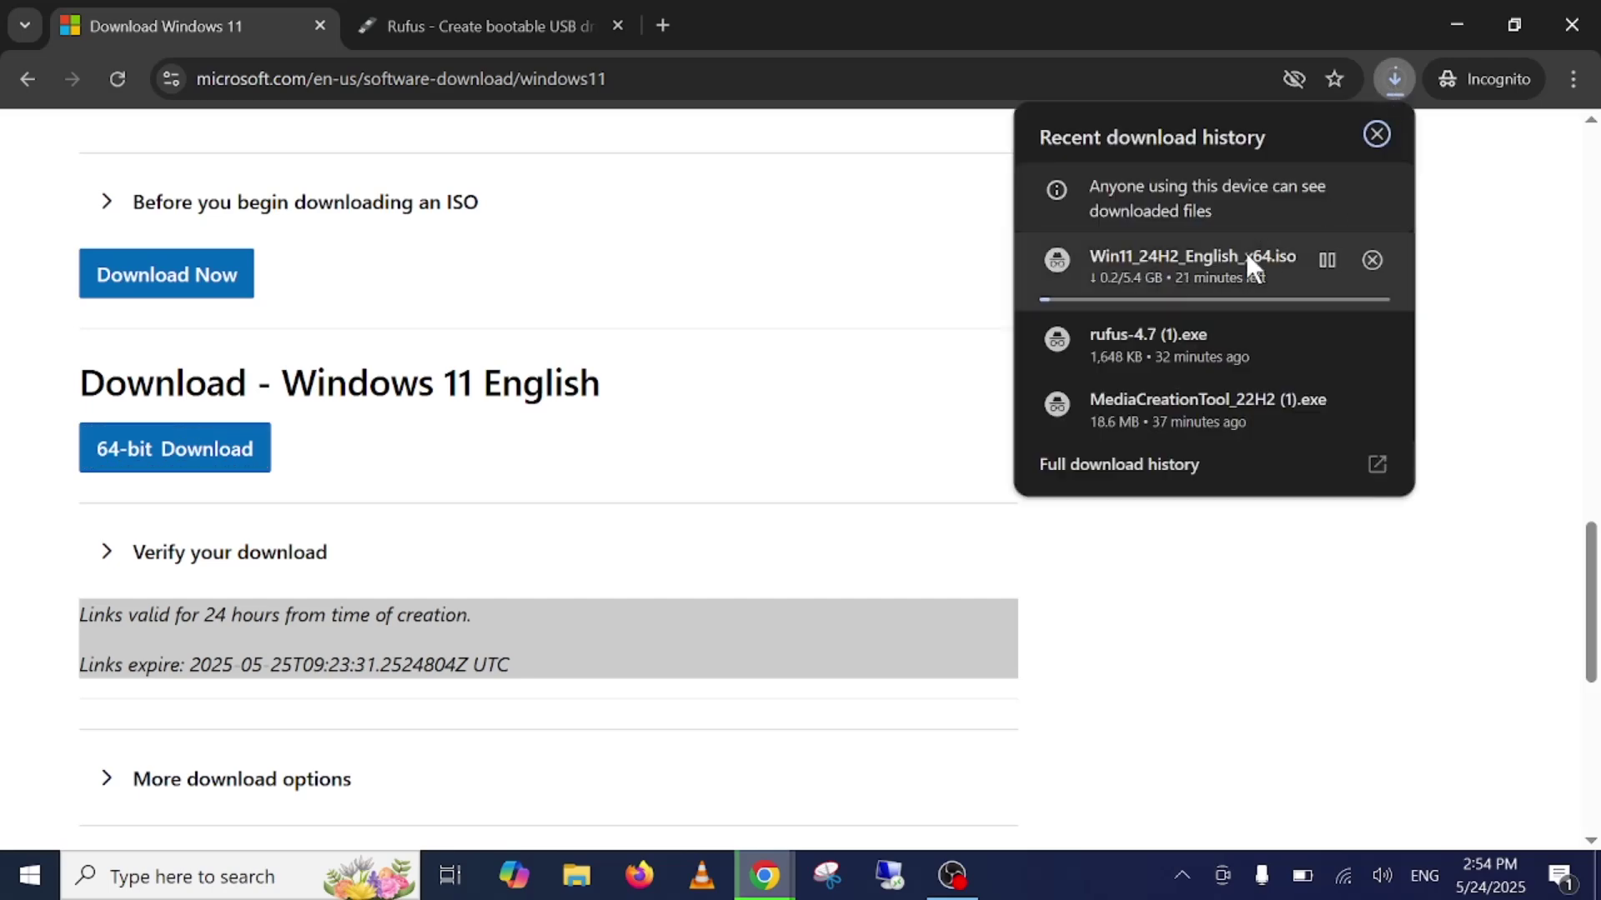
{"action": "left_click", "coordinate": [1322, 260]}
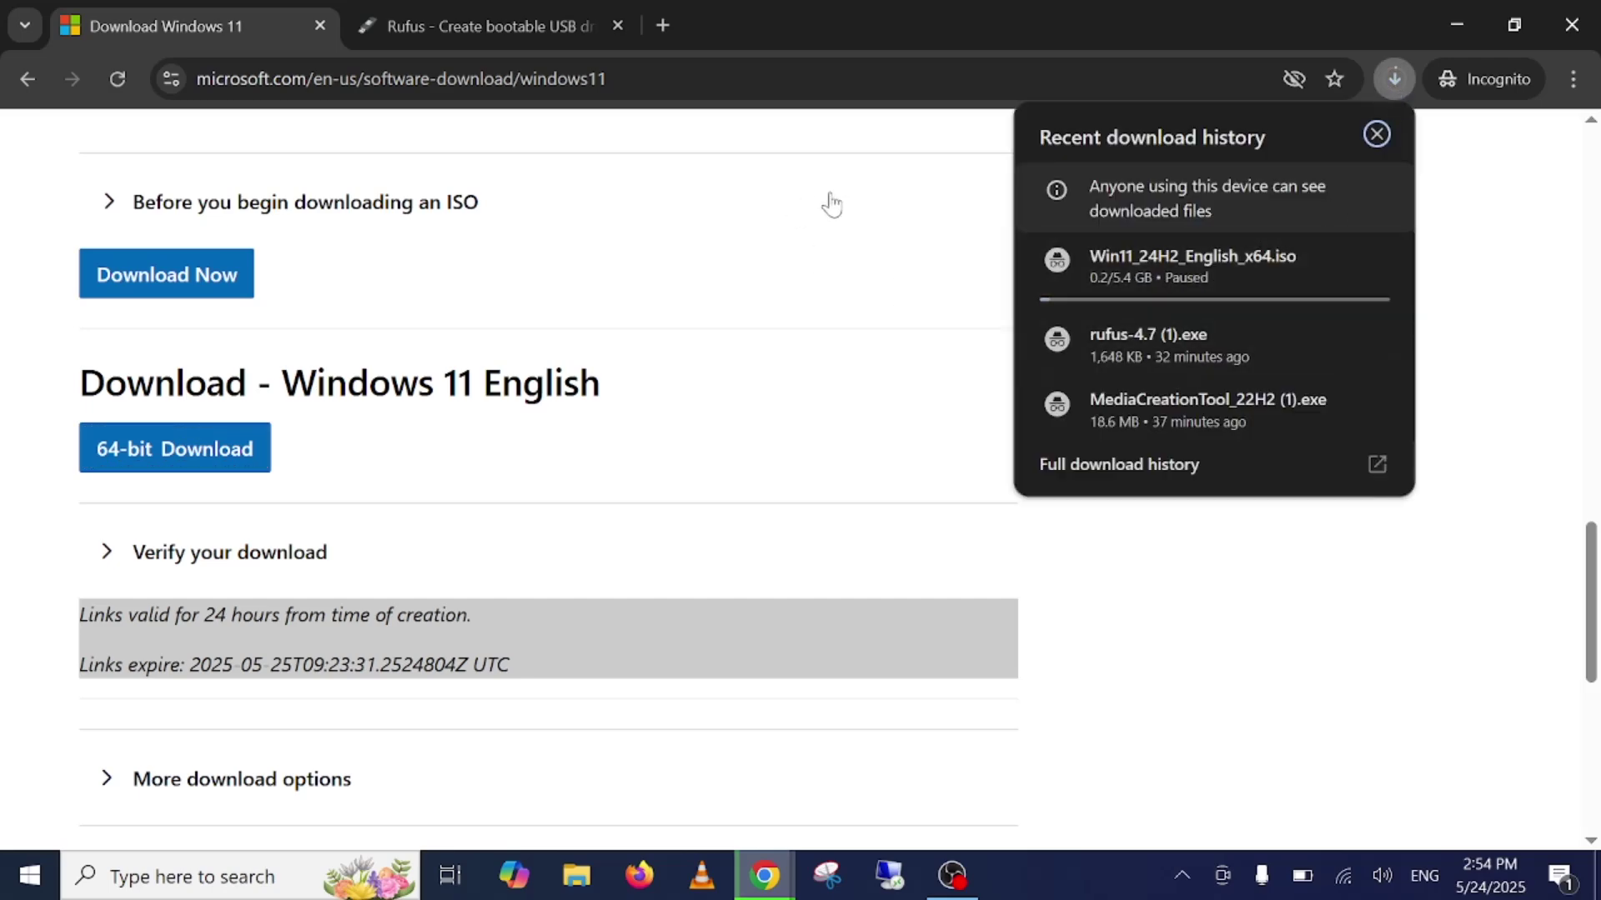
{"action": "left_click", "coordinate": [1552, 30]}
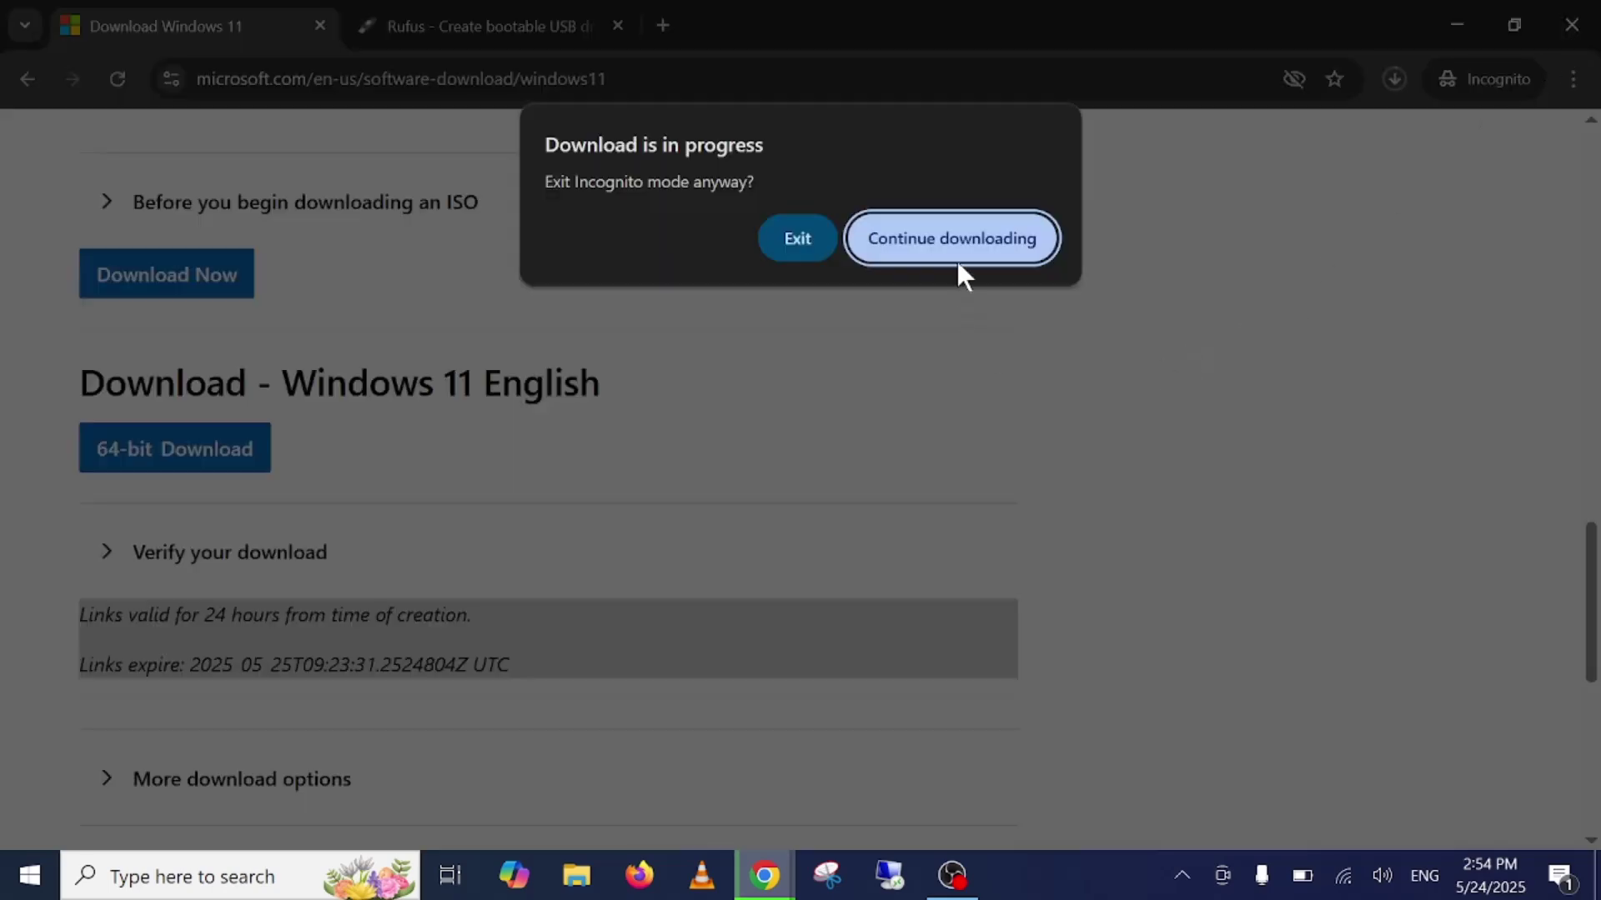
Confirm exiting Incognito and open the Downloads folder in File Explorer.
{"action": "left_click", "coordinate": [802, 246]}
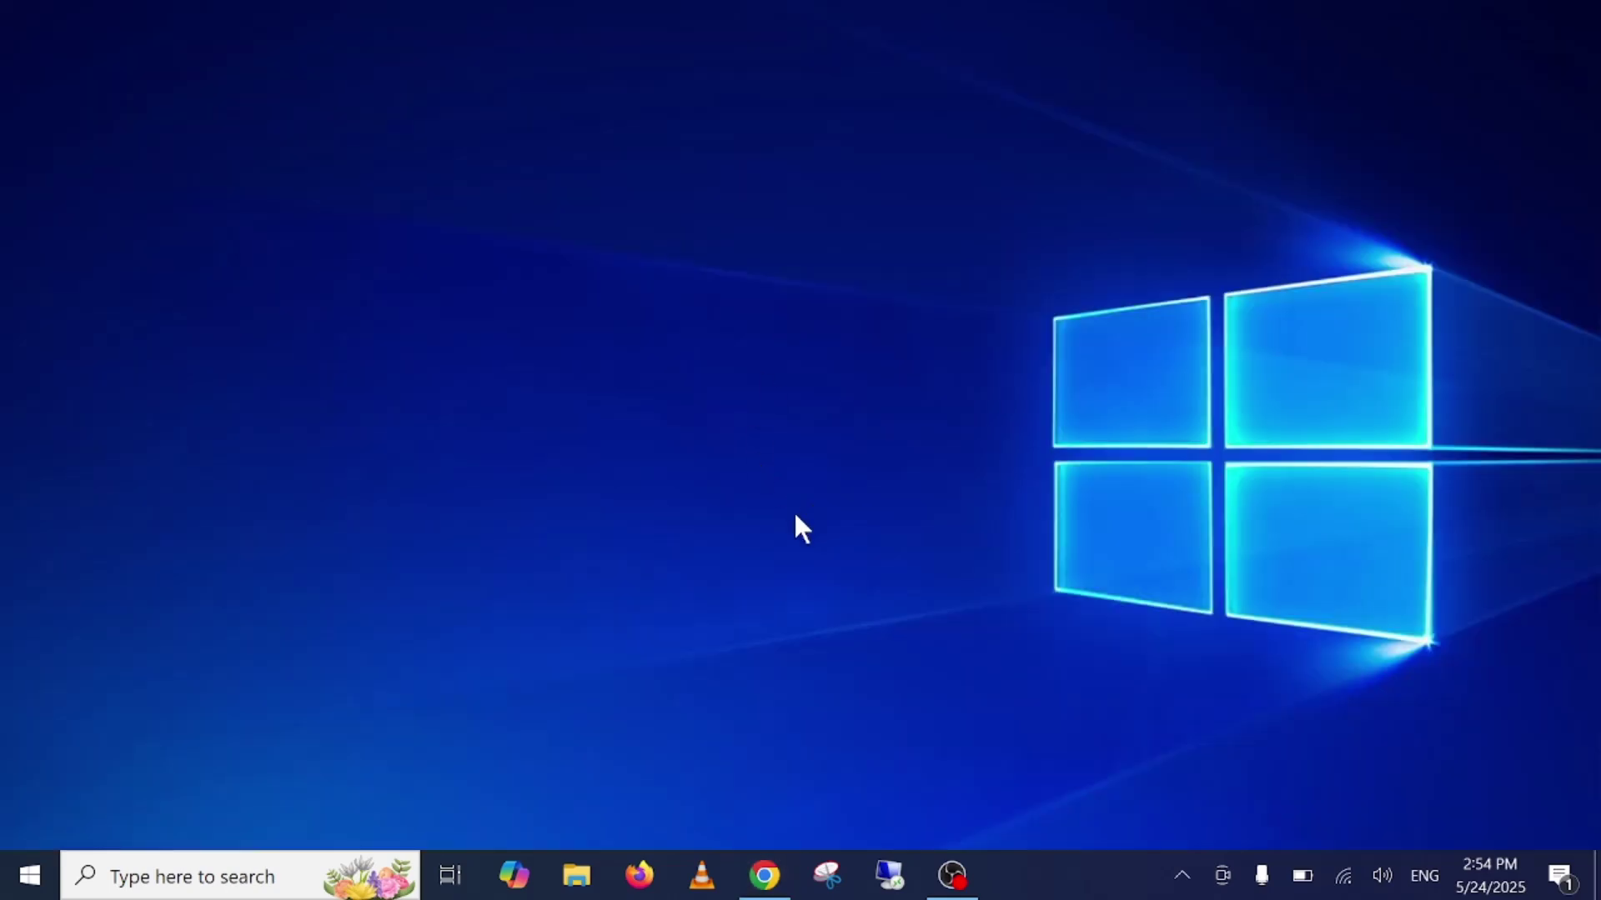
{"action": "left_click", "coordinate": [582, 882]}
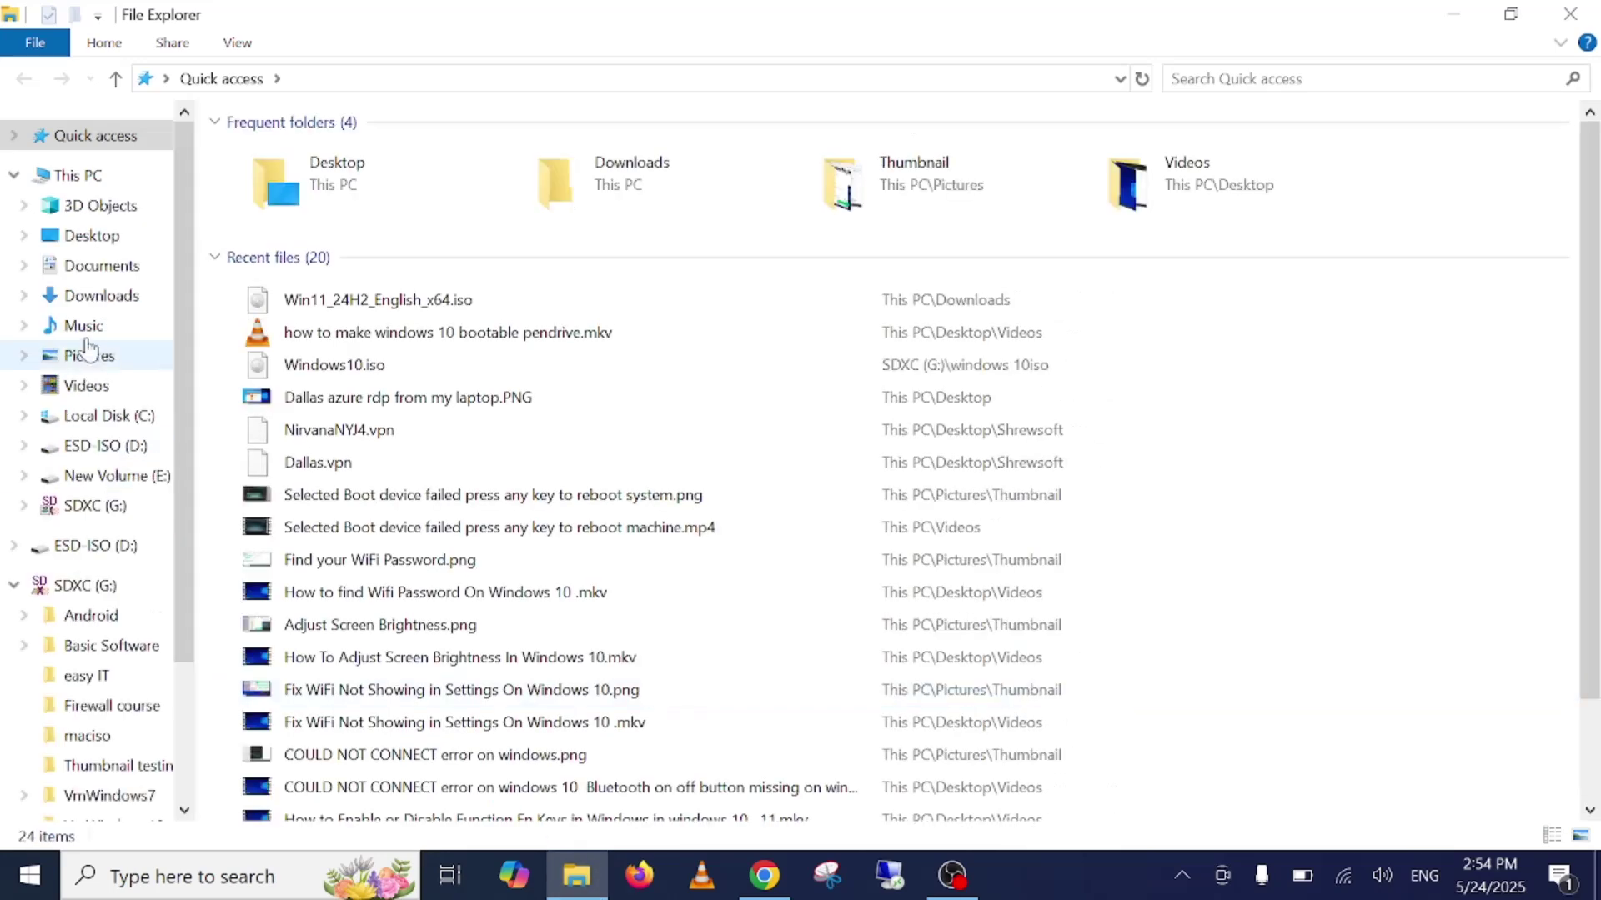
{"action": "left_click", "coordinate": [112, 298]}
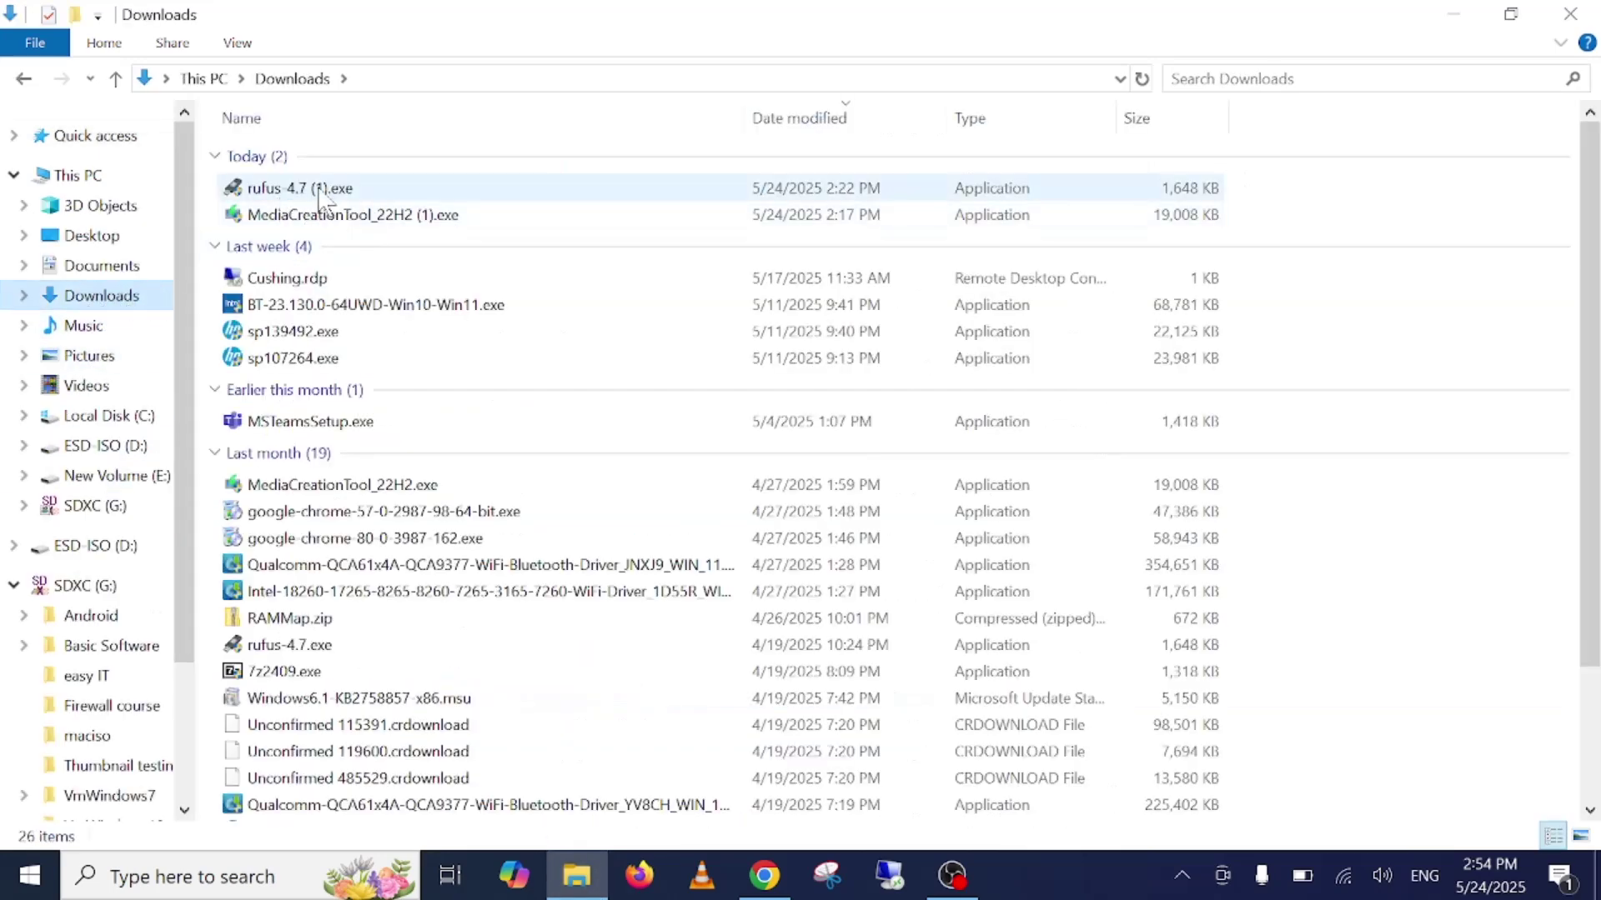
Look over the drives on This PC, then return to the Downloads folder.
{"action": "mouse_move", "coordinate": [333, 187]}
{"action": "left_click", "coordinate": [107, 179]}
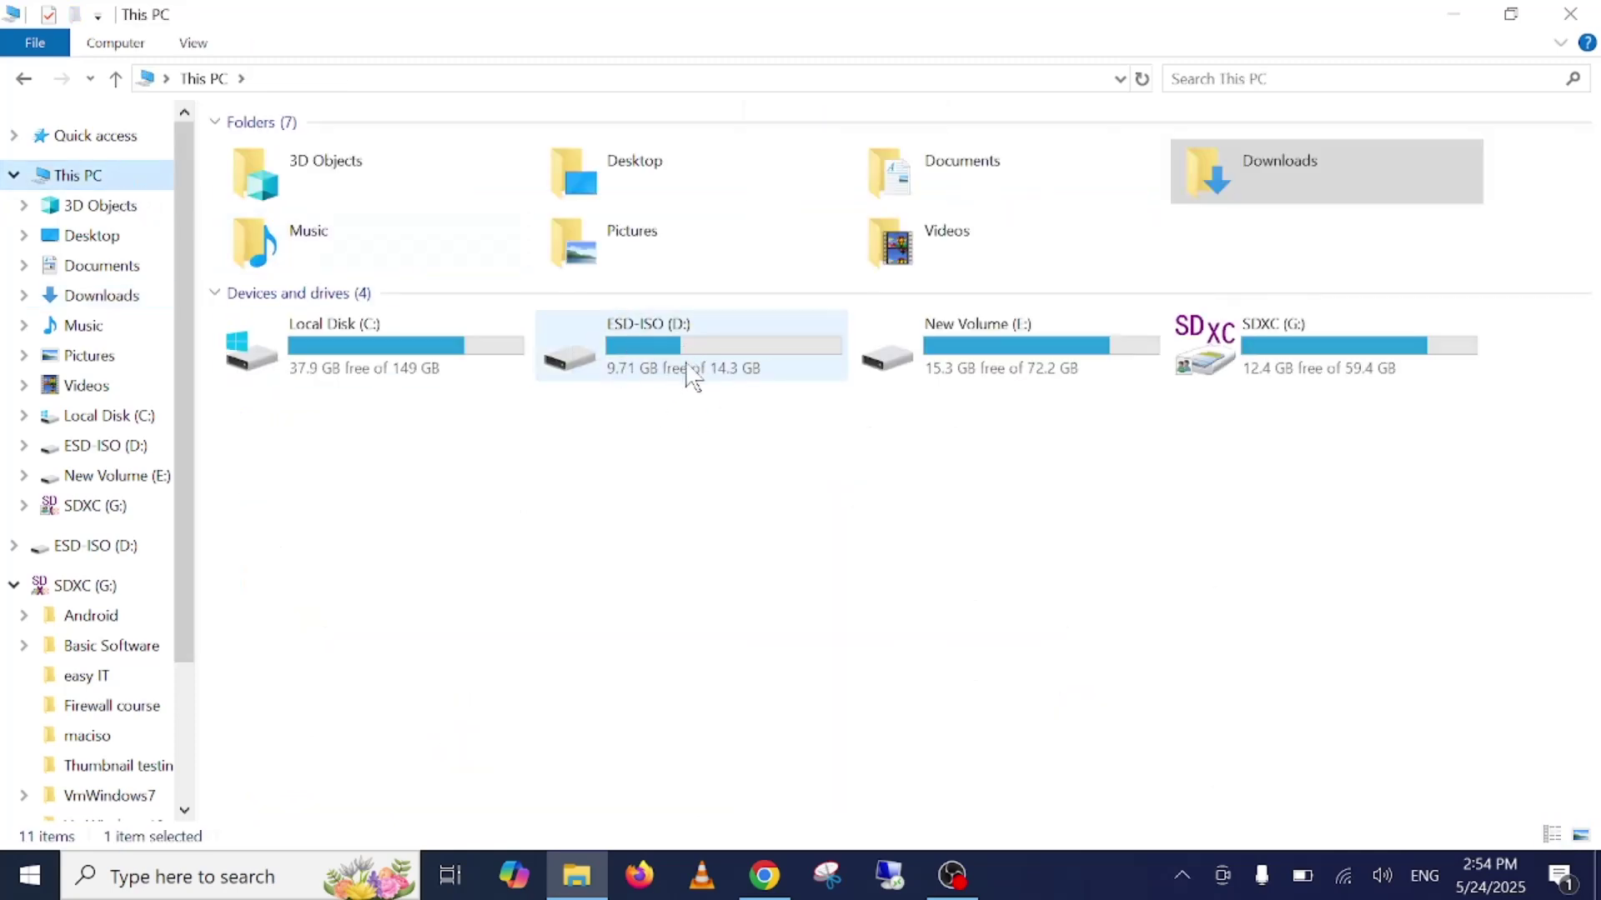
{"action": "left_click", "coordinate": [1448, 26]}
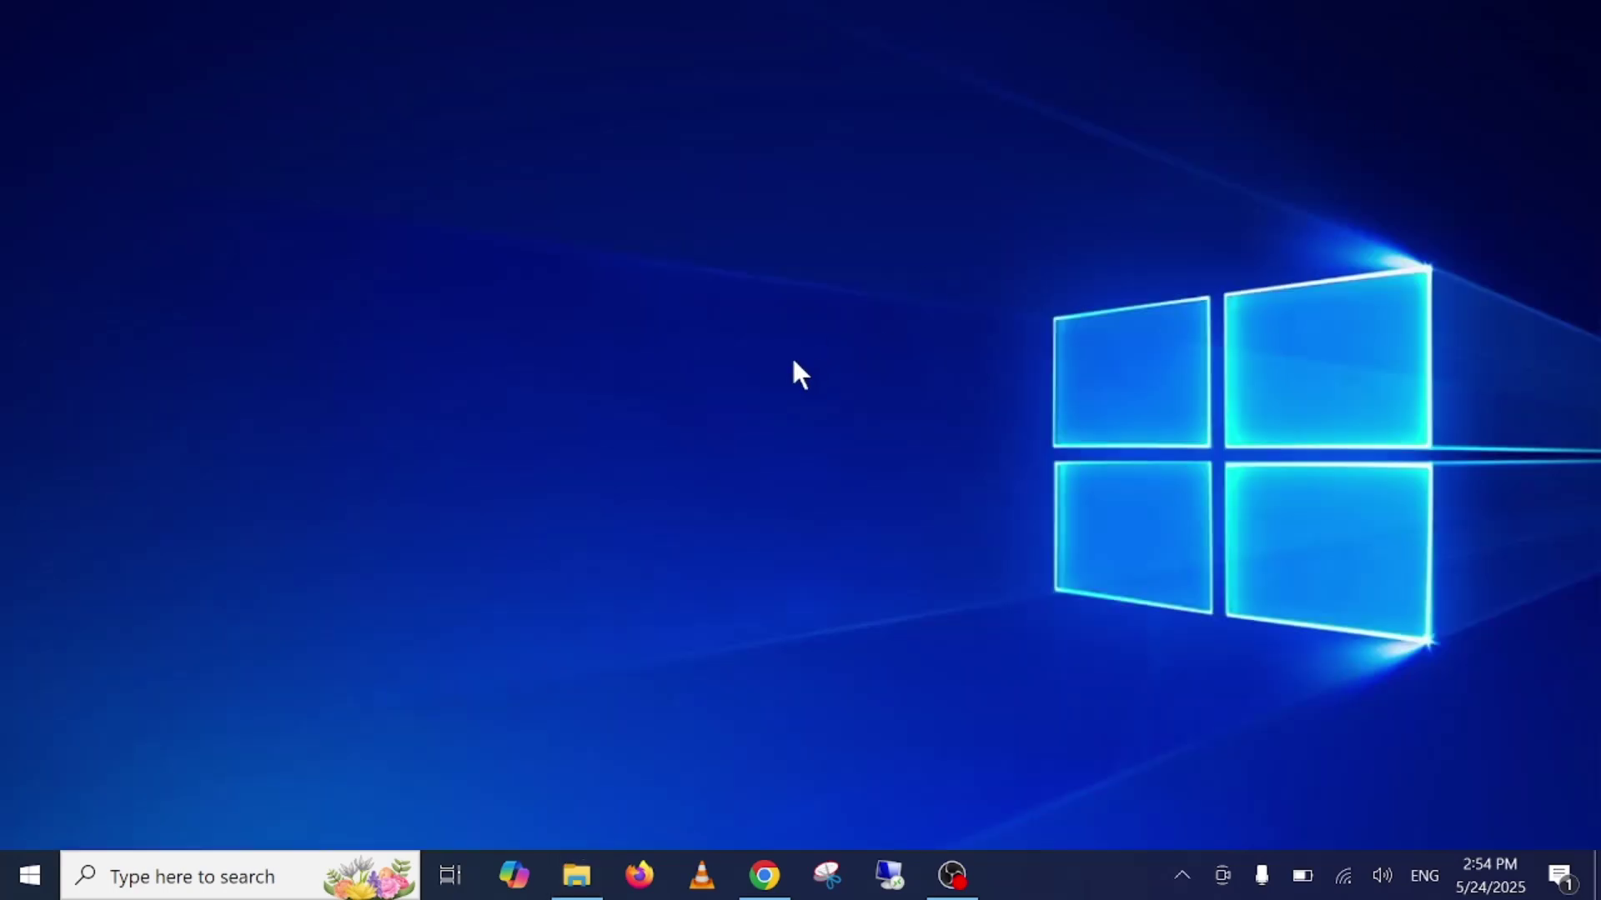
{"action": "left_click", "coordinate": [576, 876]}
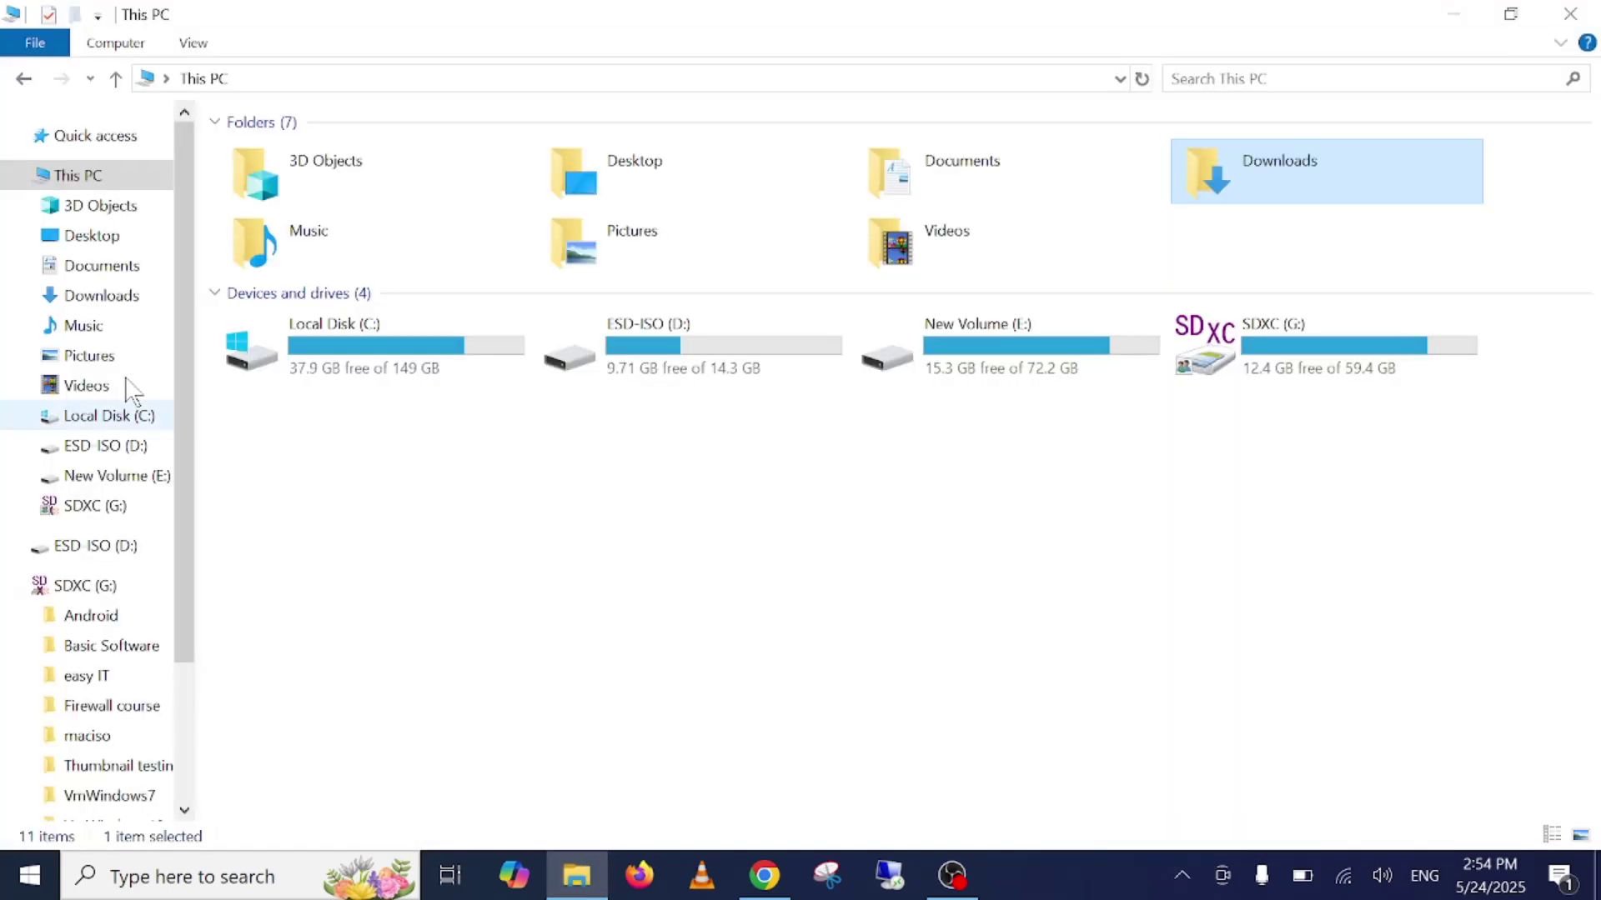
{"action": "left_click", "coordinate": [95, 294]}
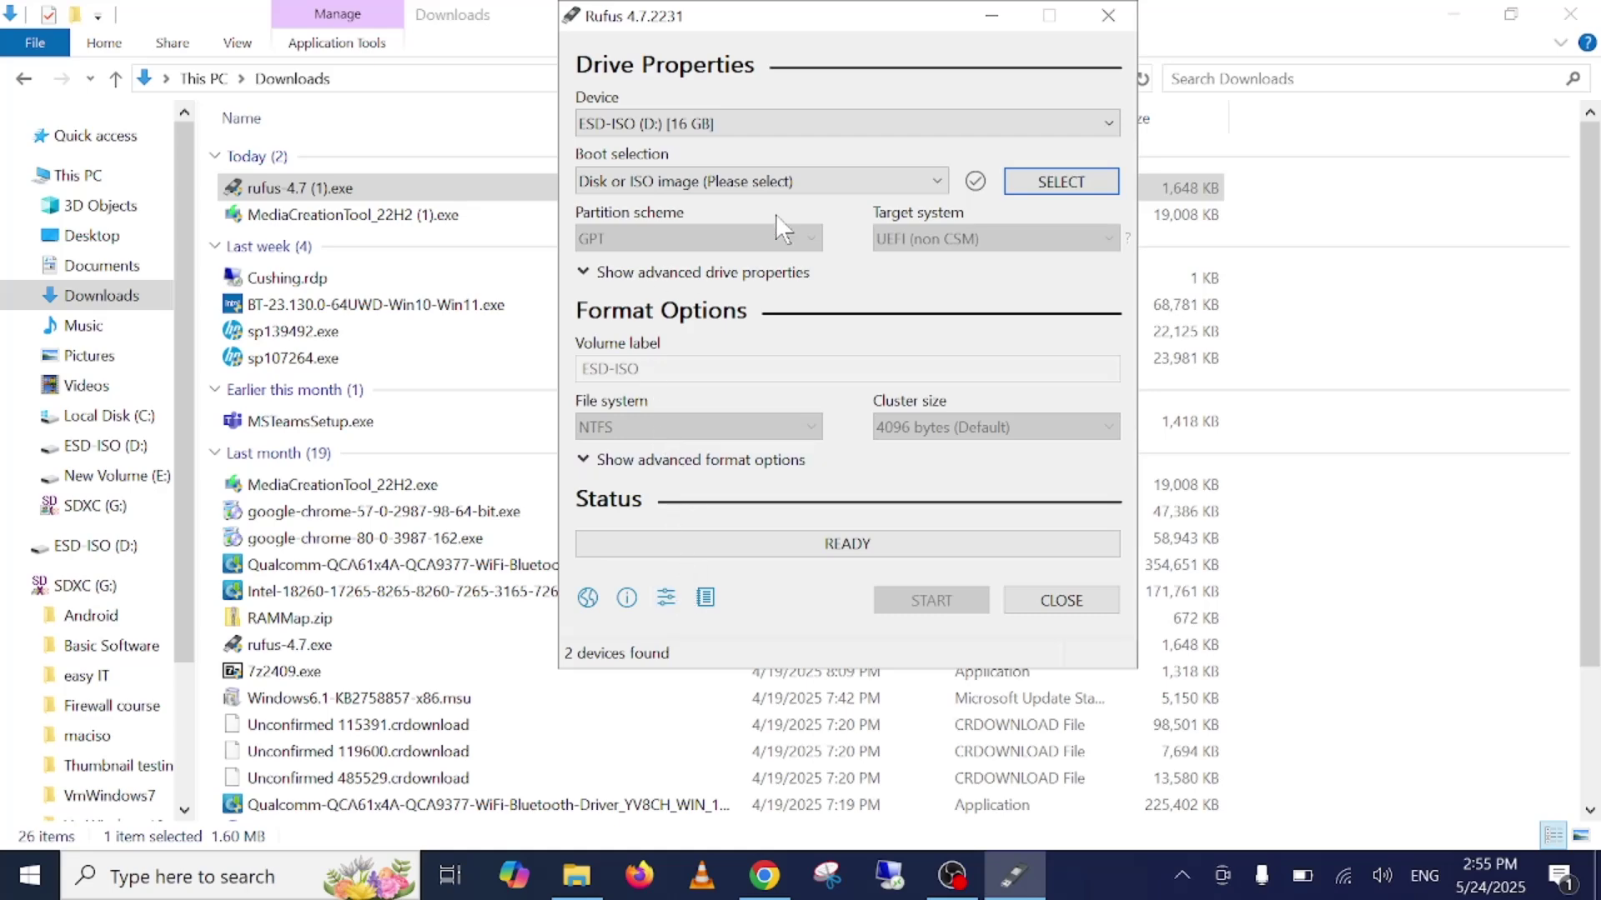
Pick Win11_24H2_English_x64.iso from the 'windows 11 iso' folder on SDXC (G:) as Rufus's boot image.
{"action": "left_click", "coordinate": [1062, 184]}
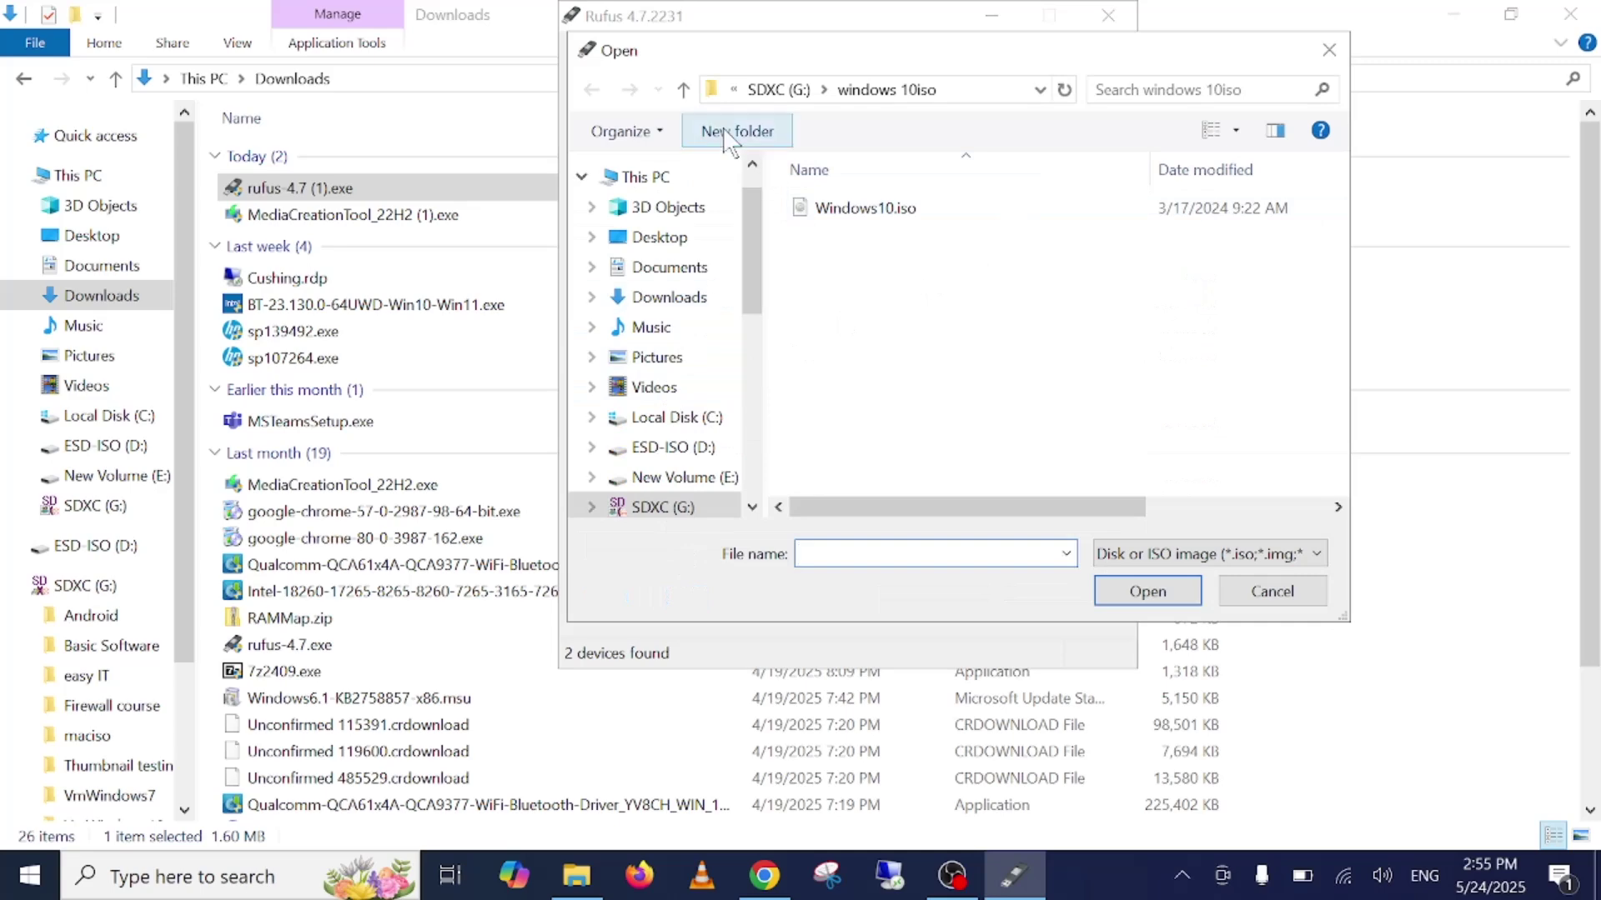
{"action": "left_click", "coordinate": [683, 89]}
{"action": "scroll", "coordinate": [925, 367], "scroll_direction": "down", "scroll_amount": 1}
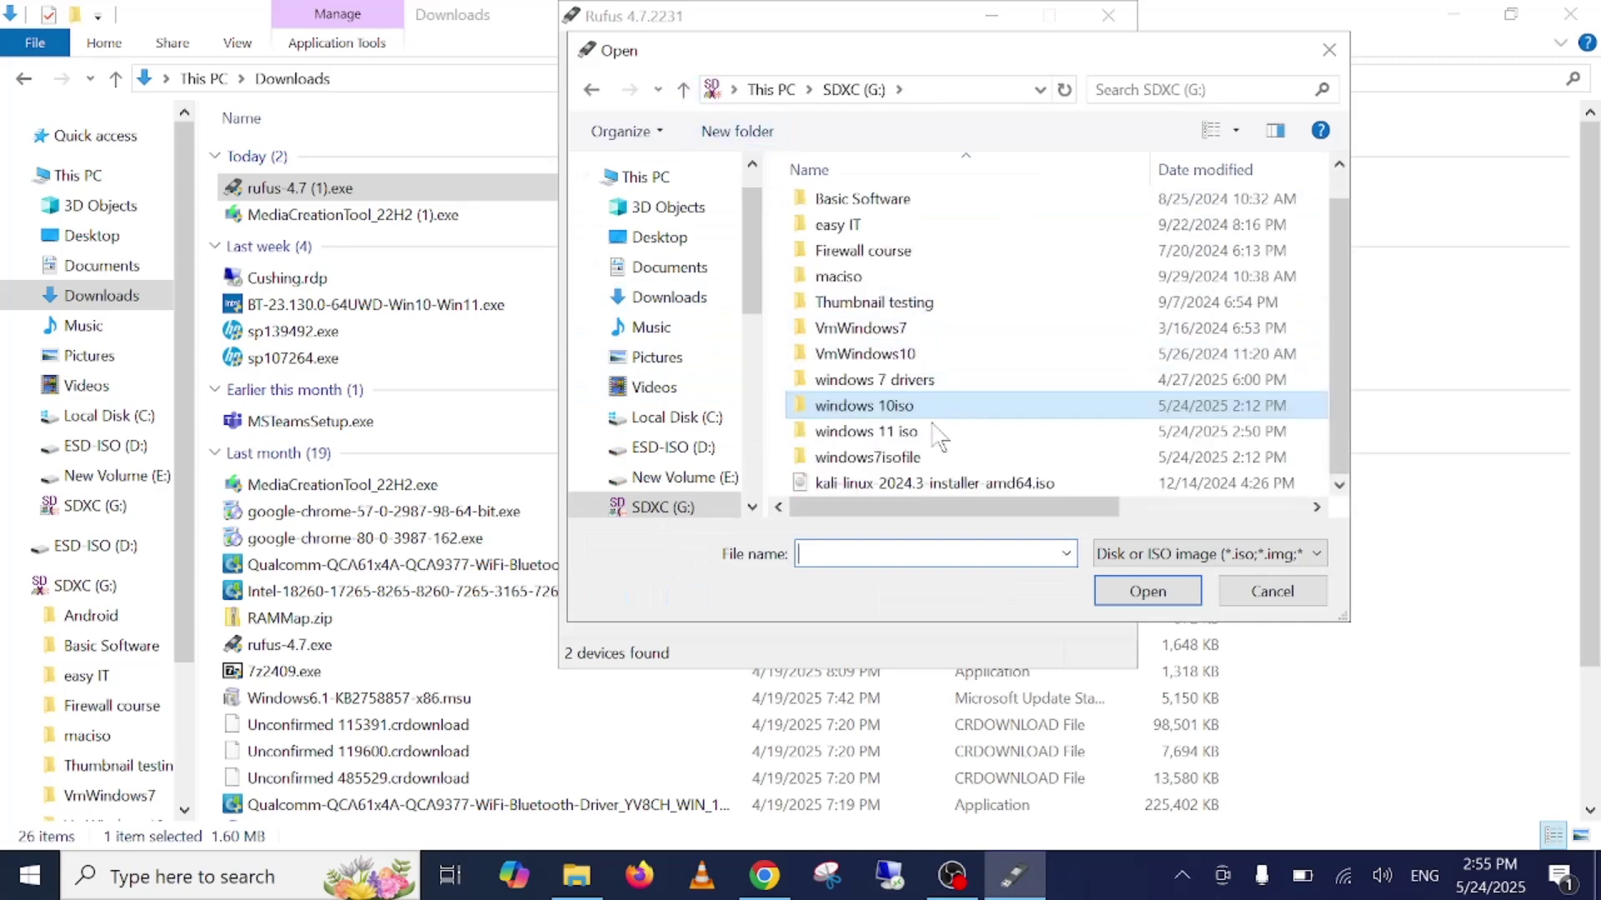
{"action": "left_click", "coordinate": [940, 432]}
{"action": "double_click", "coordinate": [940, 432]}
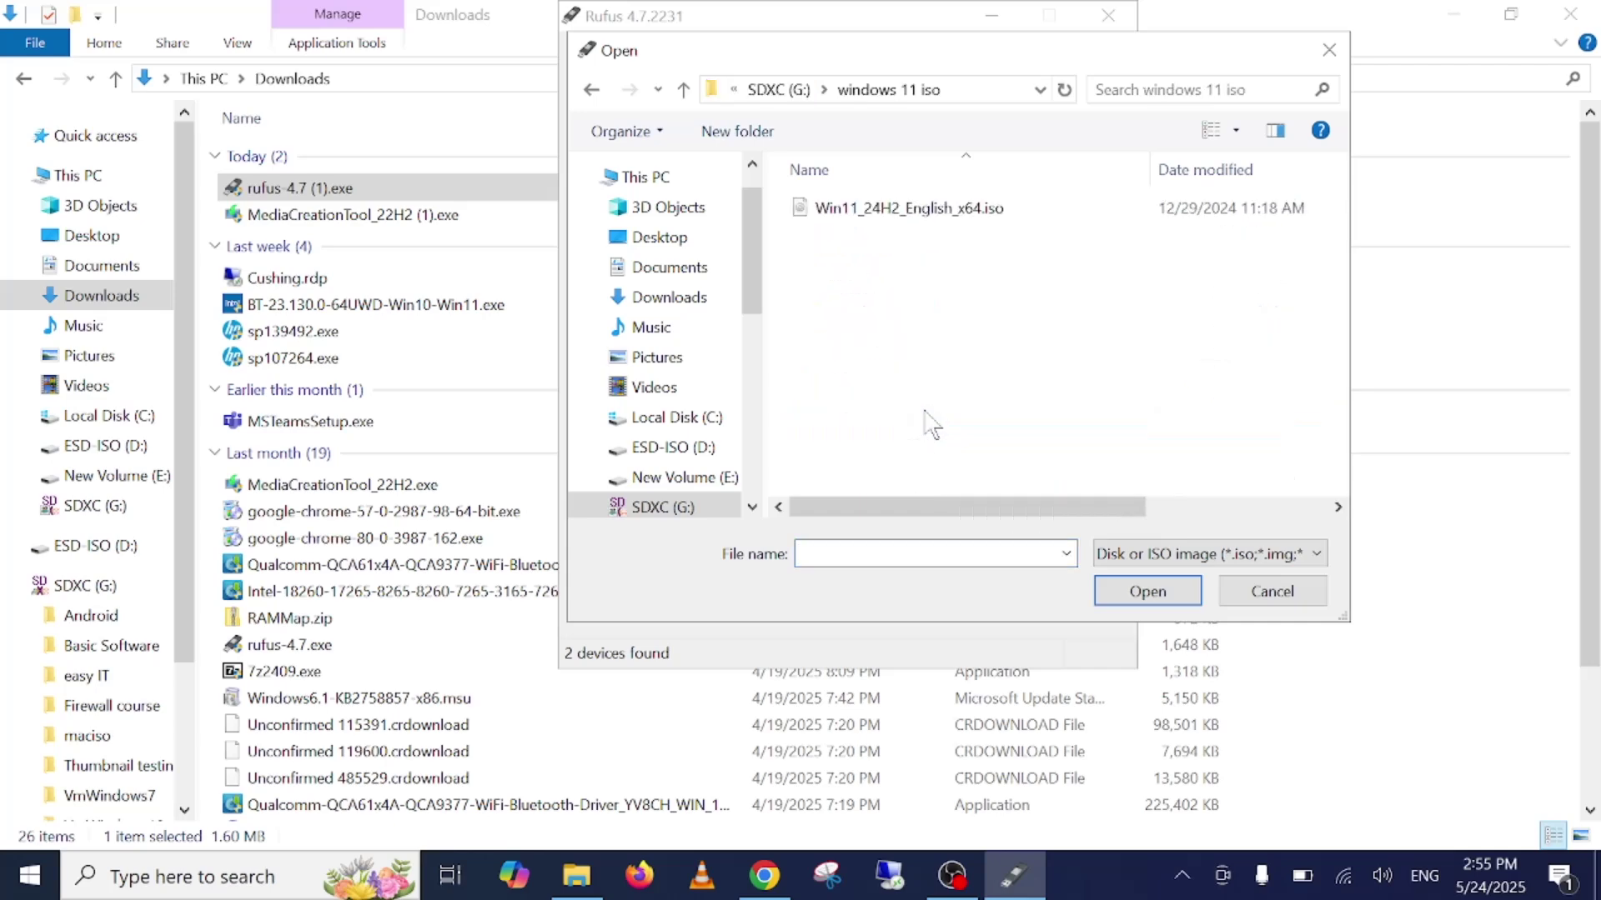
{"action": "left_click", "coordinate": [927, 227]}
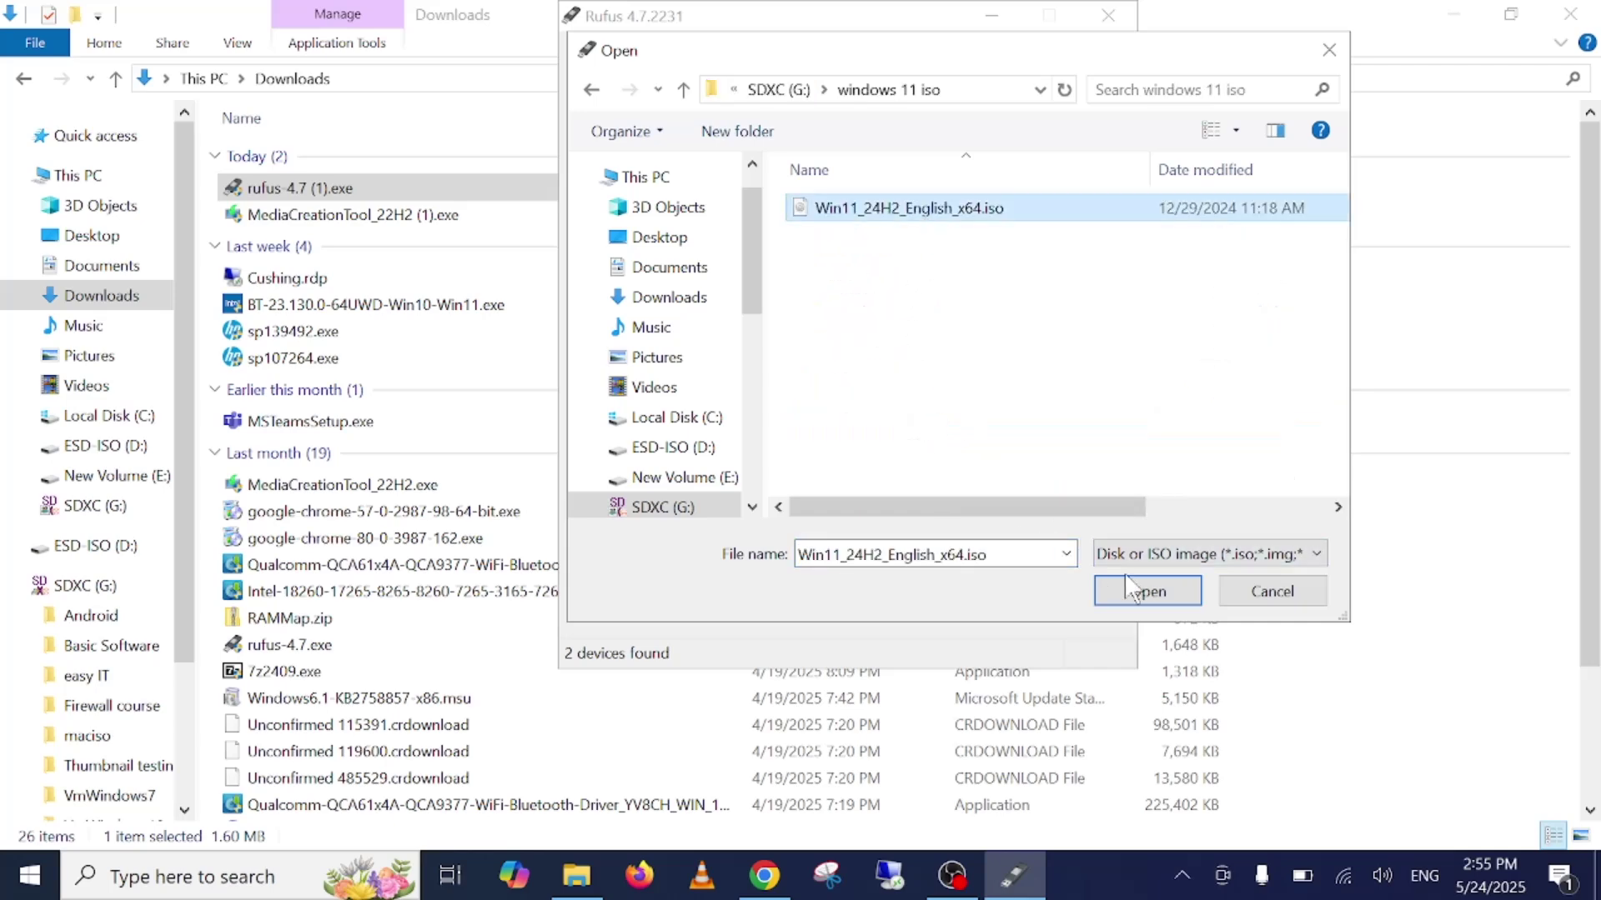
{"action": "left_click", "coordinate": [1142, 591]}
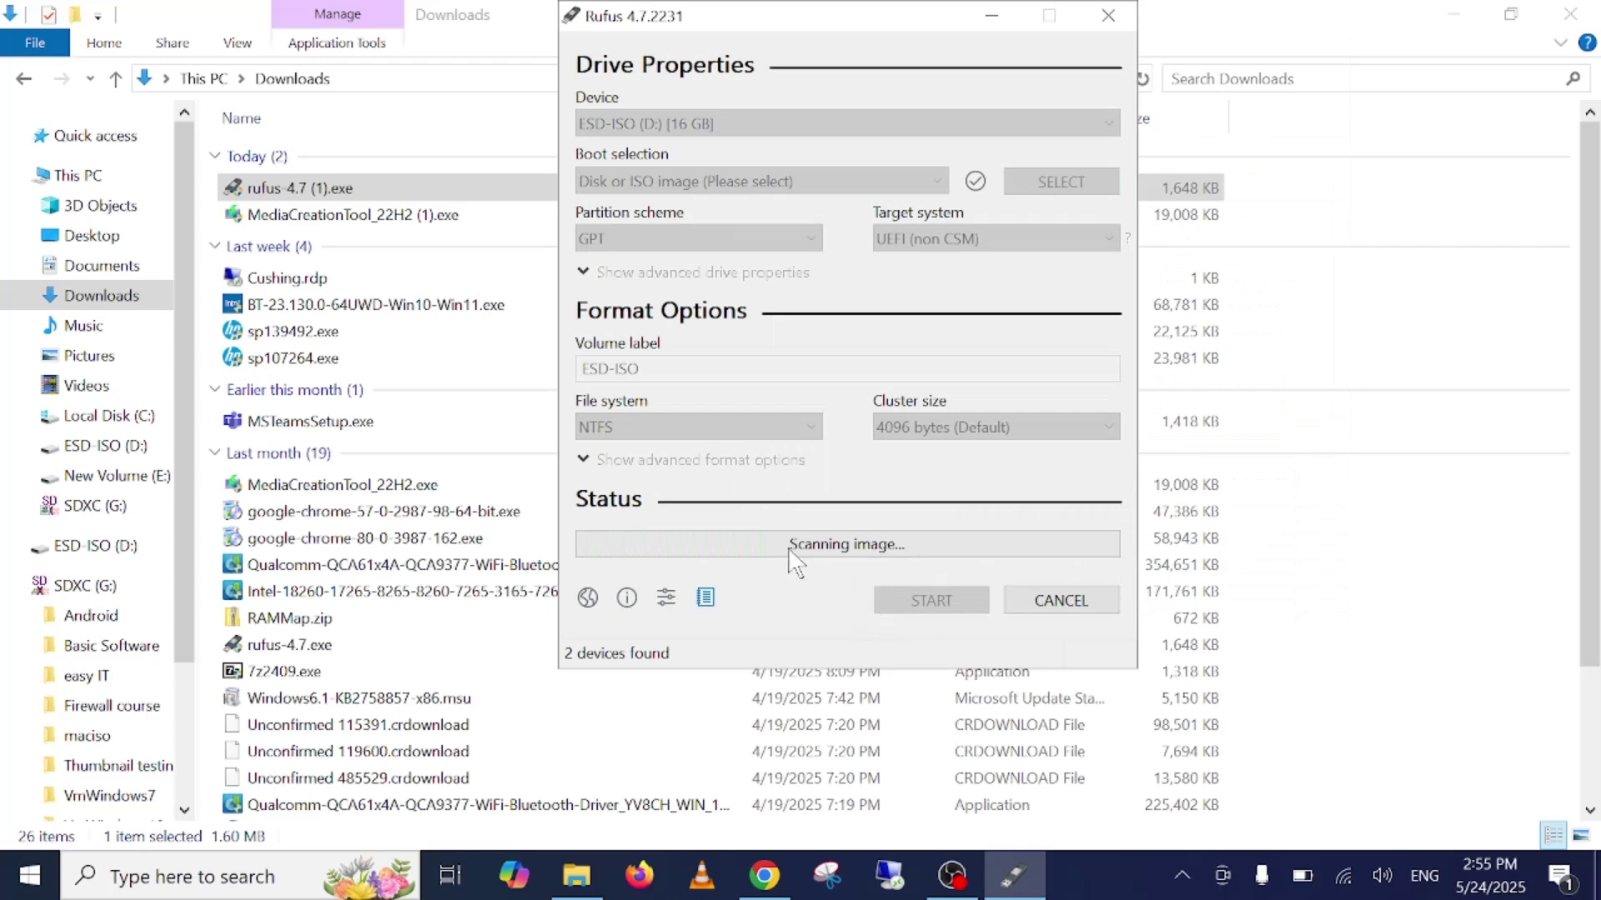
{"action": "left_click", "coordinate": [1451, 14]}
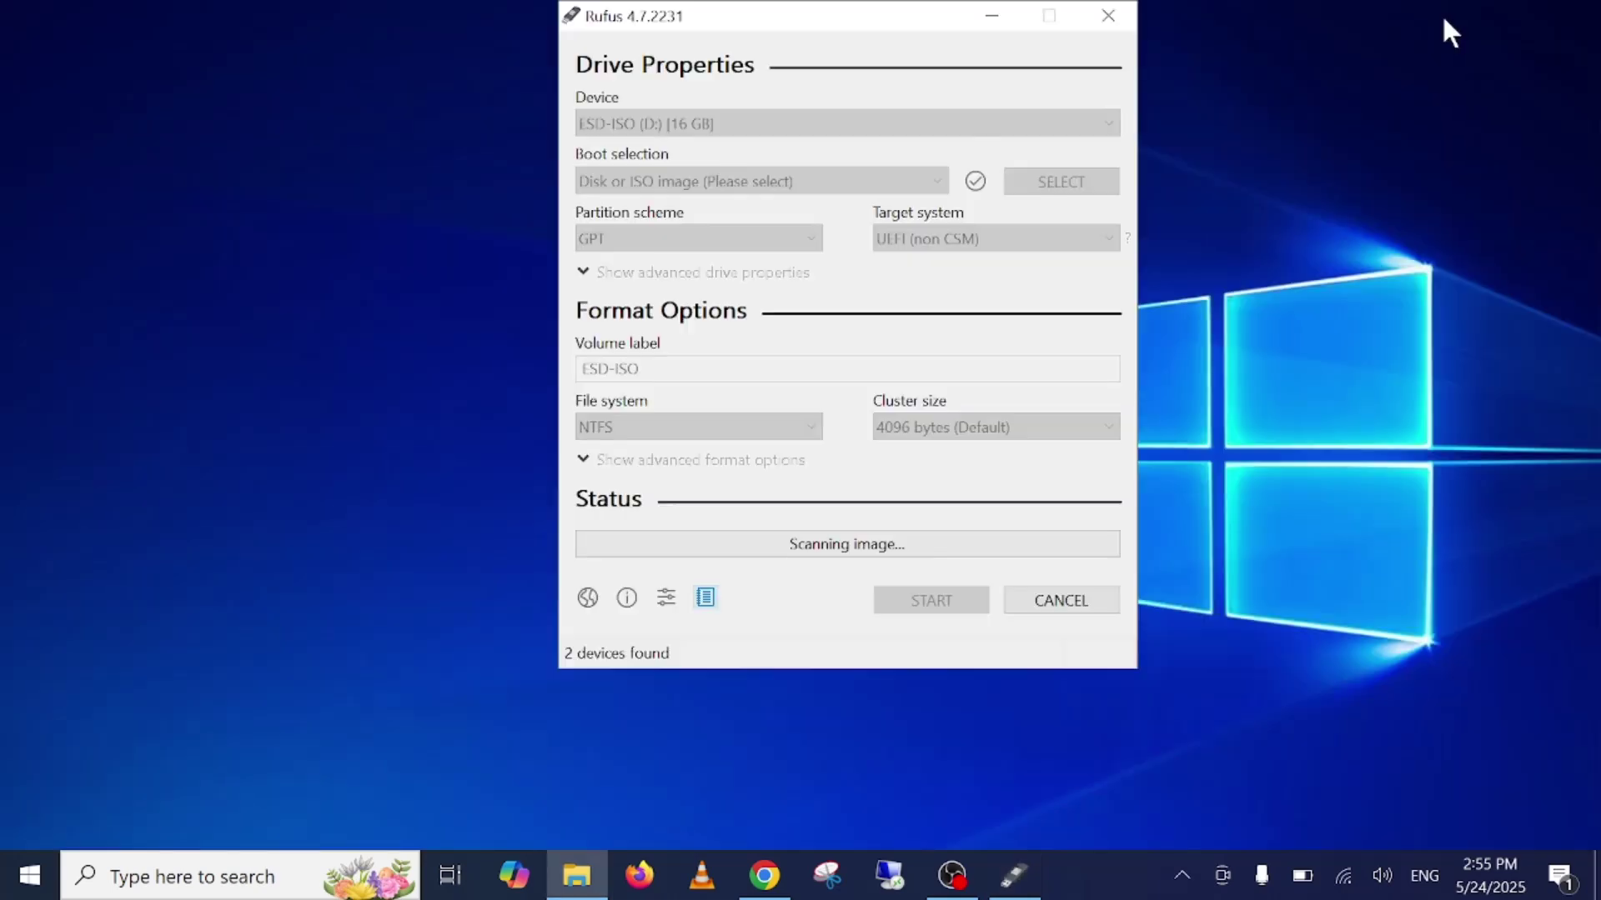
{"action": "left_click_drag", "start_coordinate": [908, 20], "coordinate": [864, 84]}
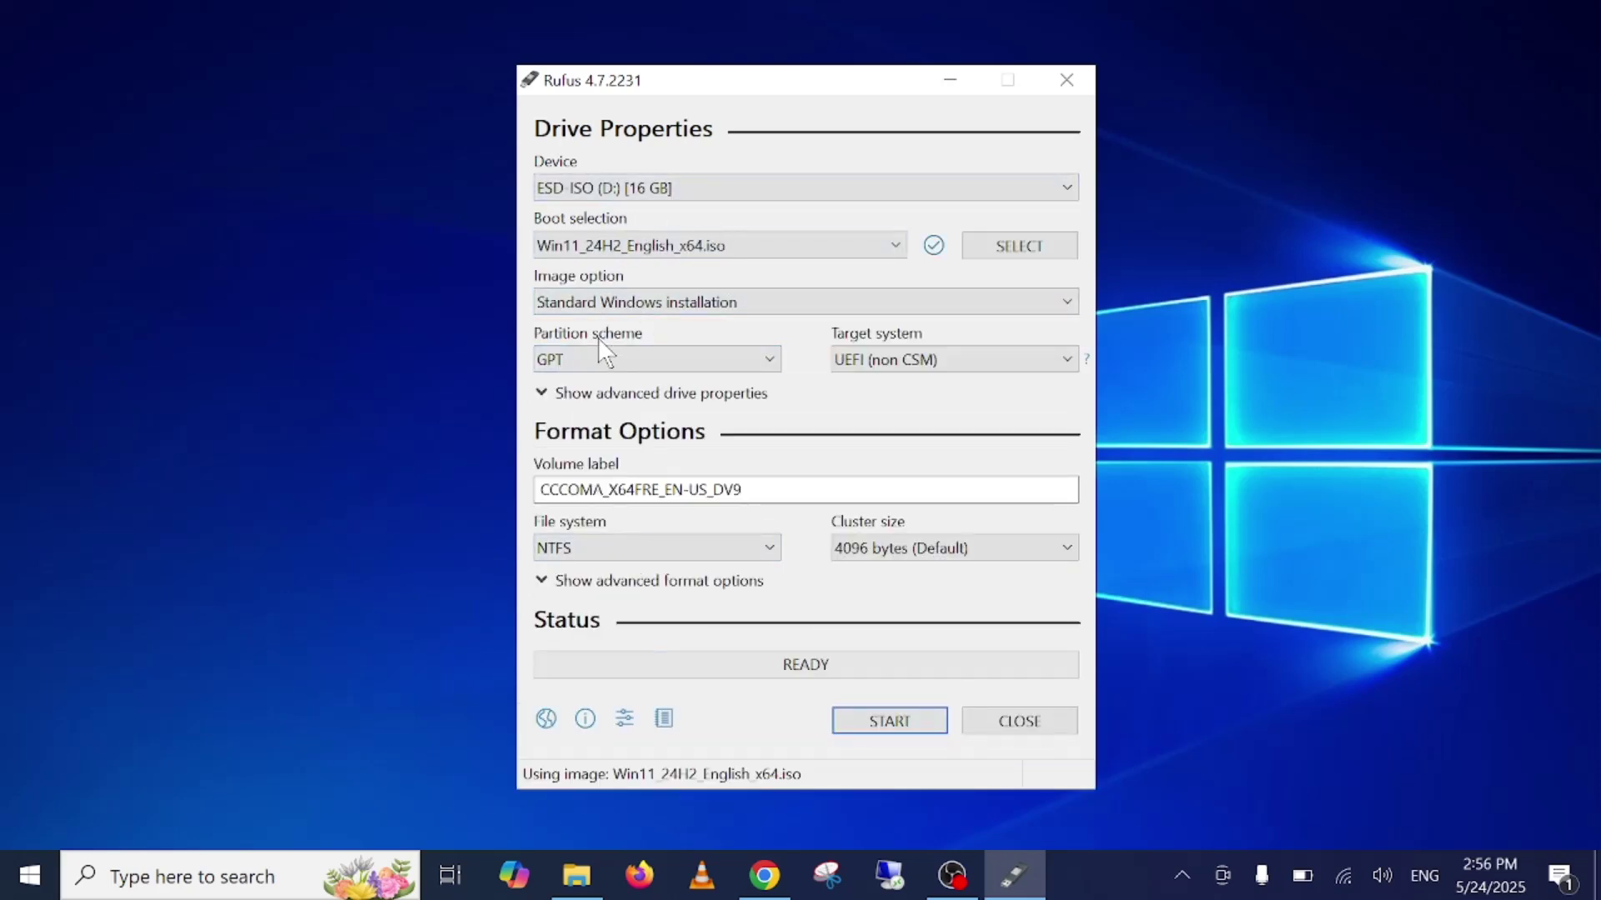
{"action": "left_click", "coordinate": [629, 188]}
{"action": "left_click", "coordinate": [626, 210]}
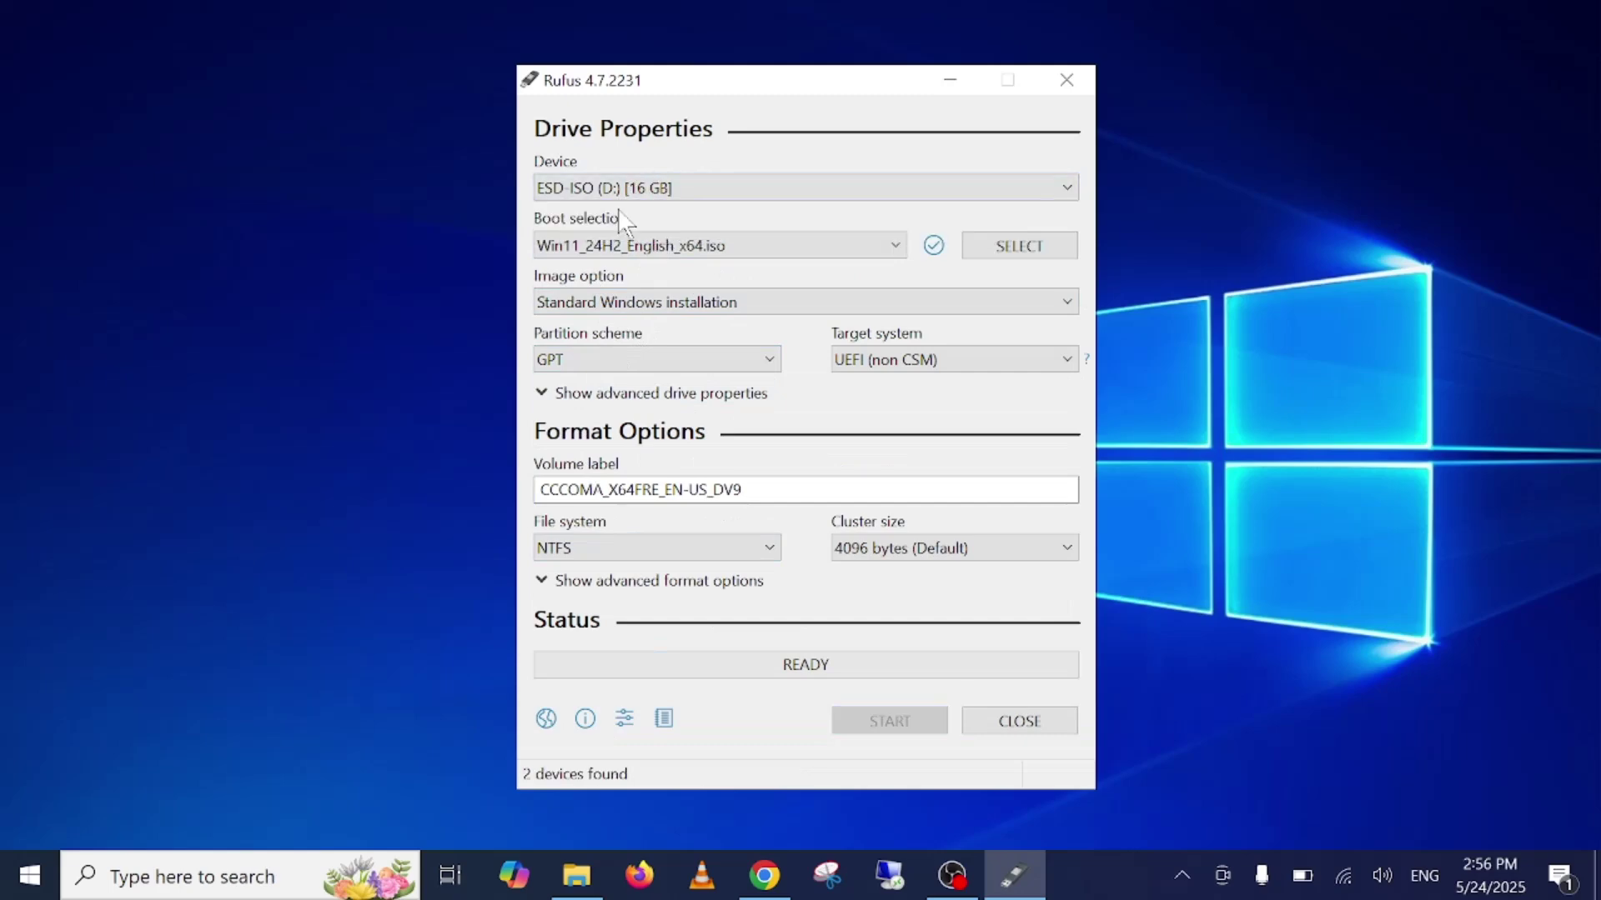
{"action": "left_click", "coordinate": [593, 364]}
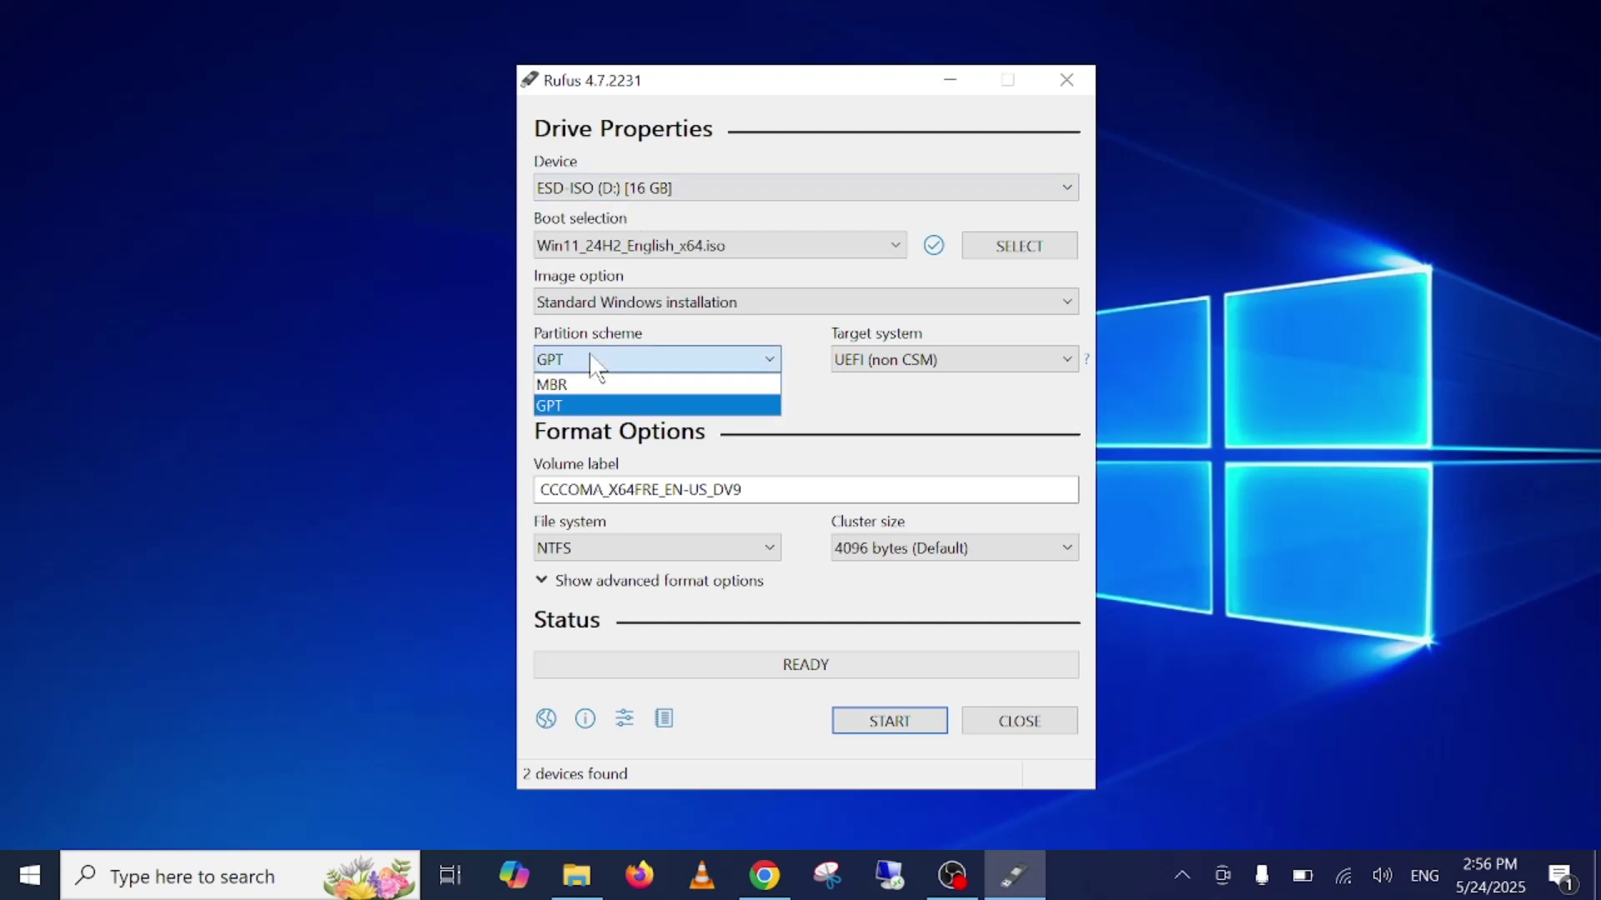
{"action": "left_click", "coordinate": [575, 405]}
{"action": "left_click", "coordinate": [855, 364]}
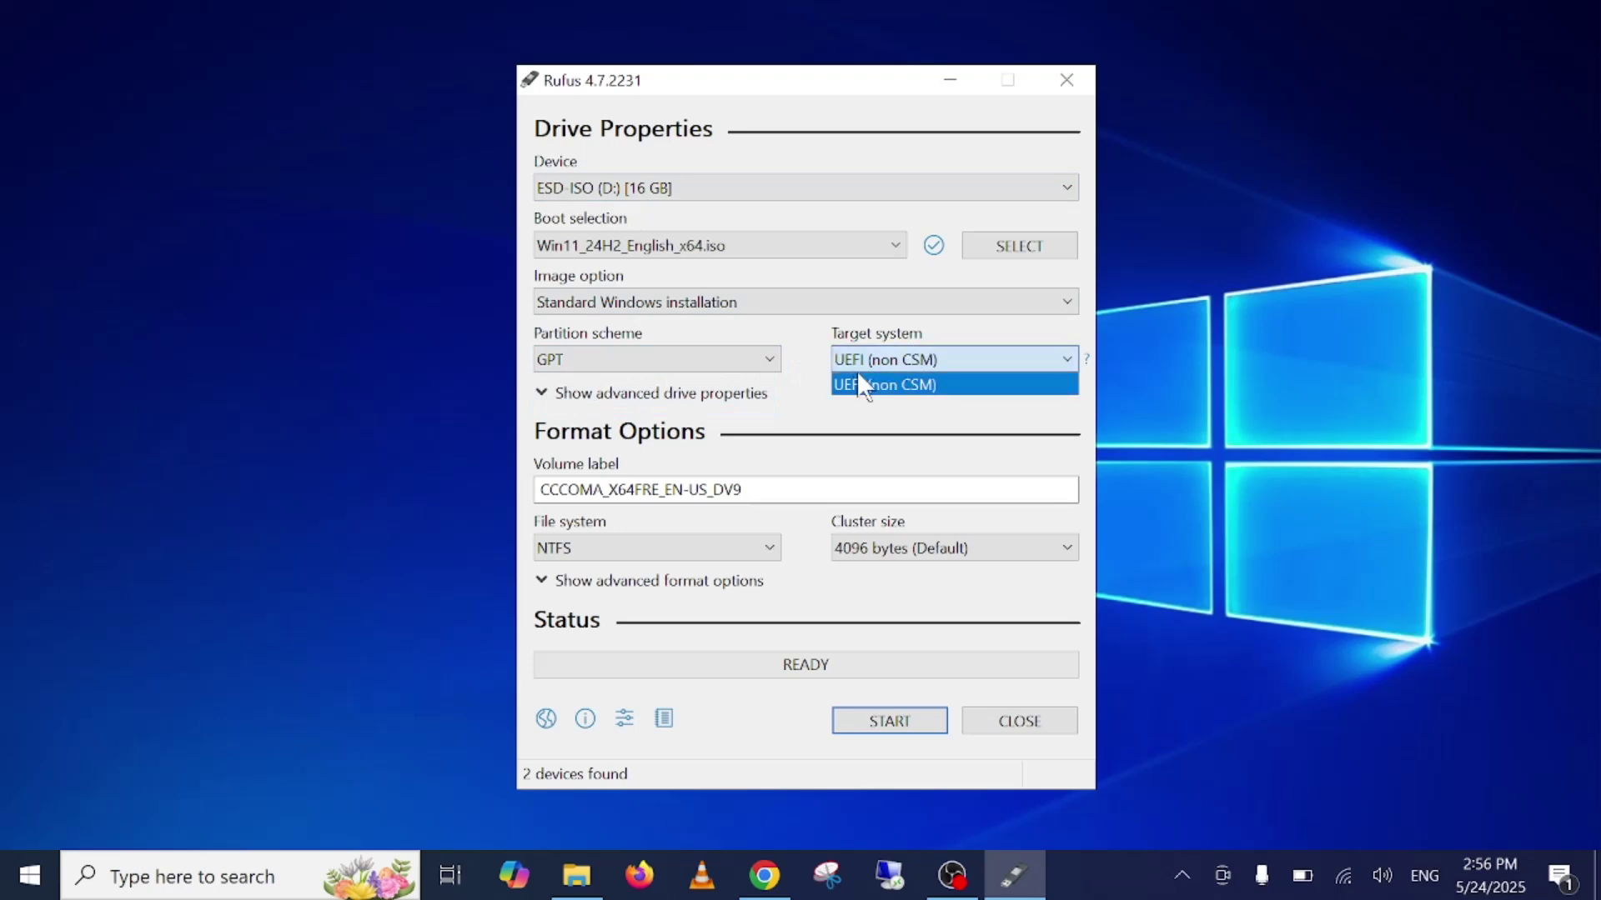
{"action": "left_click", "coordinate": [861, 385]}
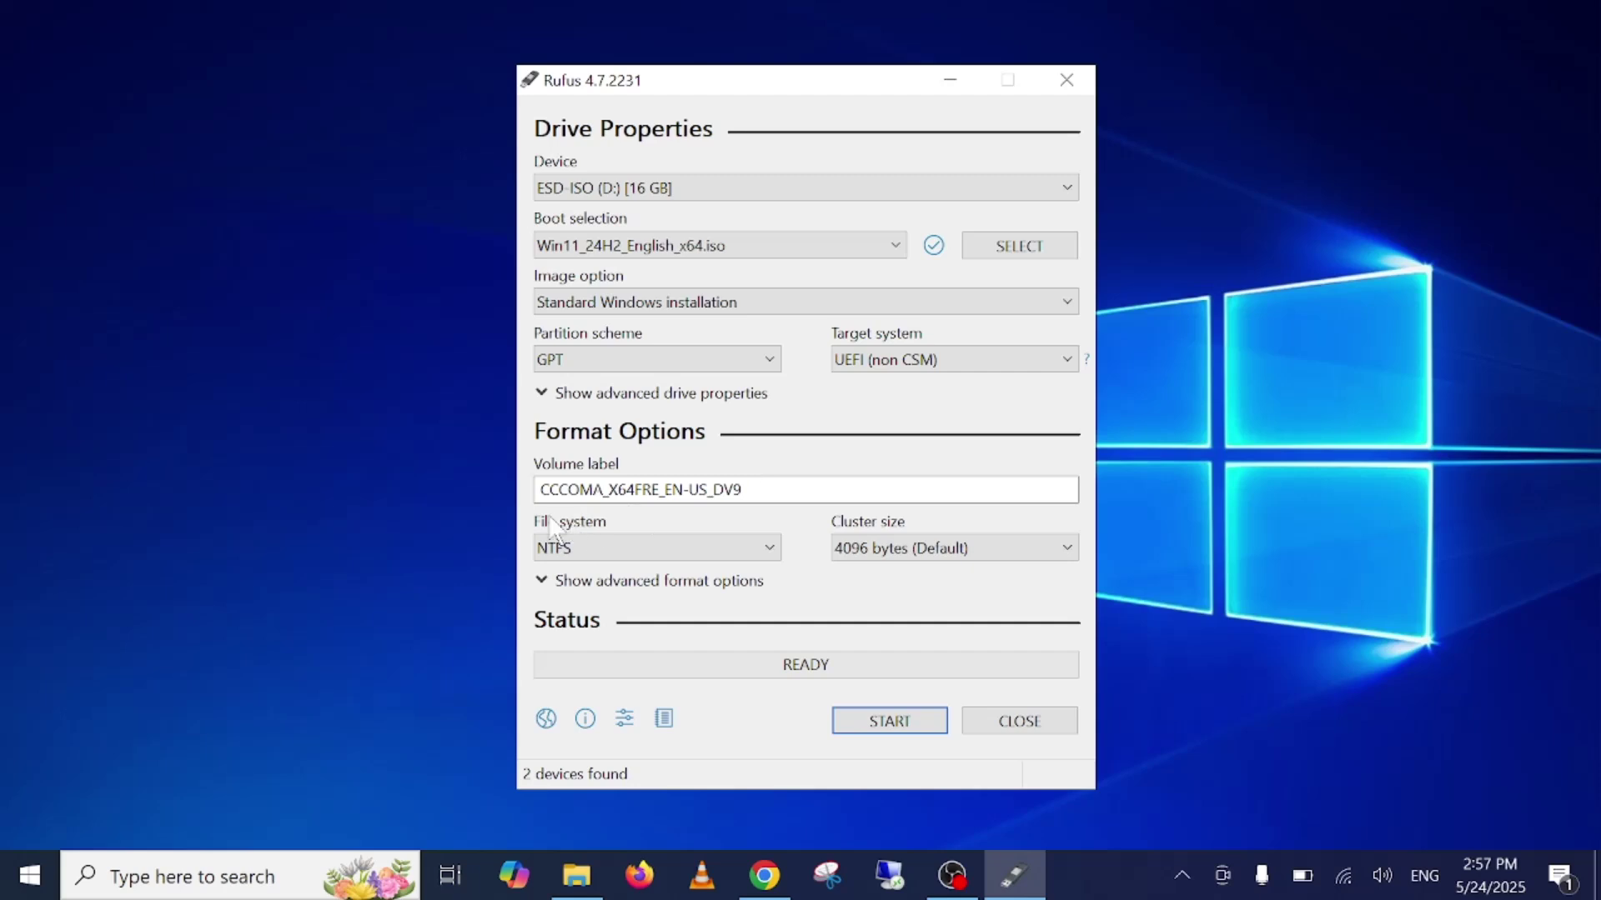
{"action": "left_click", "coordinate": [593, 548]}
{"action": "left_click", "coordinate": [550, 573]}
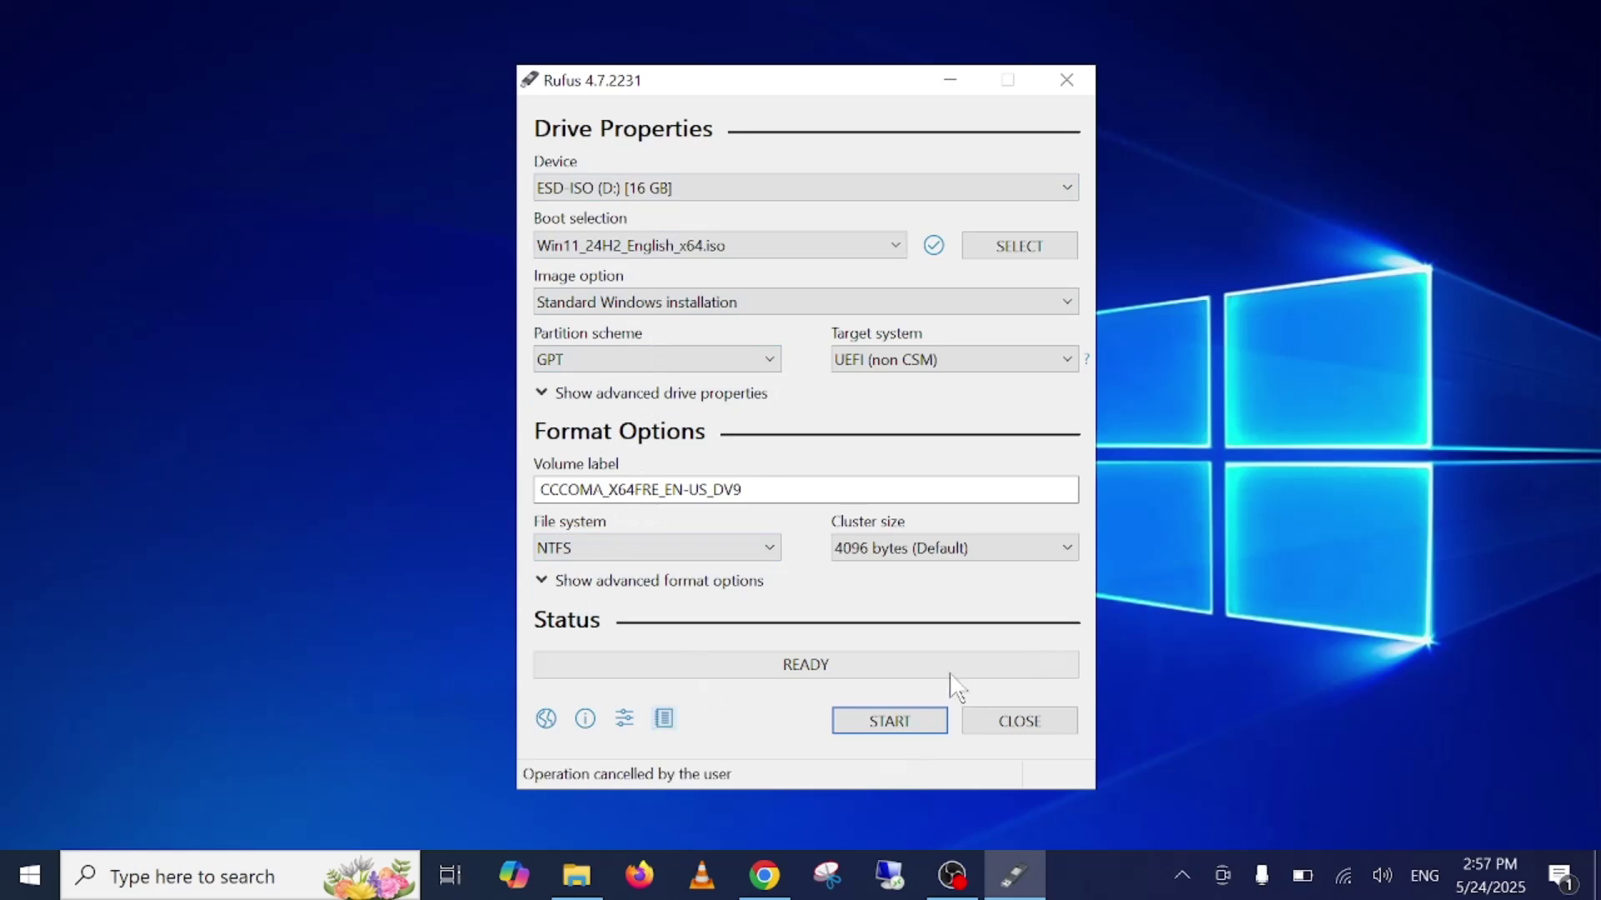
Start writing the Windows 11 image, accepting the suggested customisations and the erase-all-data warning.
{"action": "left_click", "coordinate": [922, 724]}
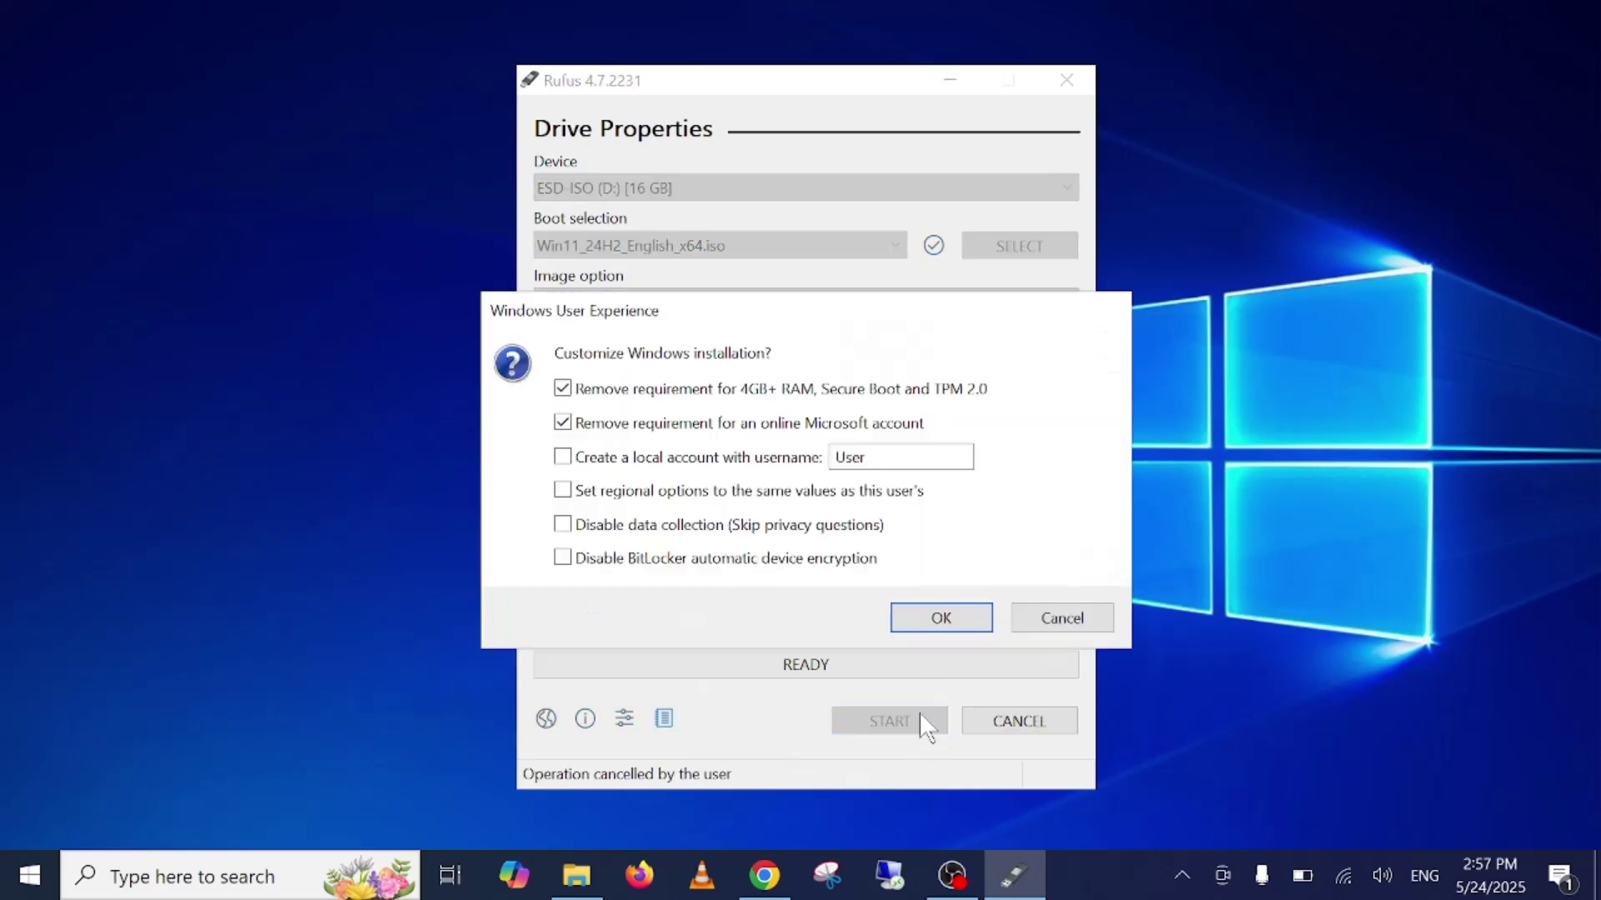
{"action": "left_click", "coordinate": [958, 619]}
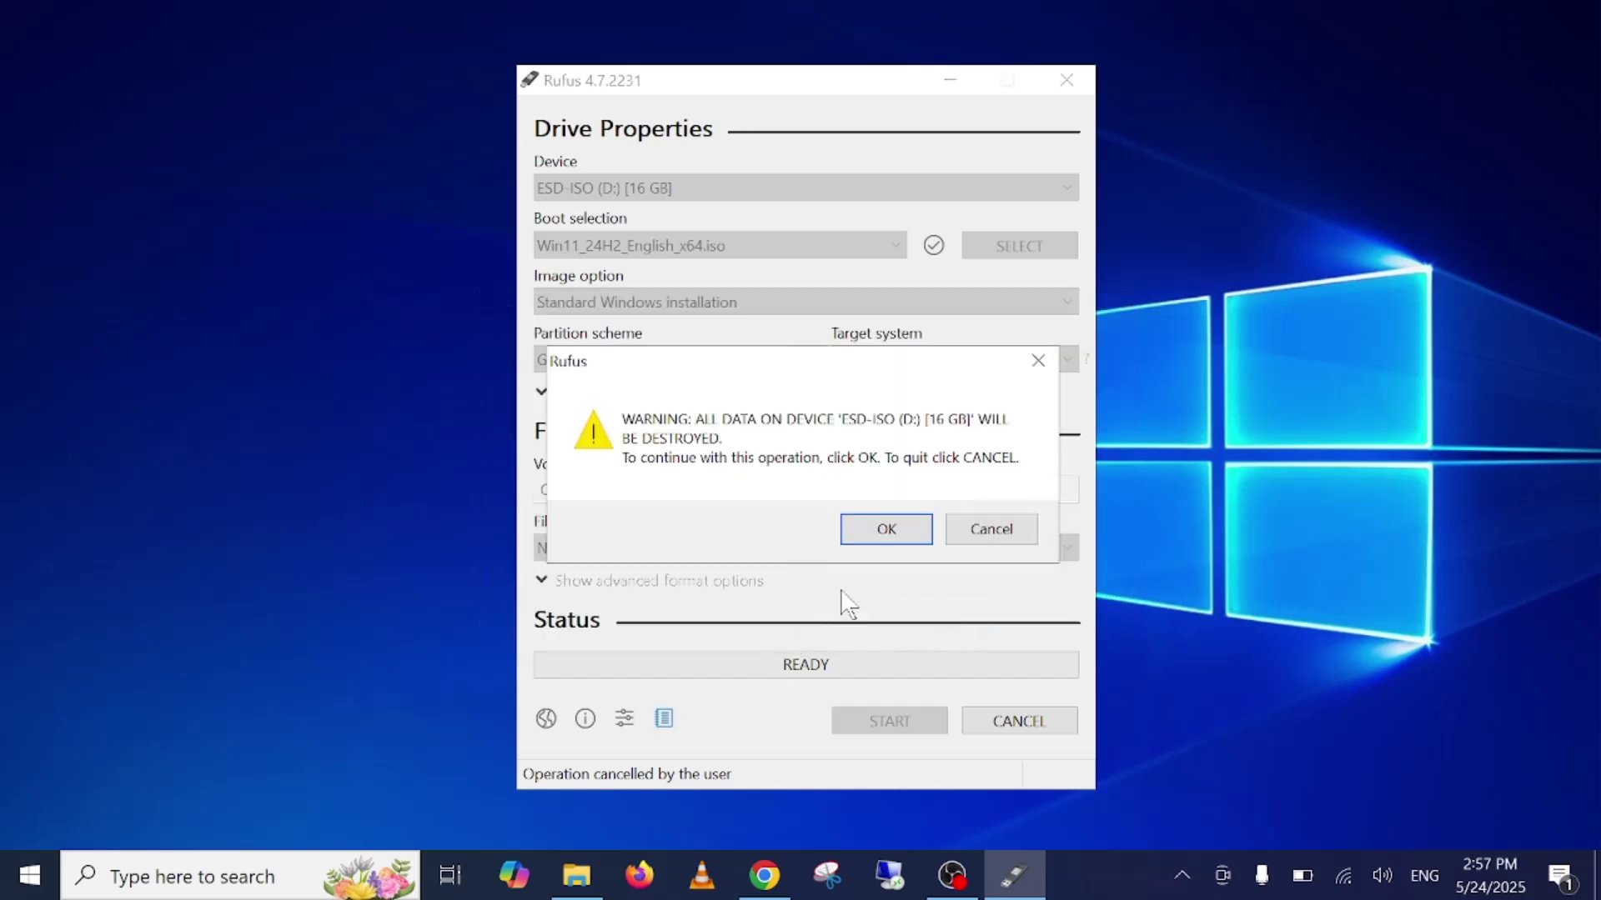
{"action": "left_click", "coordinate": [887, 530]}
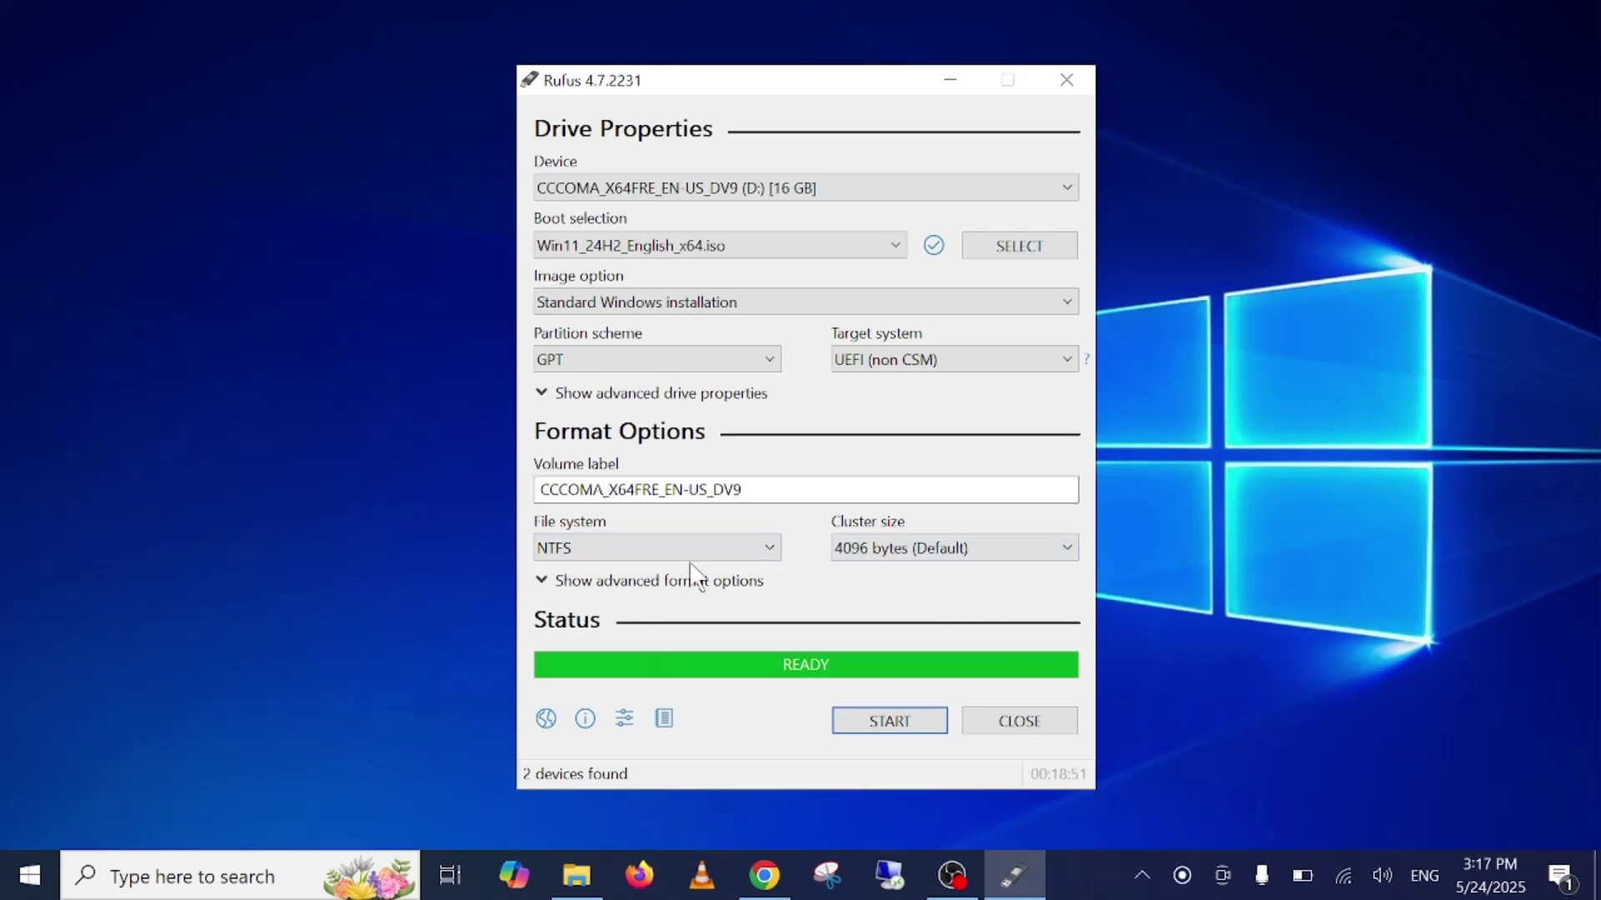
Close Rufus, open the CCCOMA_X64FRE_EN-US_DV9 (D:) drive in File Explorer, and select its nine setup items.
{"action": "left_click", "coordinate": [1022, 723]}
{"action": "left_click", "coordinate": [577, 877]}
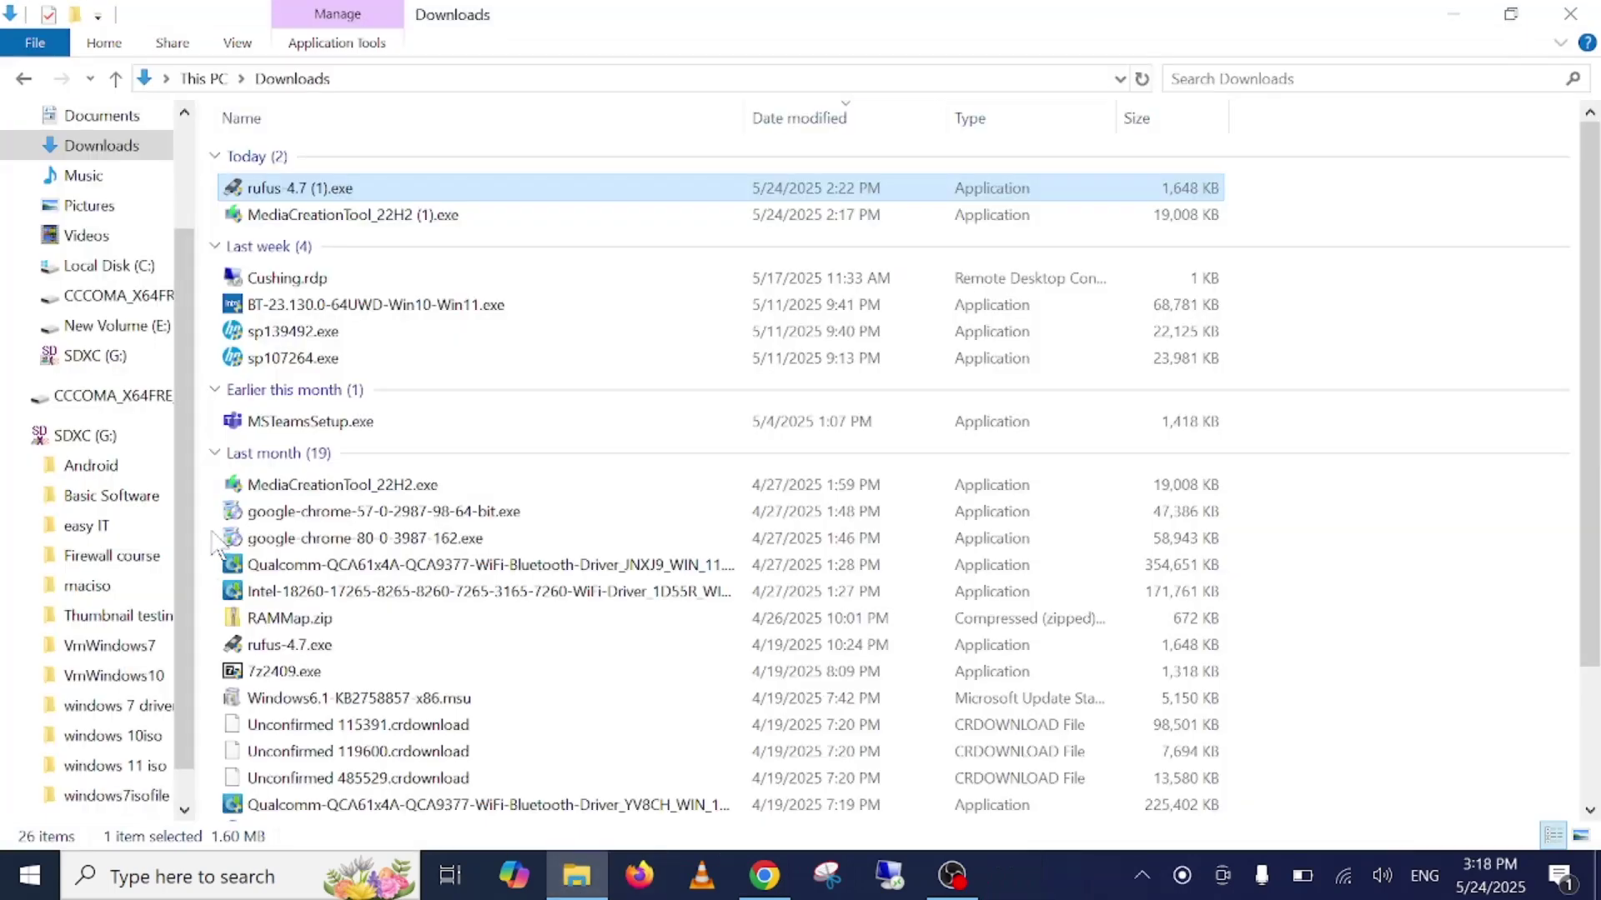
{"action": "scroll", "coordinate": [93, 187], "scroll_direction": "up", "scroll_amount": 3}
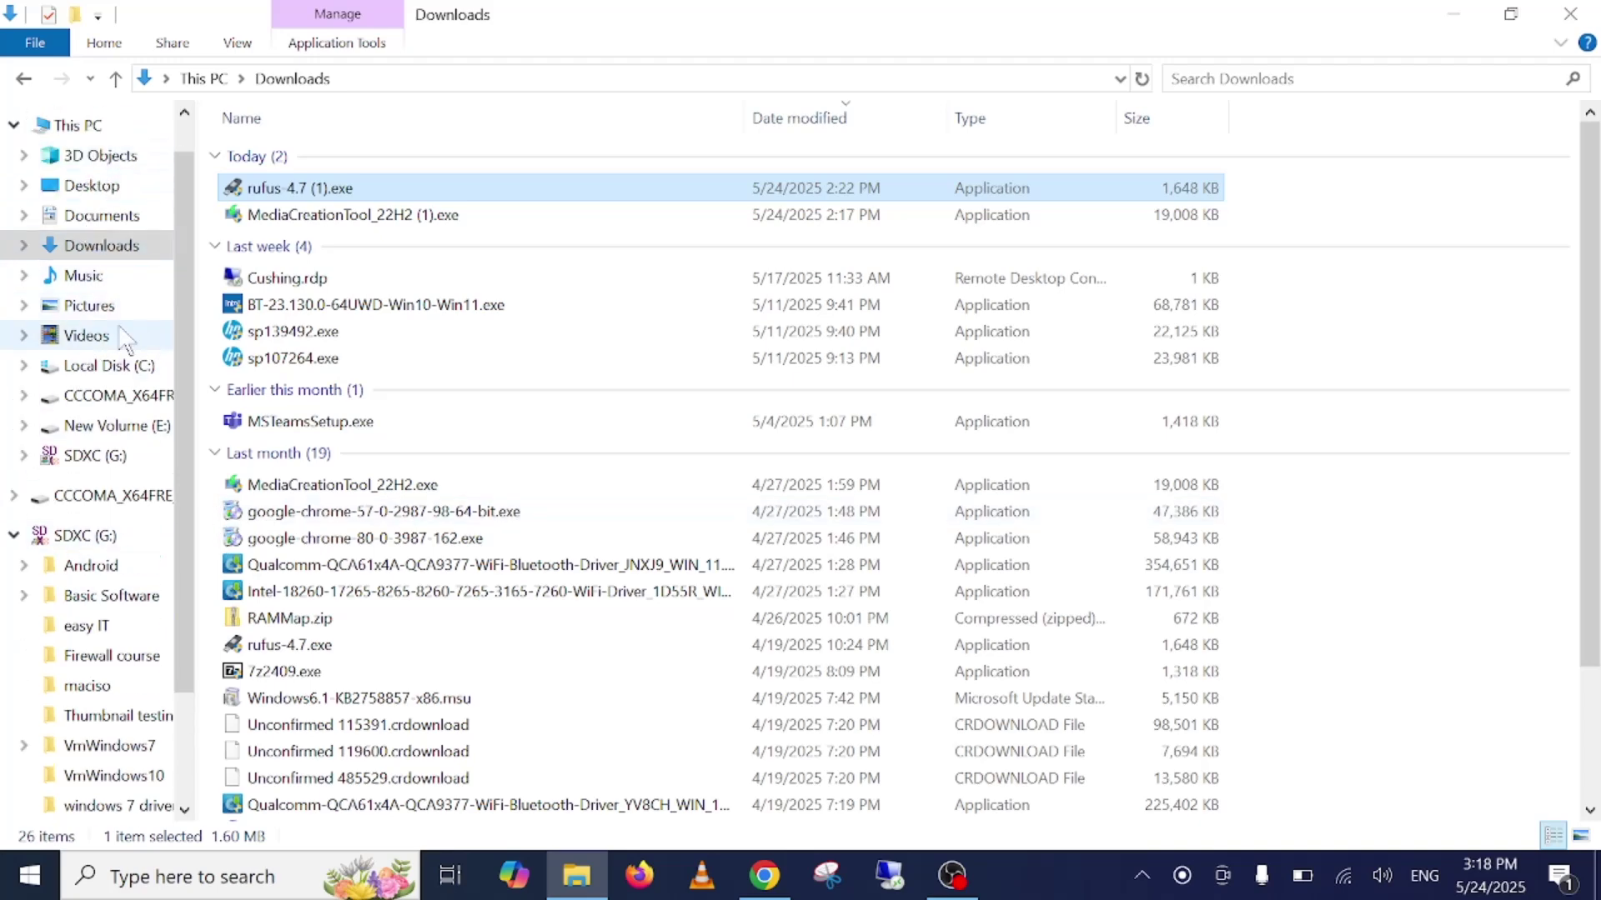
{"action": "left_click", "coordinate": [83, 125]}
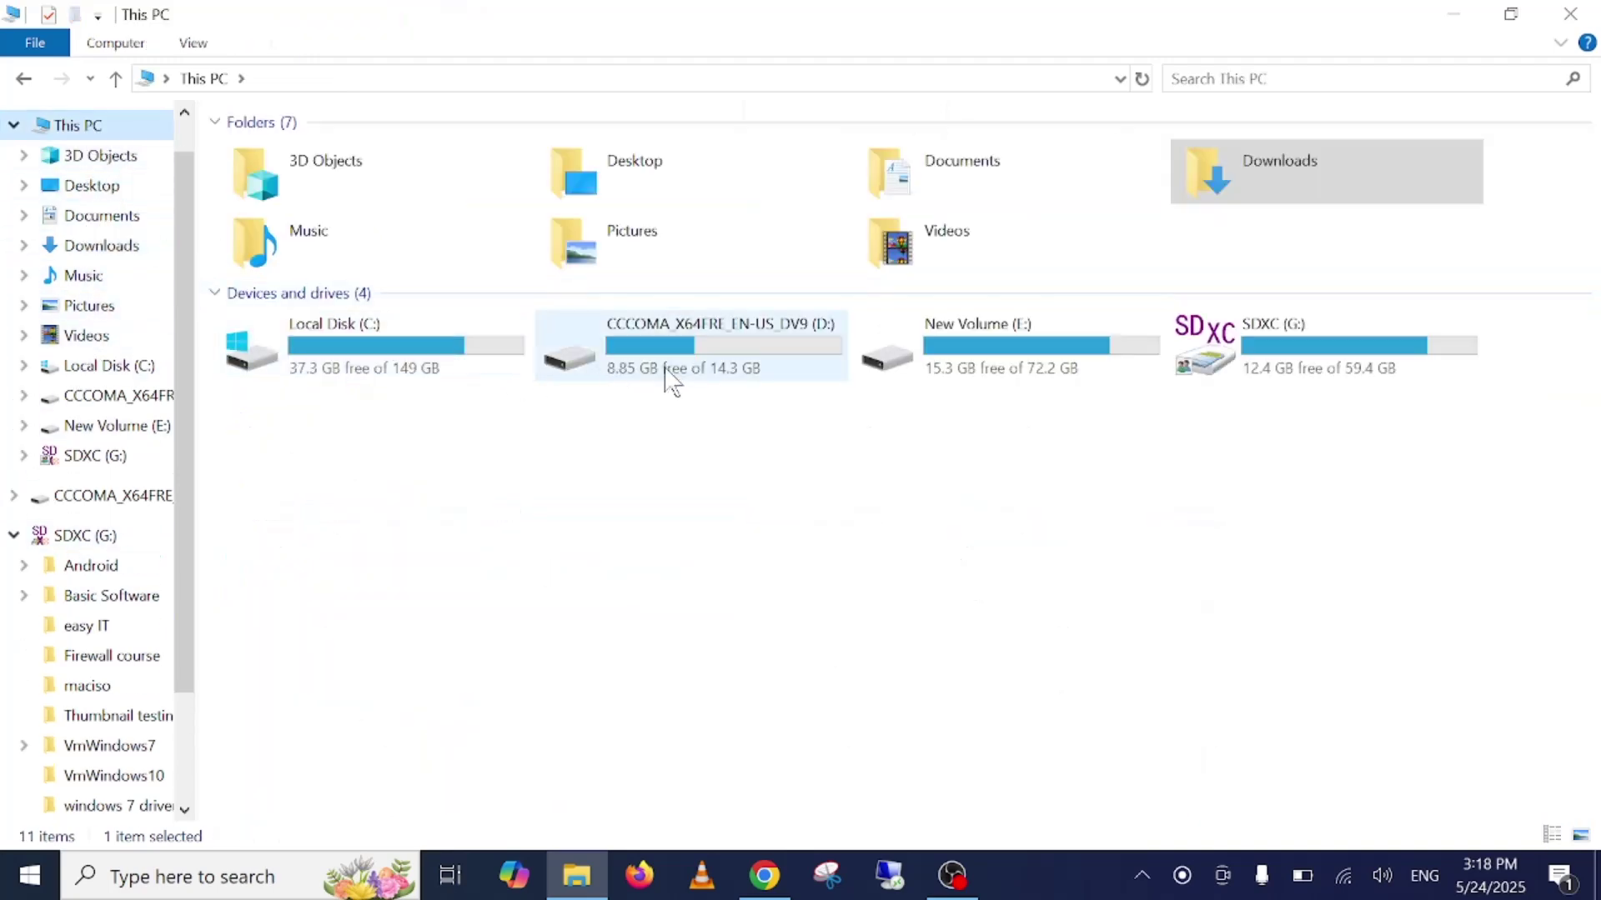
{"action": "double_click", "coordinate": [667, 380]}
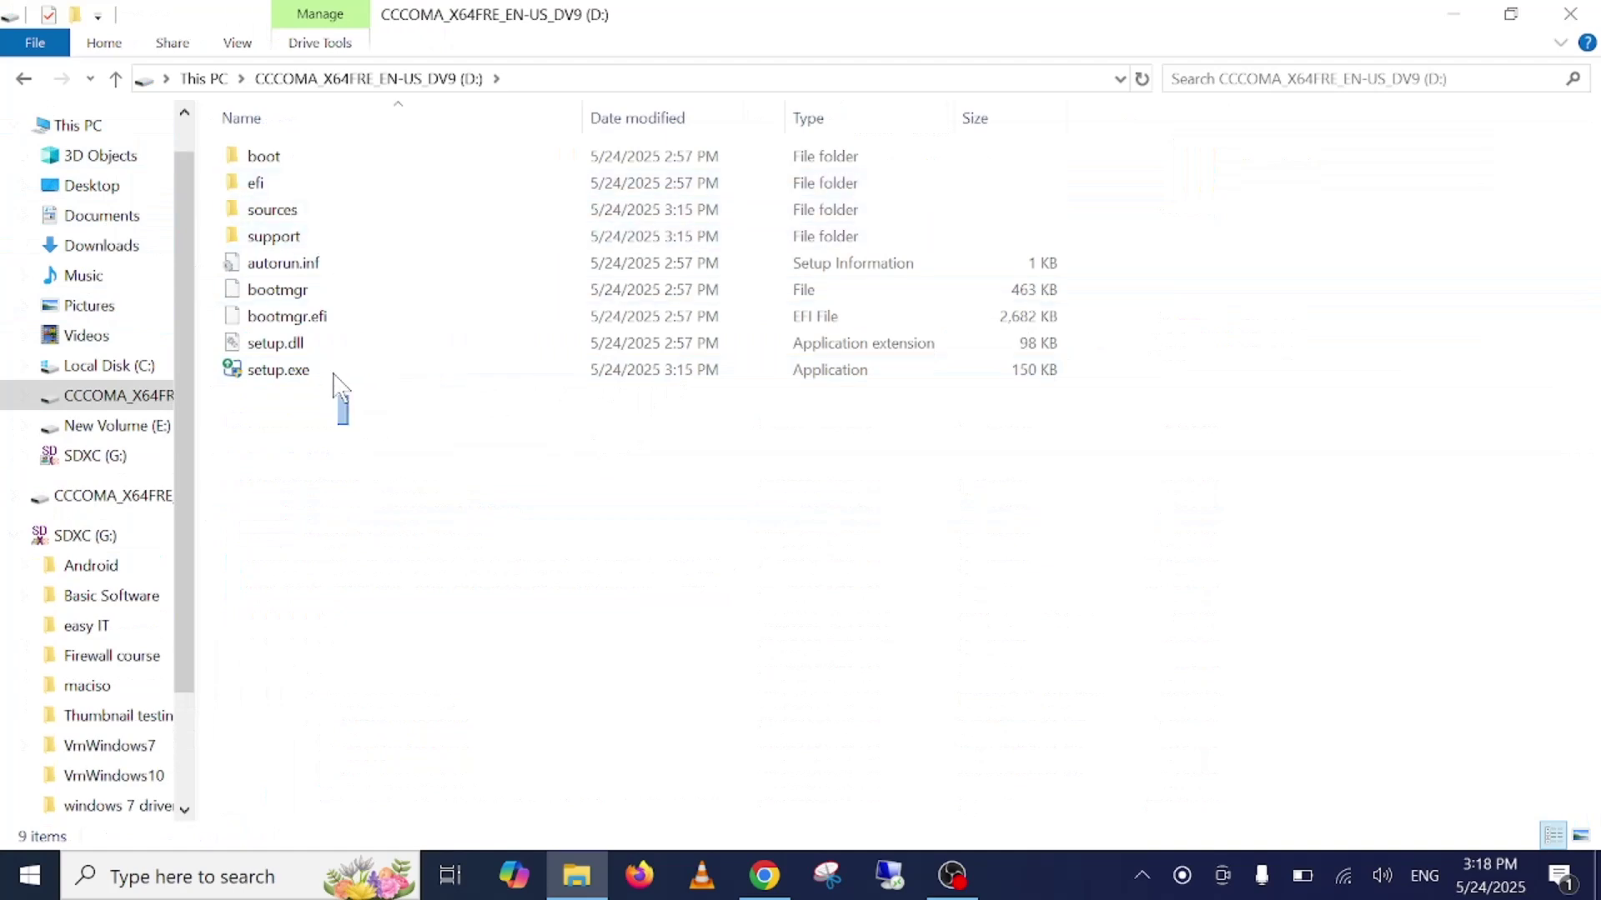
{"action": "left_click_drag", "start_coordinate": [347, 423], "coordinate": [290, 133]}
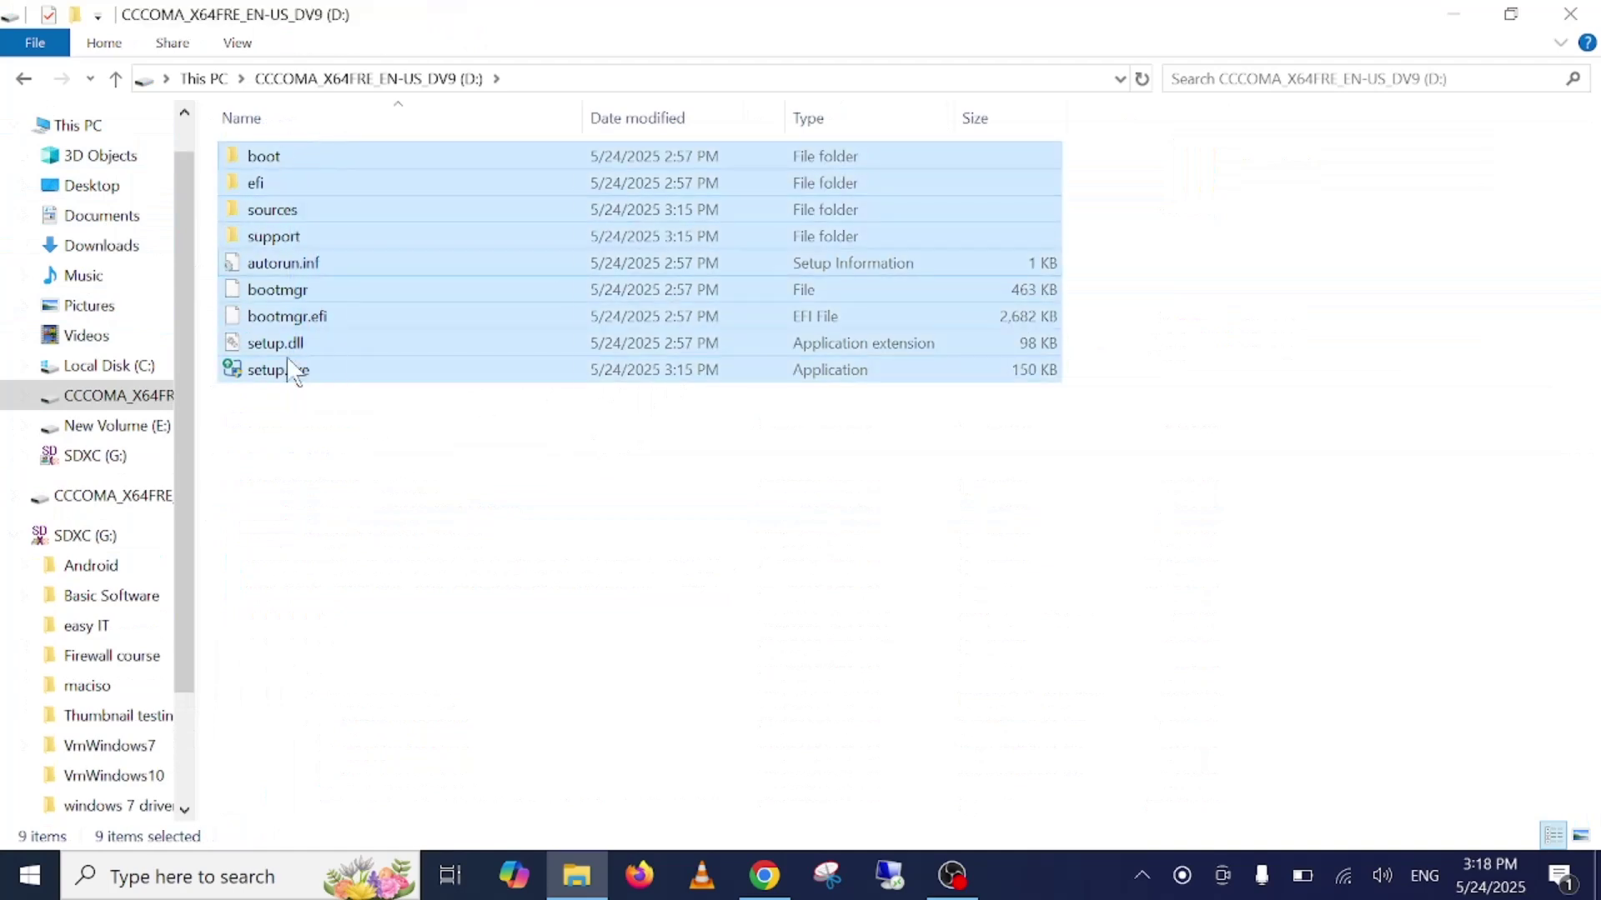
Safely eject the SDXC (G:) card from the notification area.
{"action": "left_click", "coordinate": [1134, 887]}
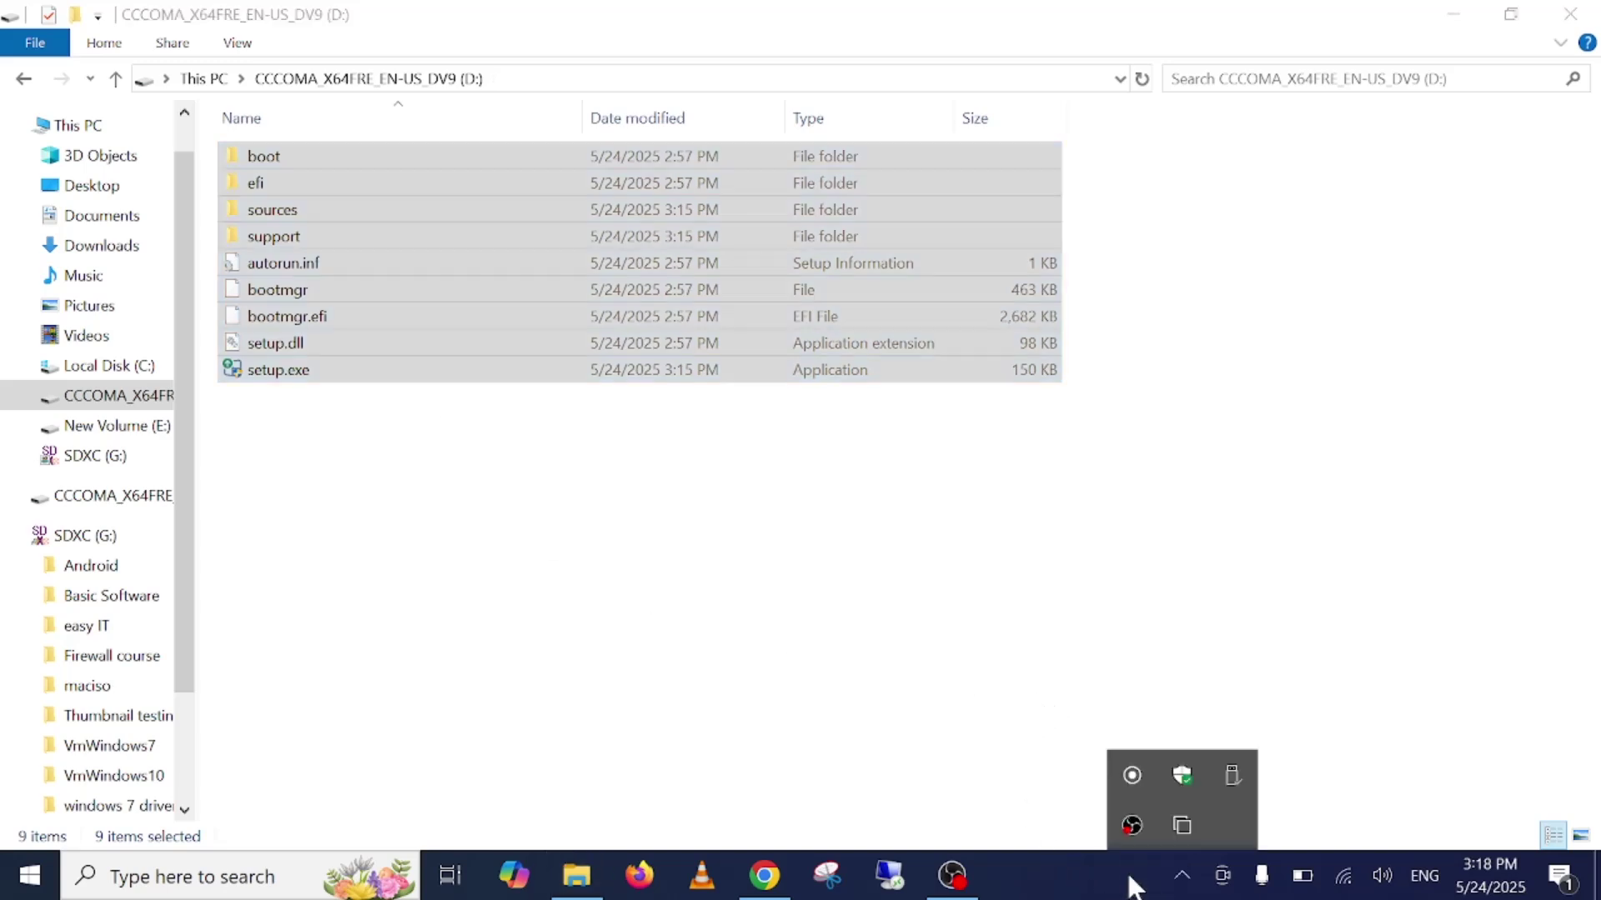
{"action": "left_click", "coordinate": [1238, 772]}
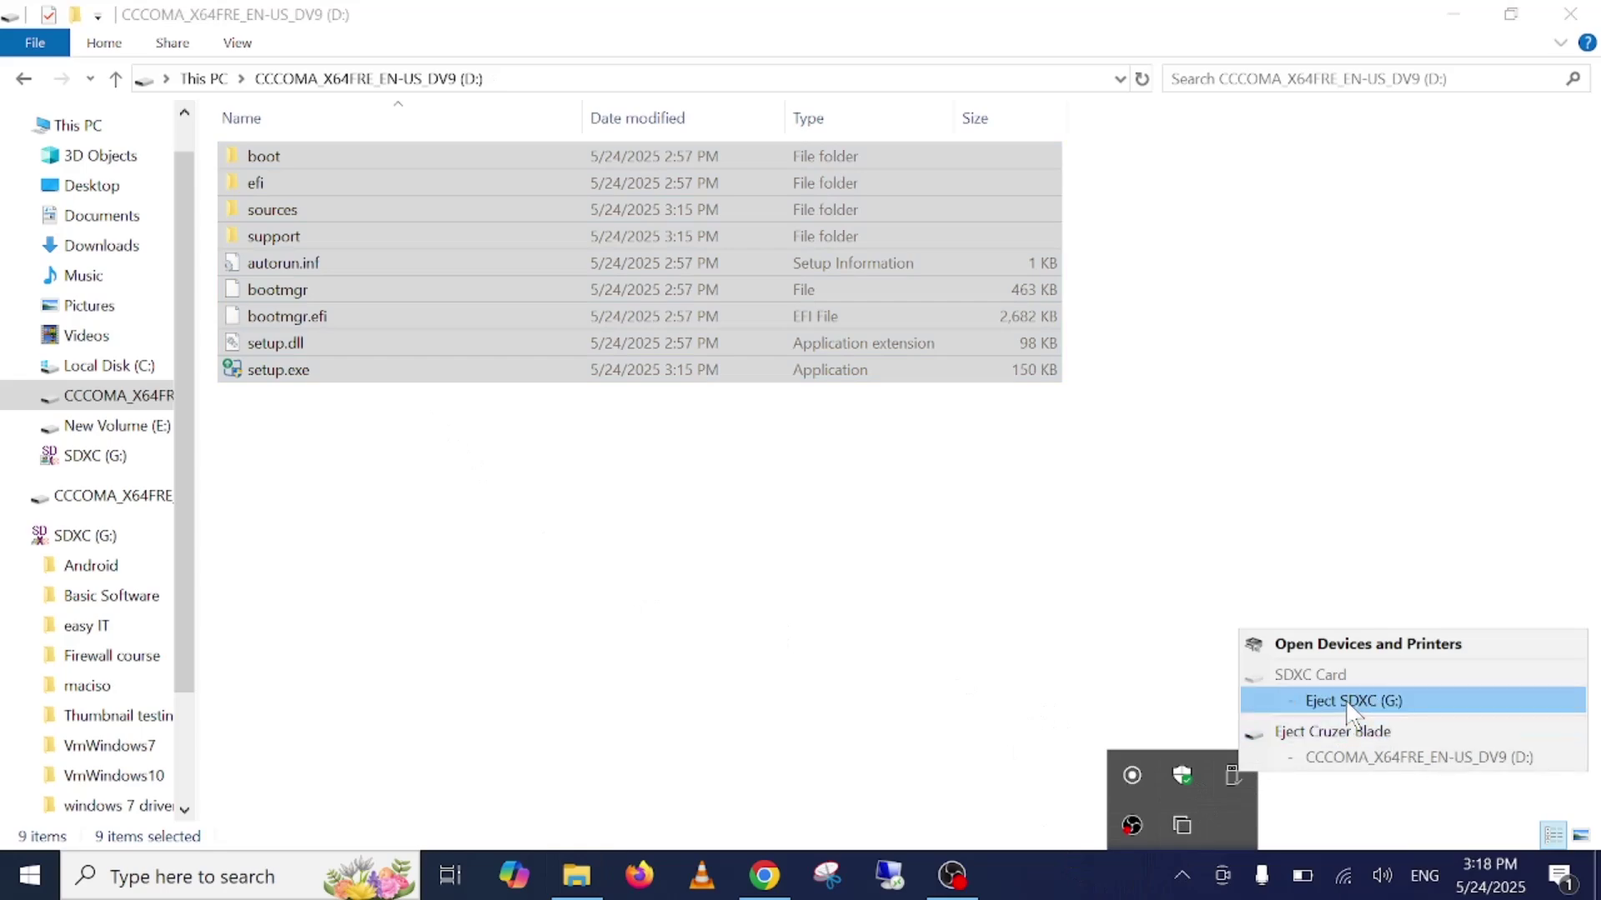
{"action": "left_click", "coordinate": [1380, 709]}
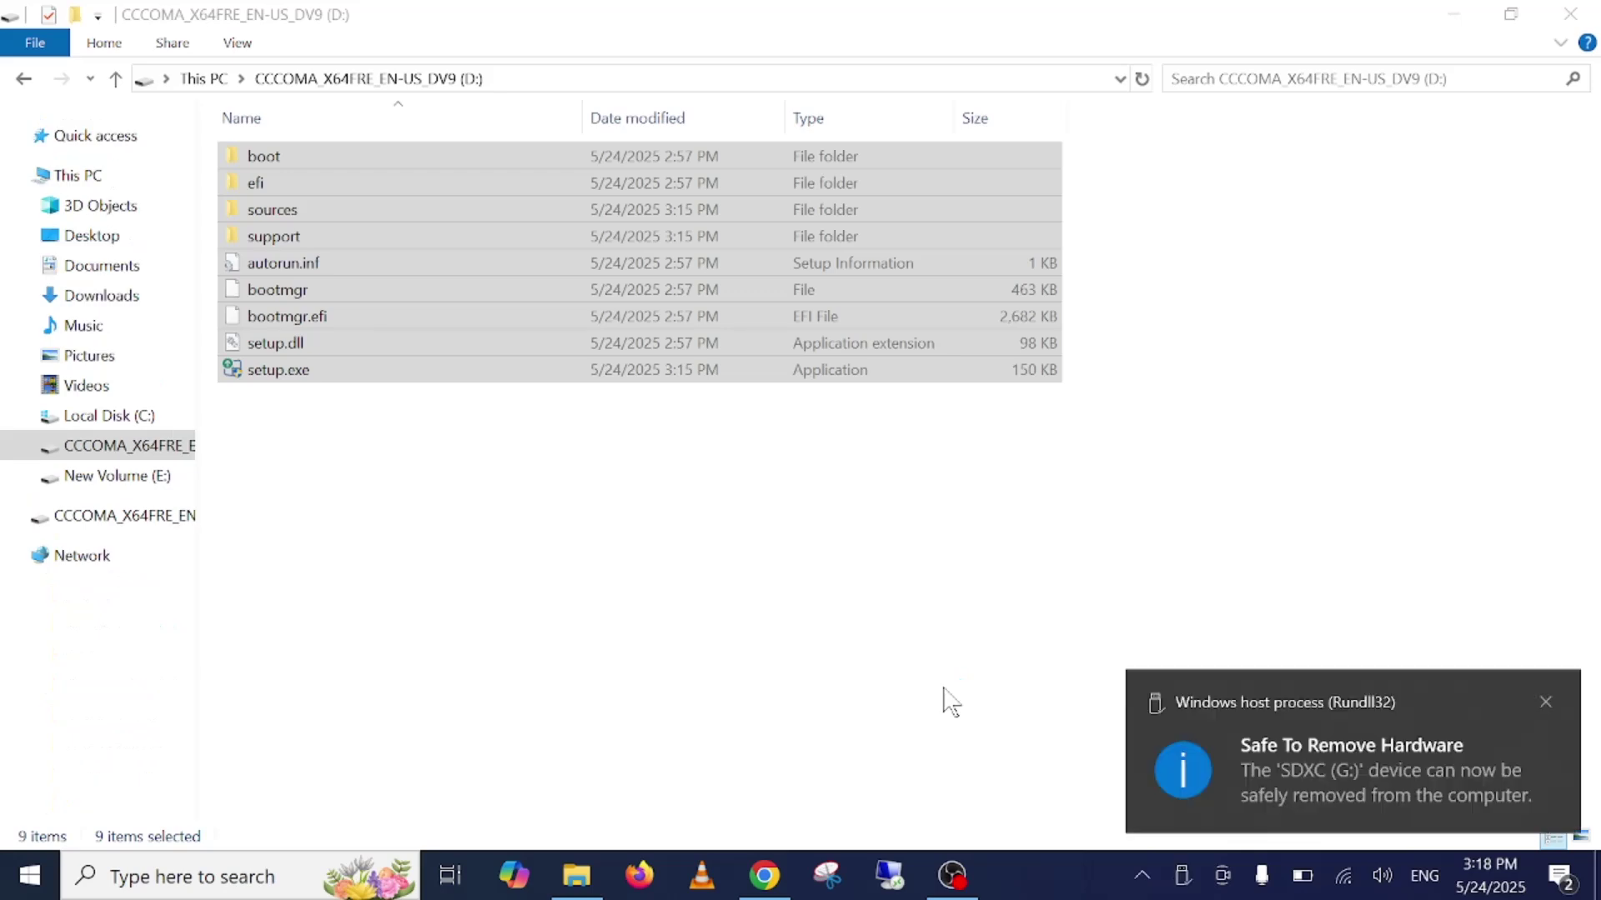
Return to This PC and safely eject the Cruzer Blade USB pen drive.
{"action": "left_click", "coordinate": [66, 176]}
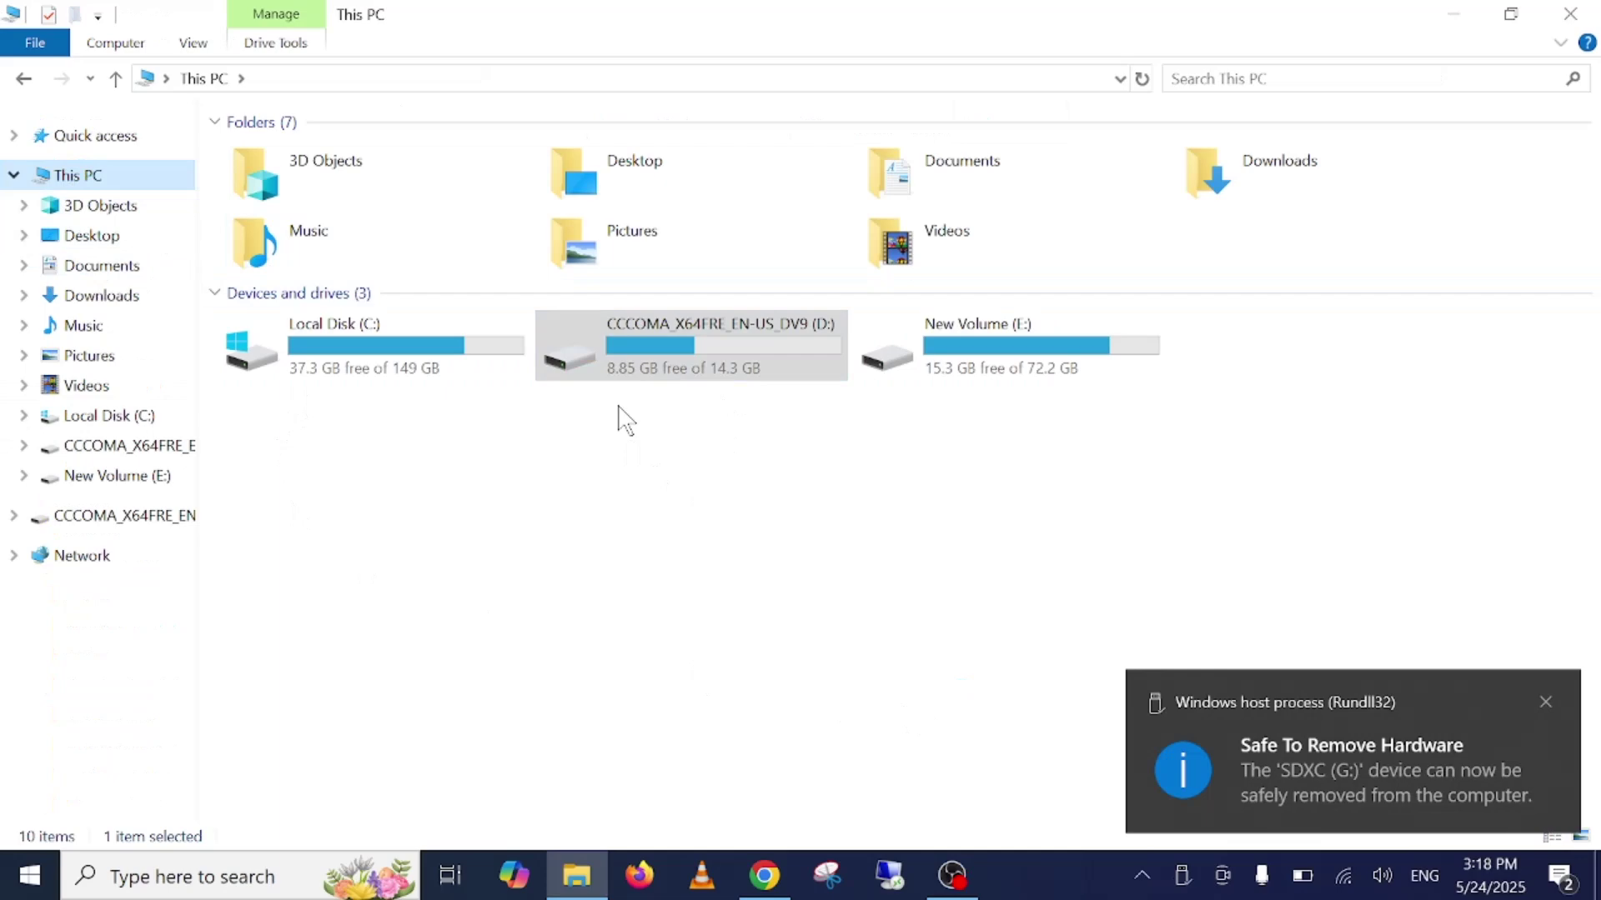
{"action": "left_click", "coordinate": [1545, 702]}
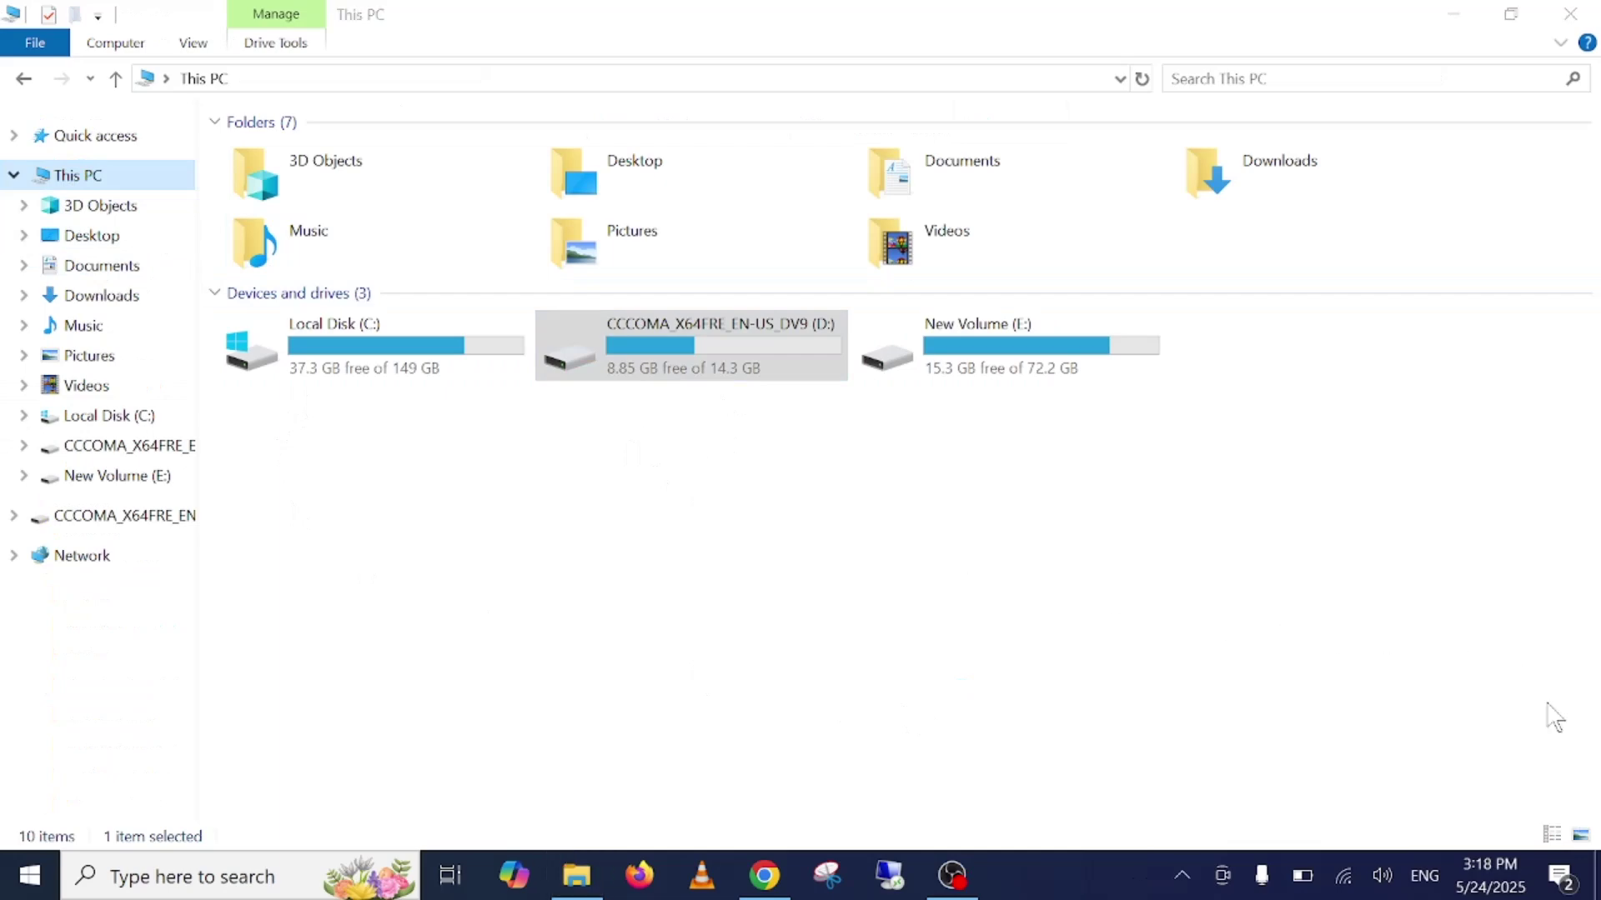
{"action": "left_click", "coordinate": [1181, 888]}
{"action": "left_click", "coordinate": [1230, 780]}
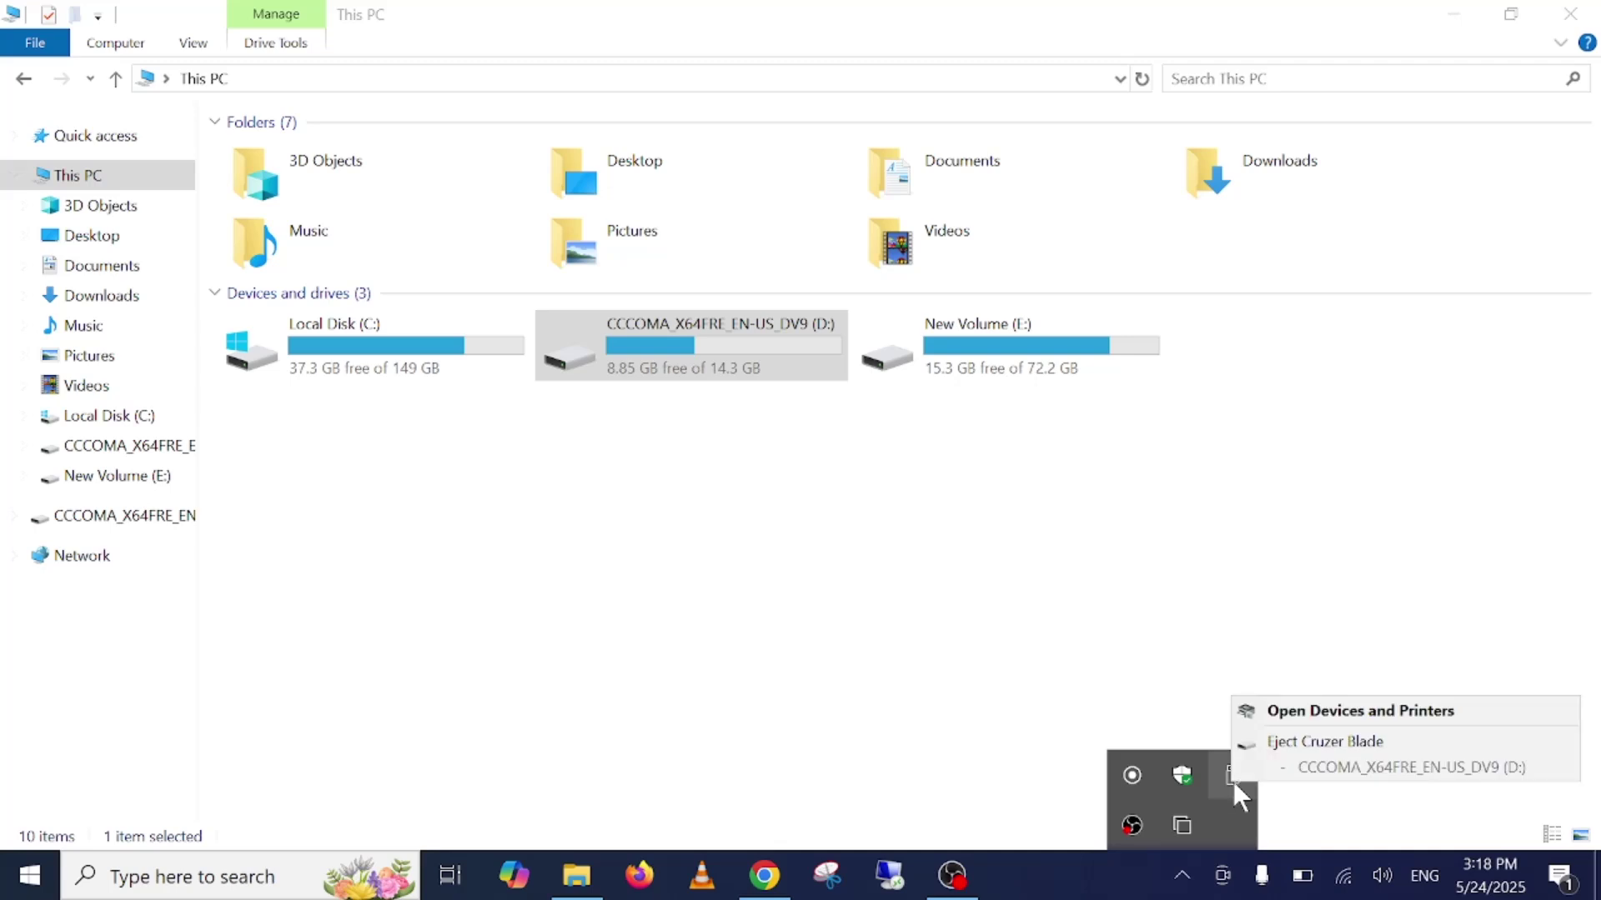
{"action": "left_click", "coordinate": [1360, 748]}
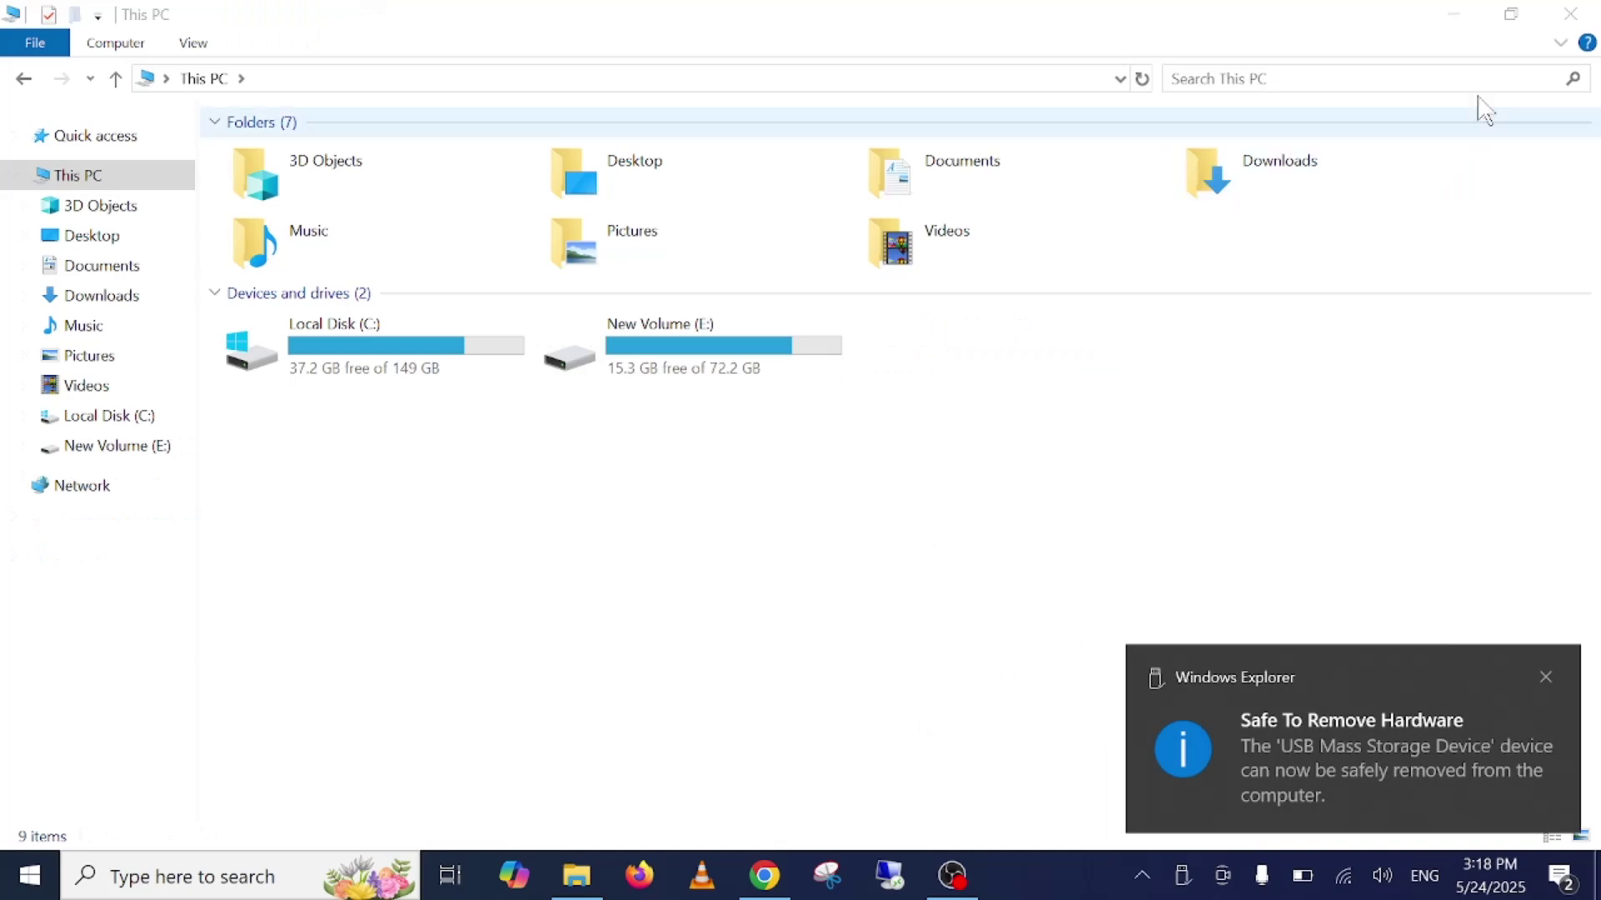
Close the File Explorer window, leaving the empty desktop.
{"action": "left_click", "coordinate": [1558, 13]}
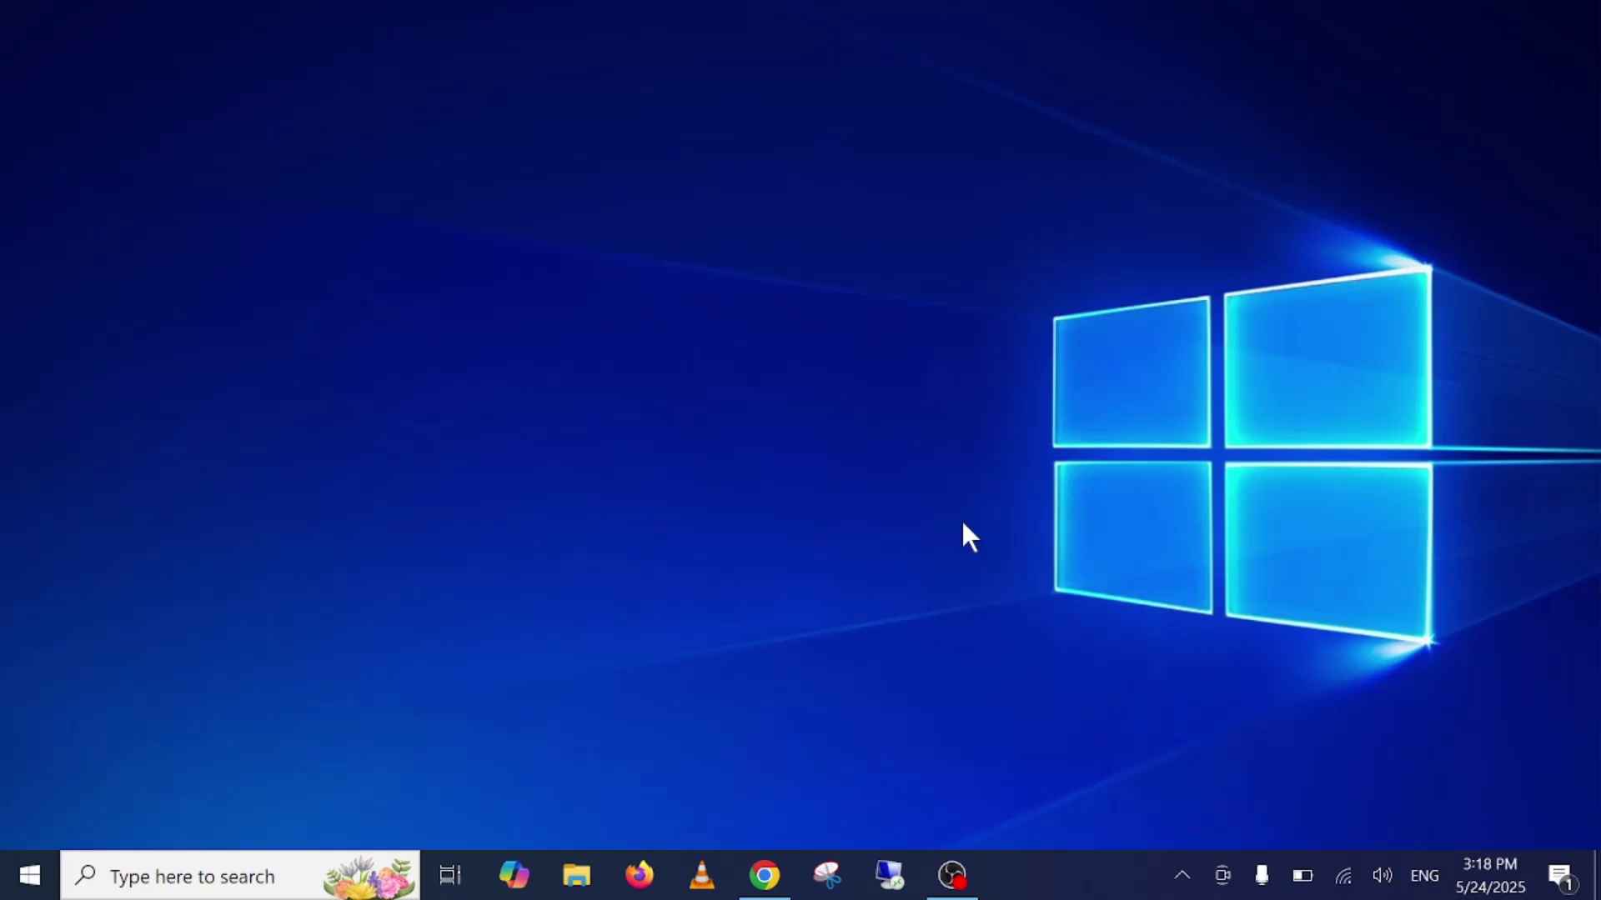